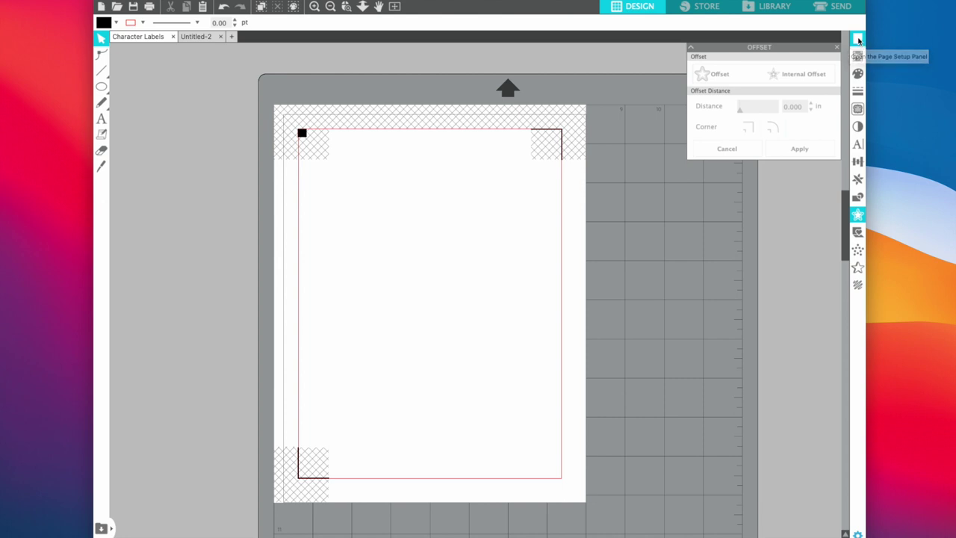
# Step: Open the page's registration mark settings and switch the marks off and back on
pyautogui.click(858, 40)
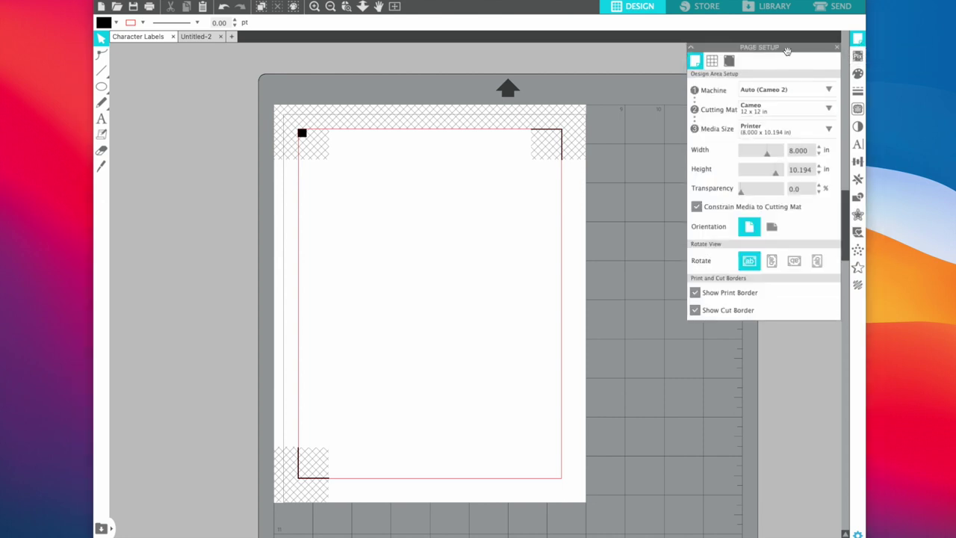
pyautogui.click(730, 62)
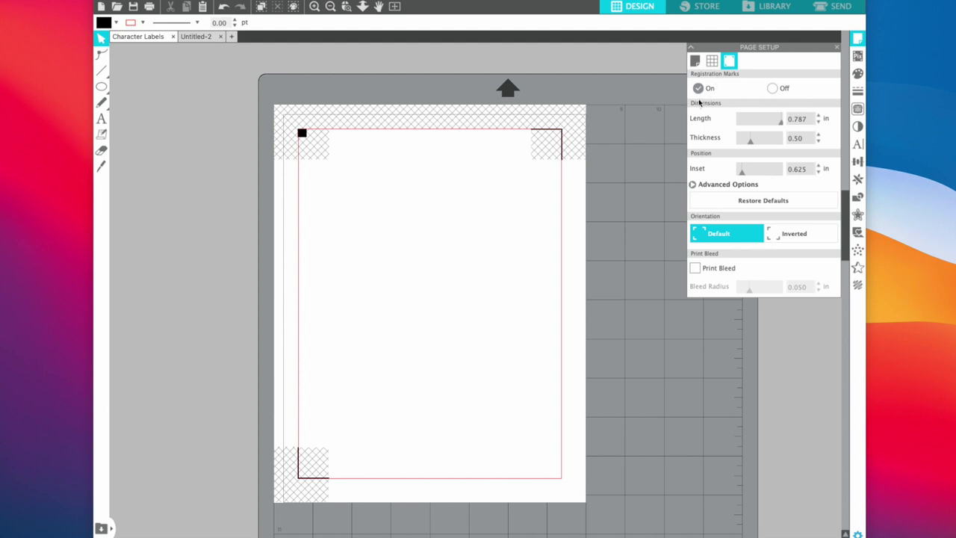
pyautogui.click(772, 88)
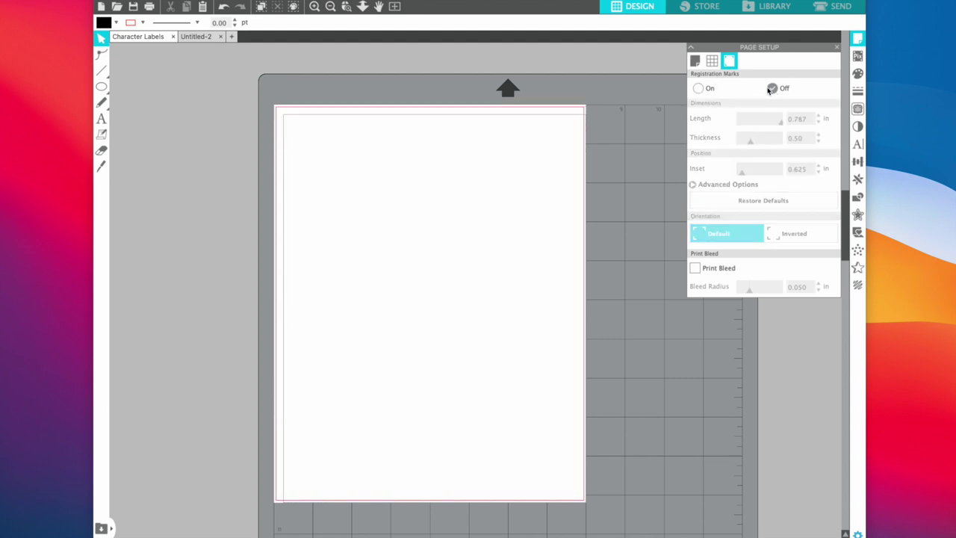
pyautogui.click(699, 88)
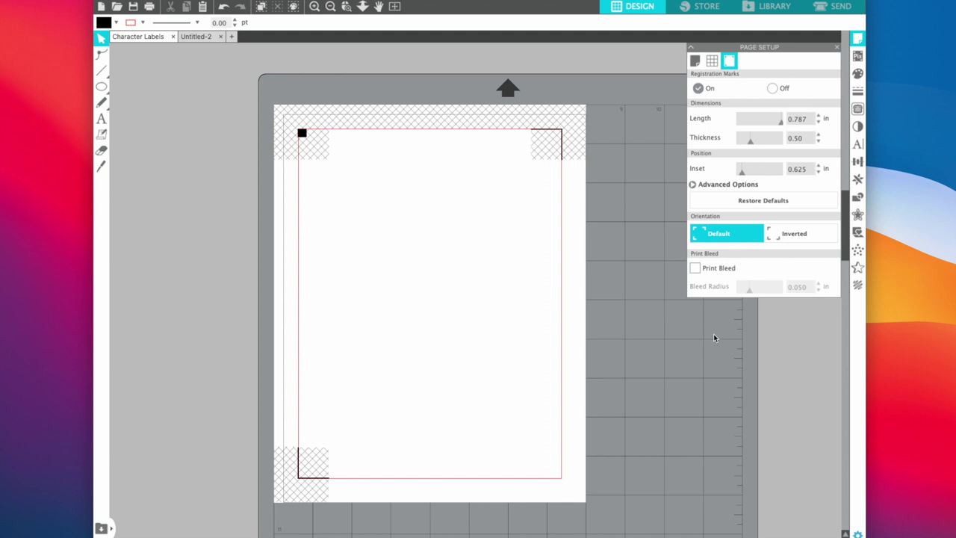
# Step: Try the Stuborn font in the text style settings and return the font to JenPlans
pyautogui.click(857, 145)
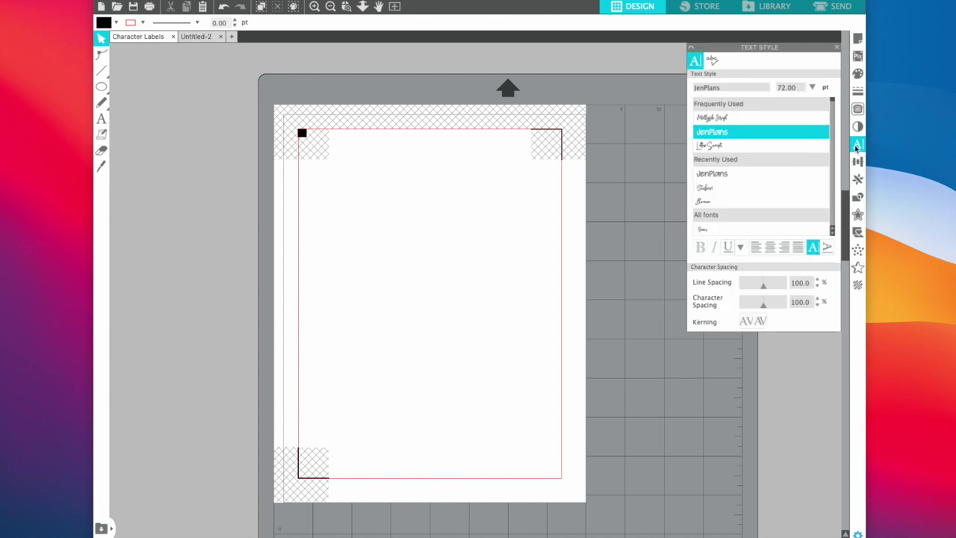
pyautogui.moveTo(731, 87); pyautogui.dragTo(690, 87)
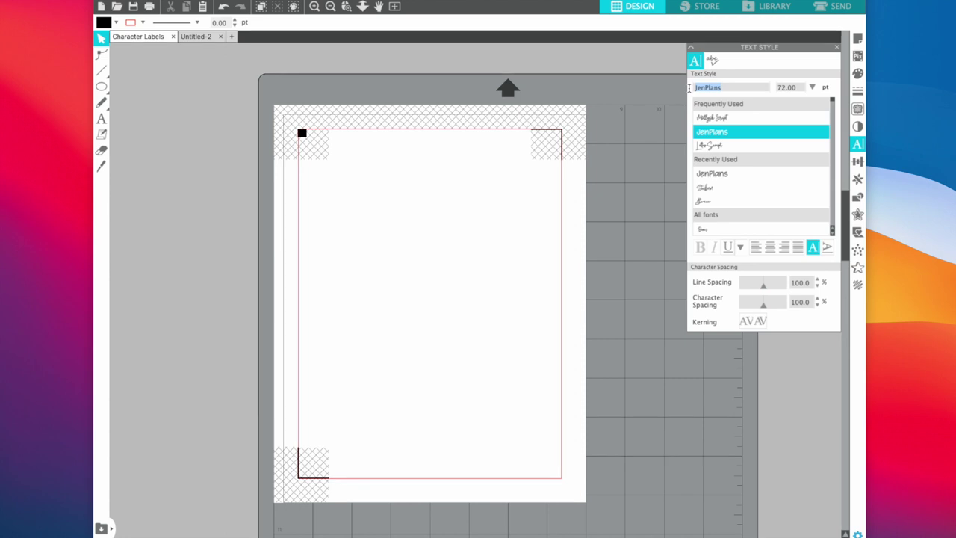
pyautogui.click(724, 133)
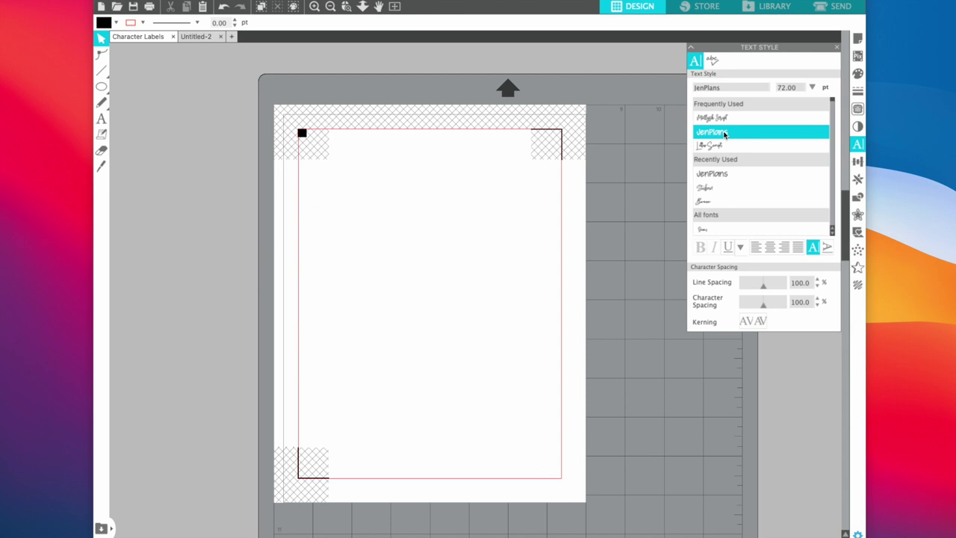
pyautogui.click(723, 188)
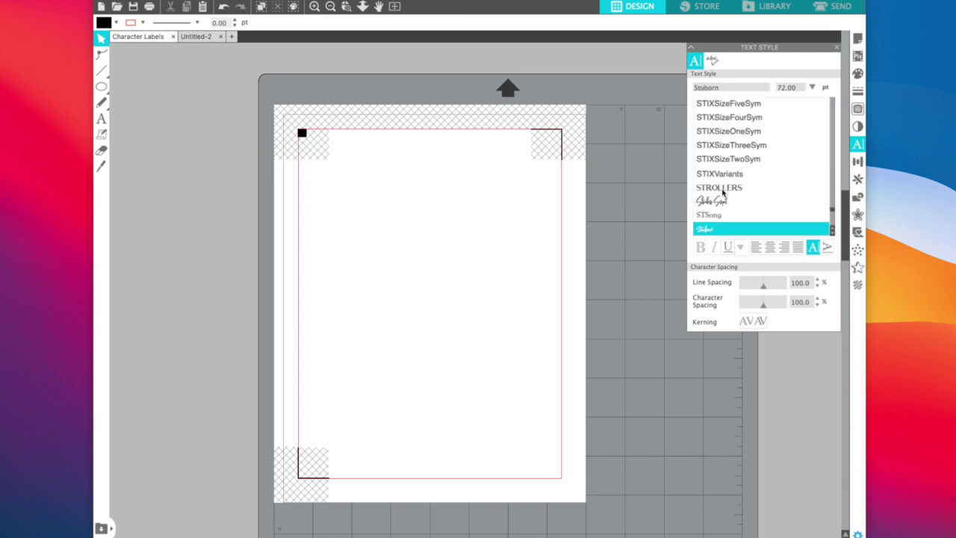
pyautogui.scroll(10, 736, 222)
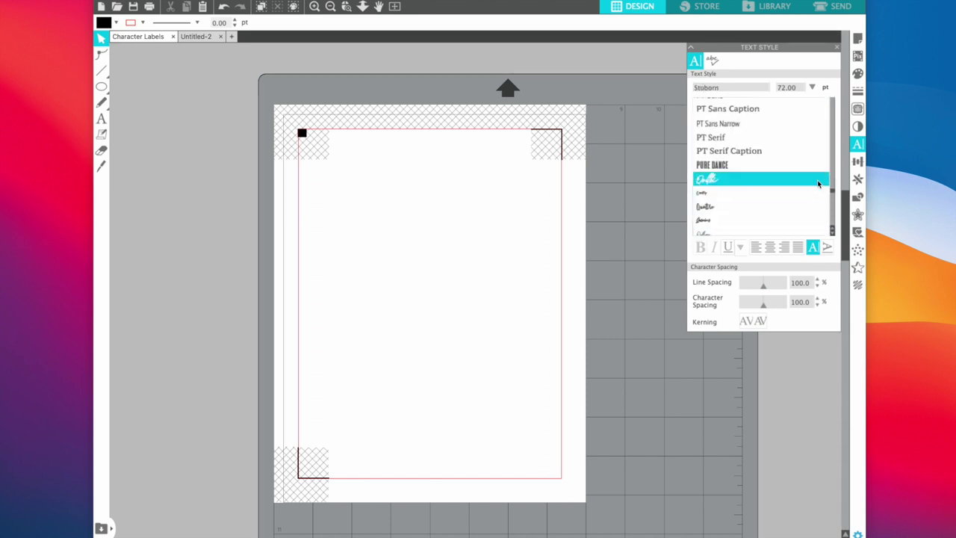
pyautogui.scroll(10, 831, 192)
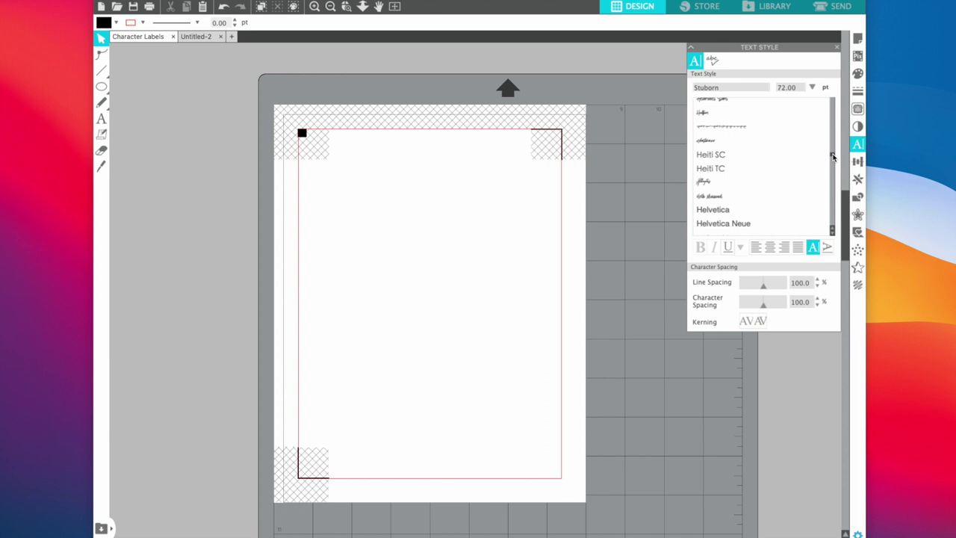
pyautogui.scroll(15, 826, 177)
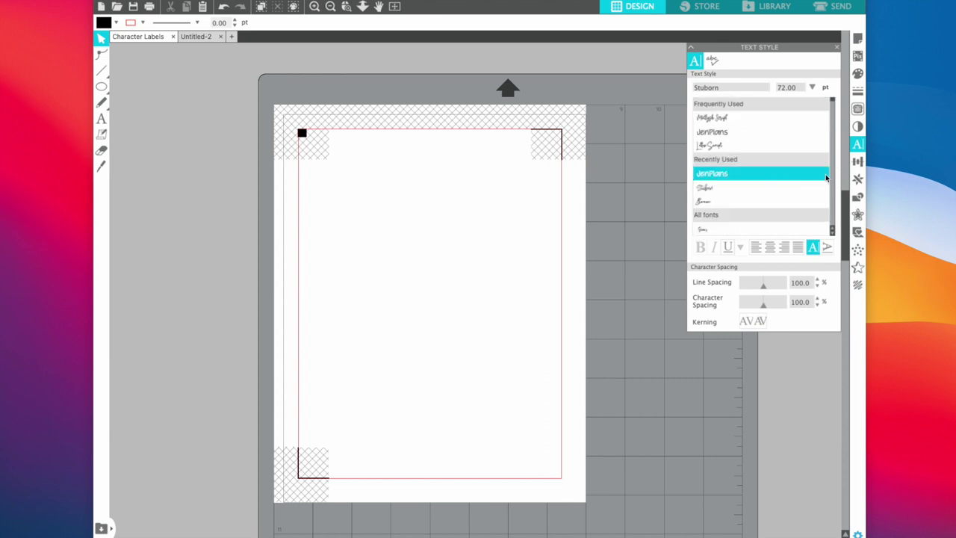
pyautogui.click(738, 173)
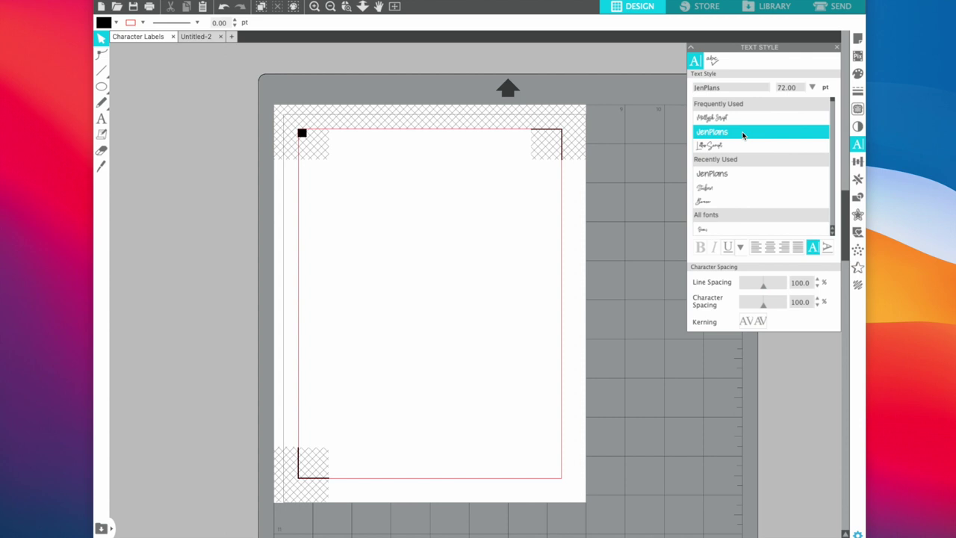
# Step: Review the line style, line color and fill color options
pyautogui.click(857, 94)
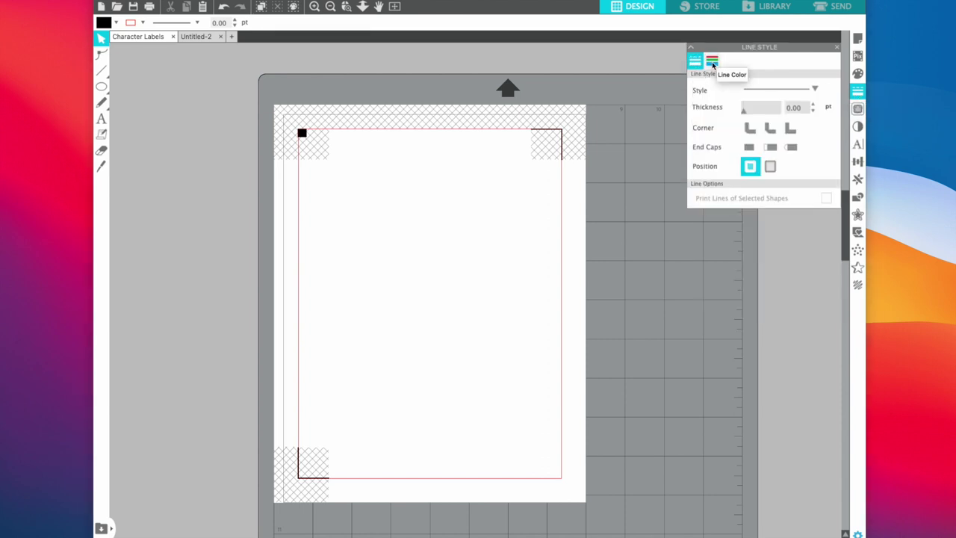
pyautogui.click(712, 61)
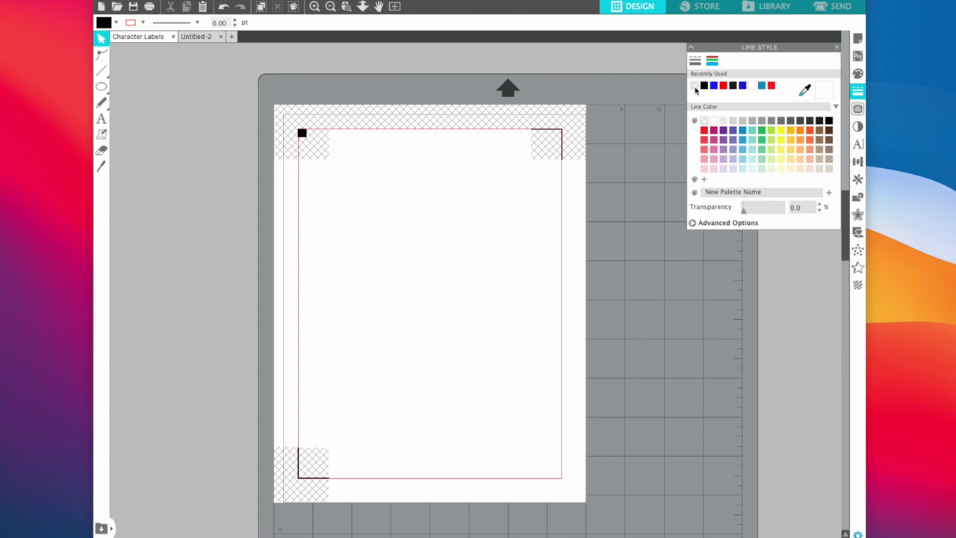
pyautogui.click(857, 75)
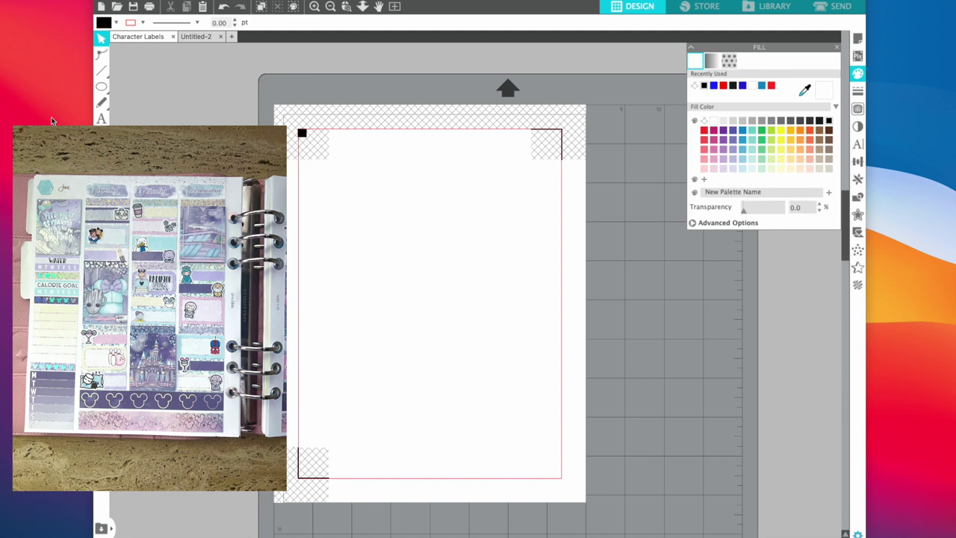
# Step: Add a text object near the upper part of the page reading "Check into" and "Grand Californian" on two lines
pyautogui.click(102, 119)
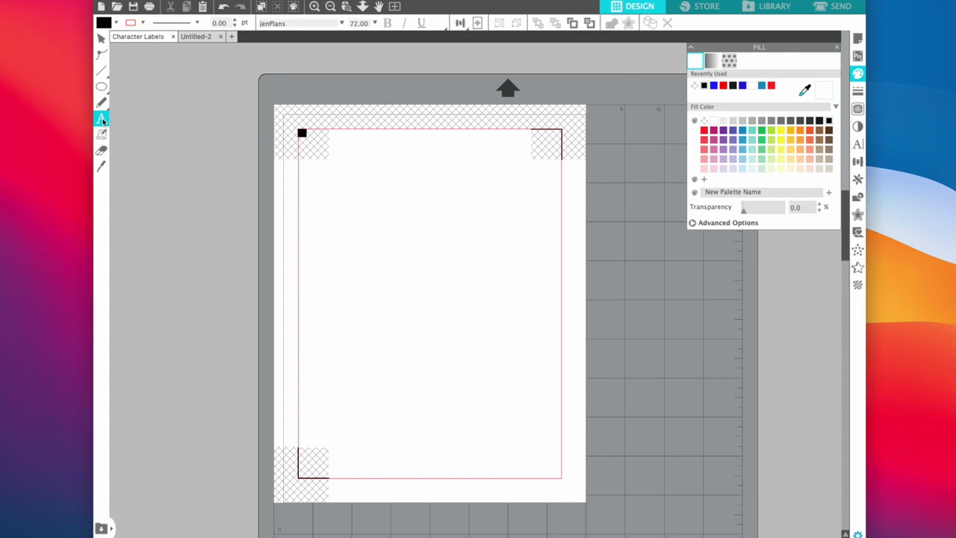
pyautogui.click(355, 202)
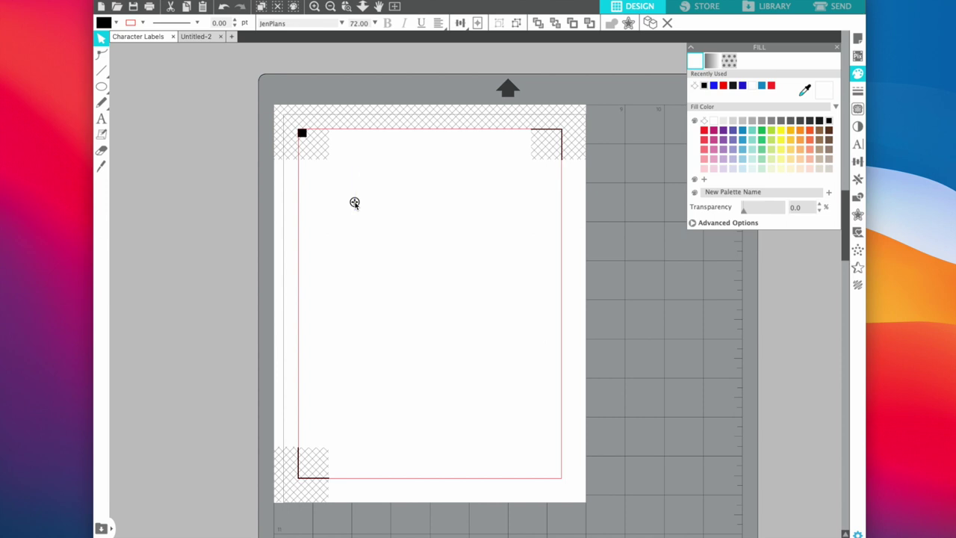
pyautogui.click(103, 120)
pyautogui.click(355, 202)
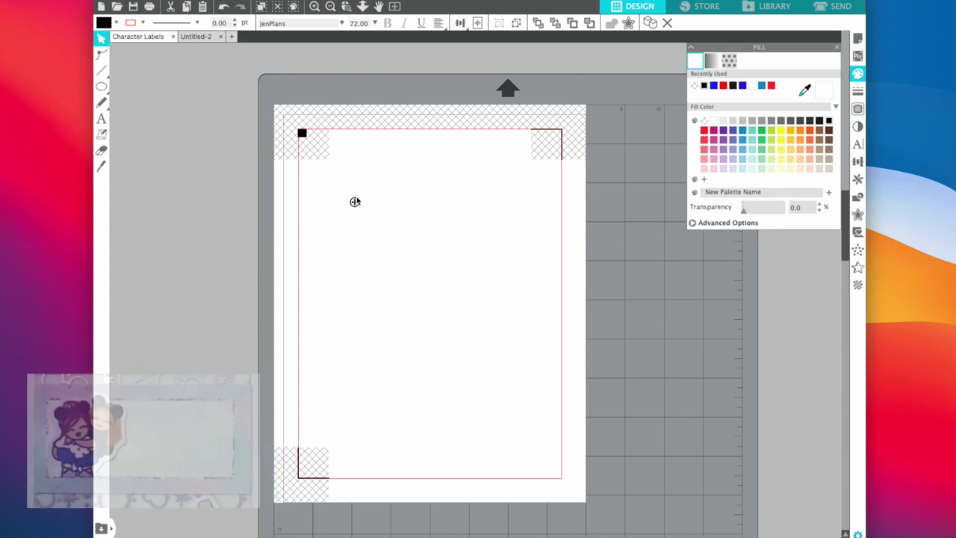
pyautogui.write('Che')
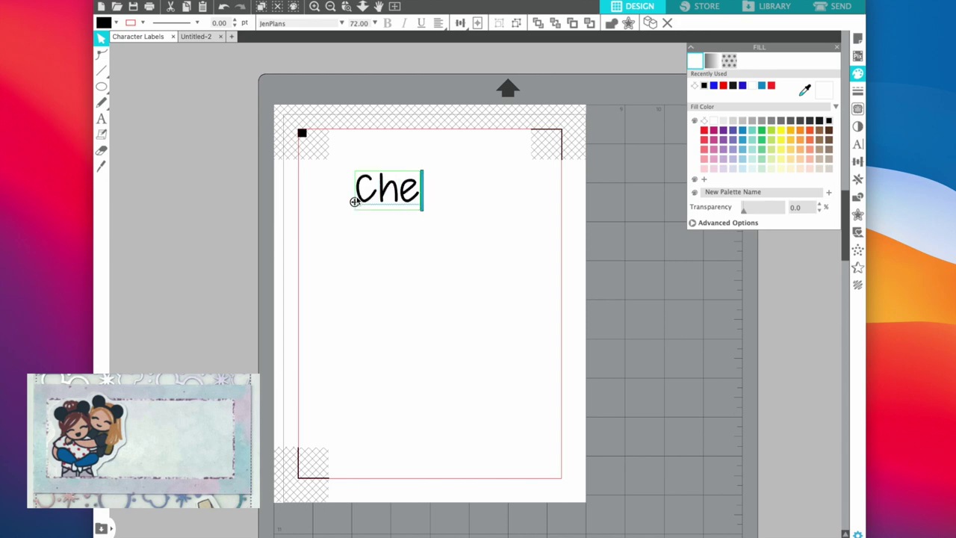
pyautogui.write('ck into')
pyautogui.press('Return')
pyautogui.write('Grand')
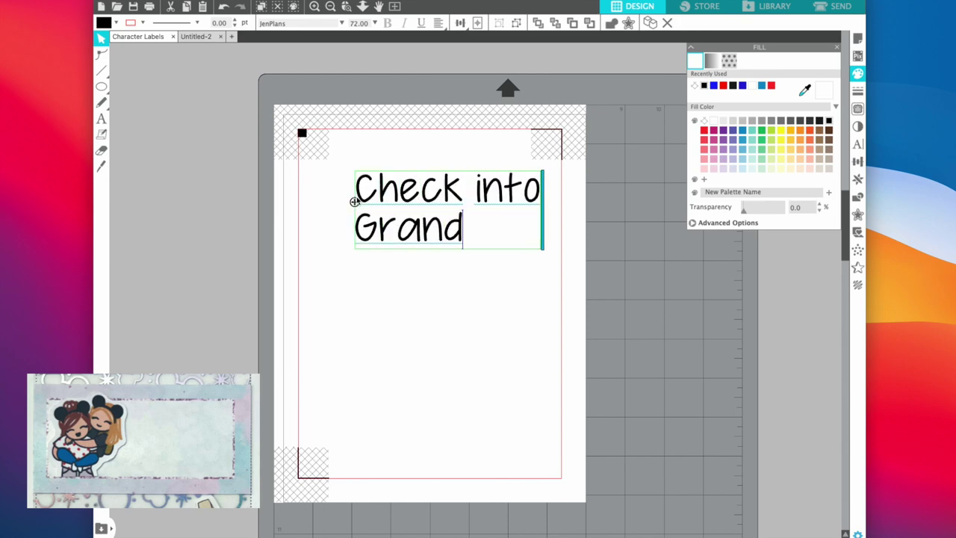
pyautogui.write(' Californian')
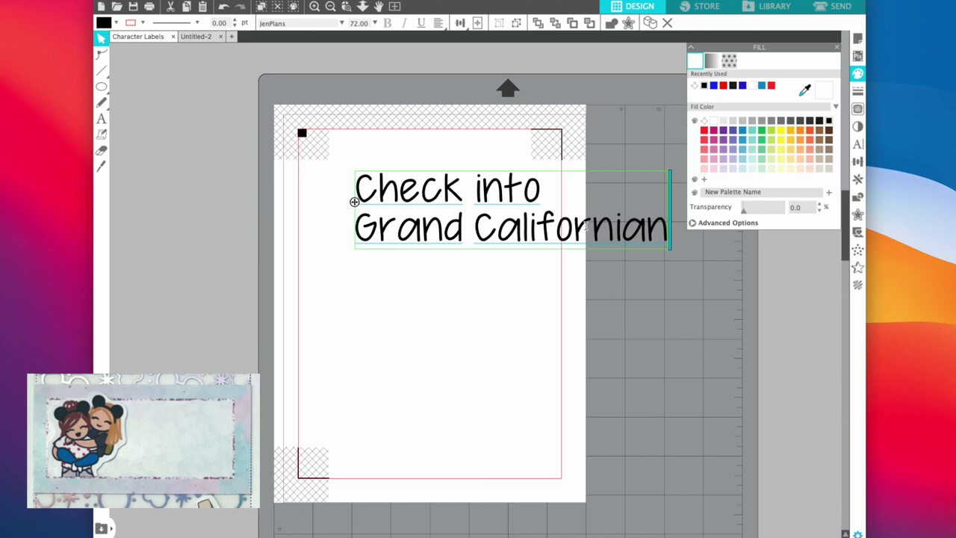
# Step: Center-justify the text and break "Californian" onto its own third line
pyautogui.click(858, 146)
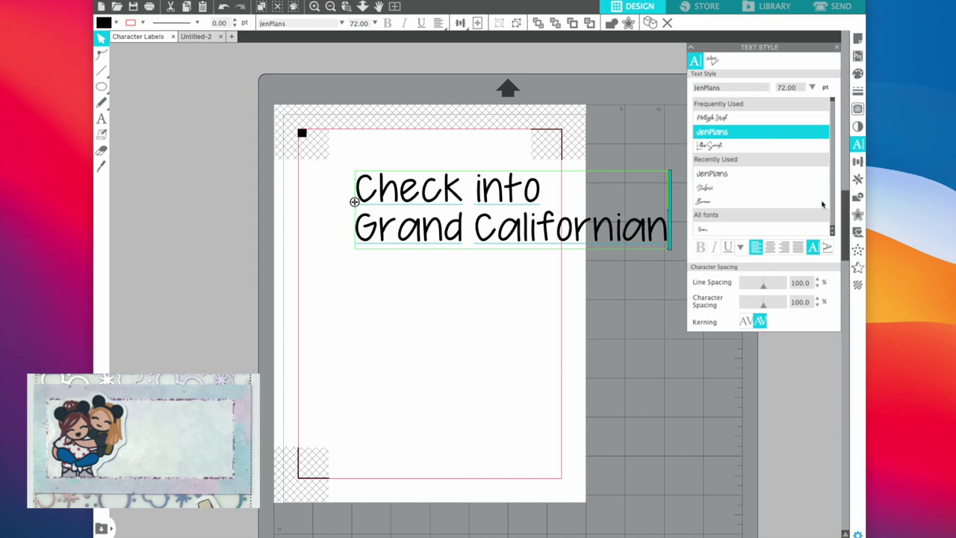
pyautogui.click(785, 249)
pyautogui.click(771, 248)
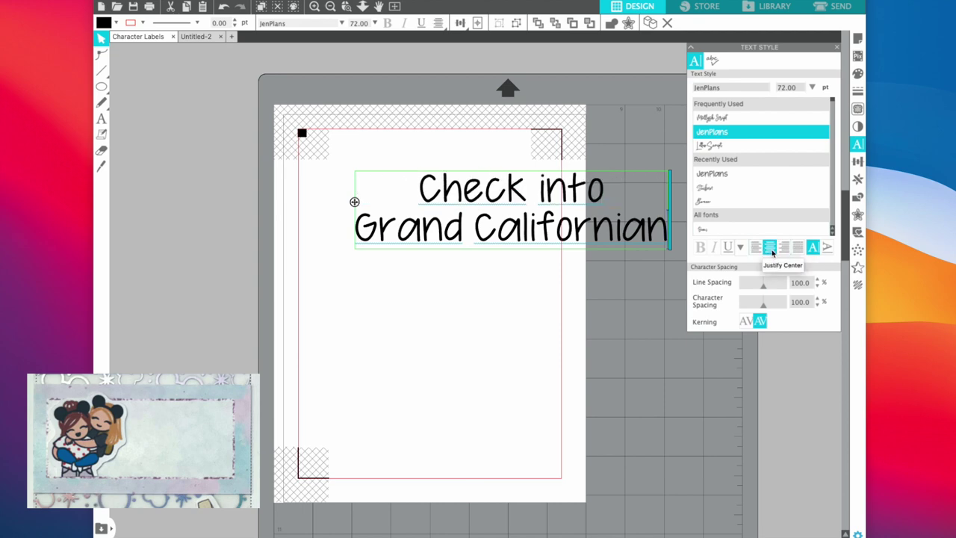
pyautogui.click(474, 230)
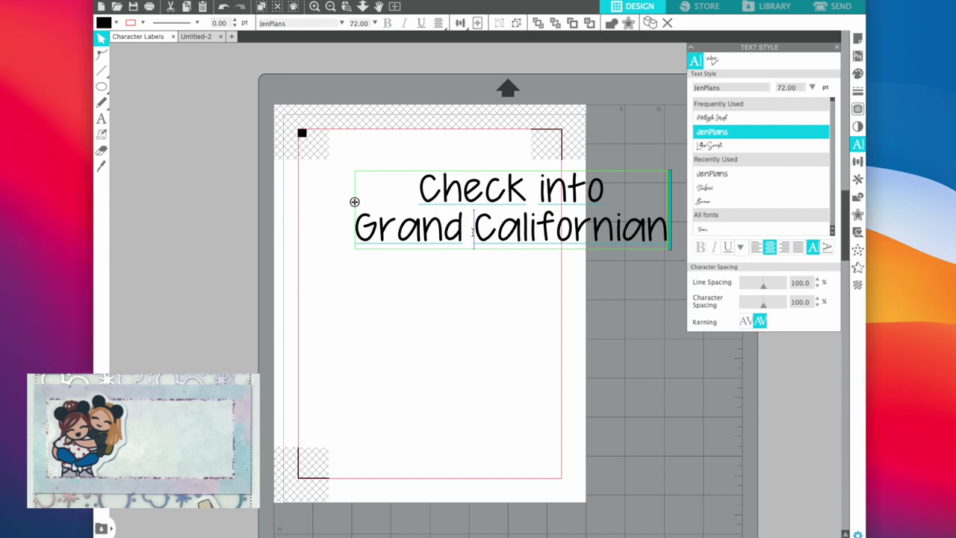
pyautogui.press('BackSpace')
pyautogui.press('Return')
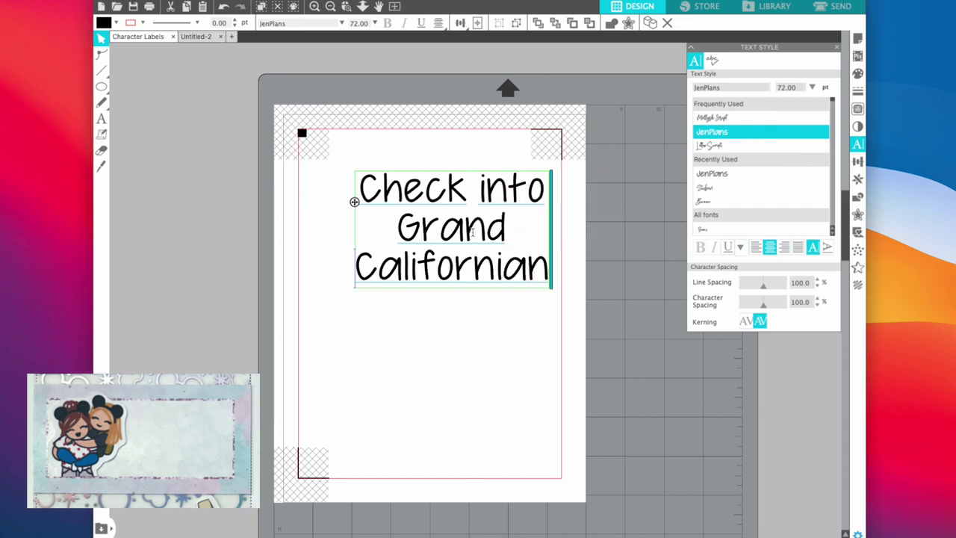
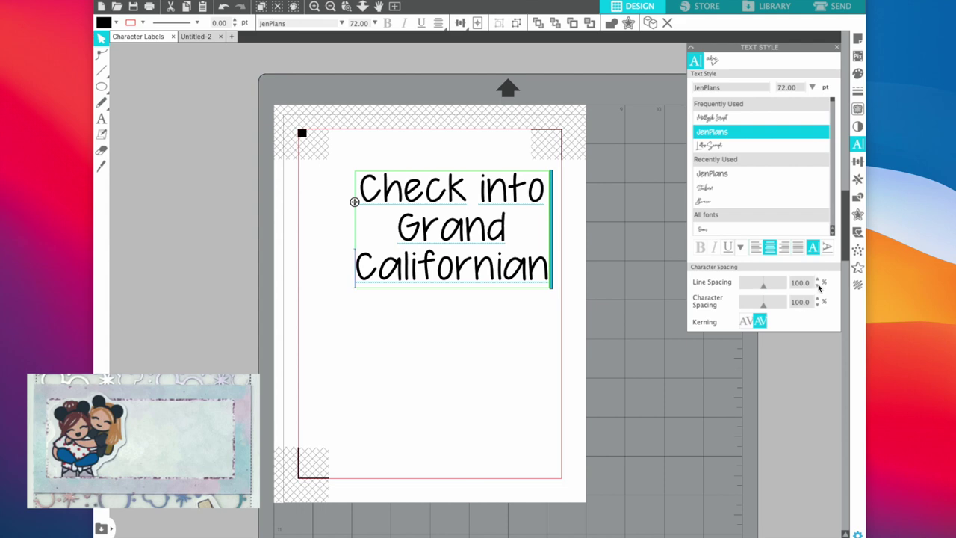
# Step: Reduce the text's line spacing to 80%
pyautogui.click(819, 287)
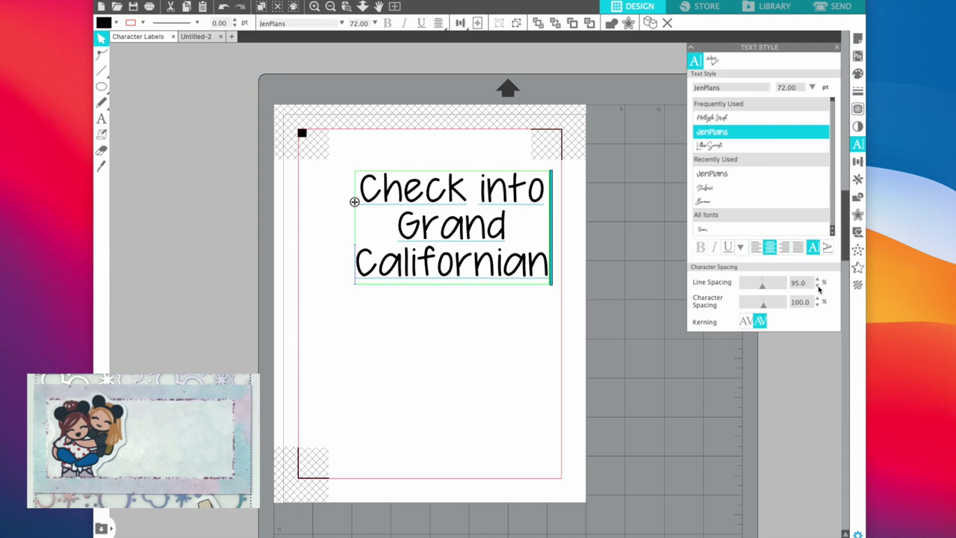
pyautogui.click(819, 287)
pyautogui.click(819, 287)
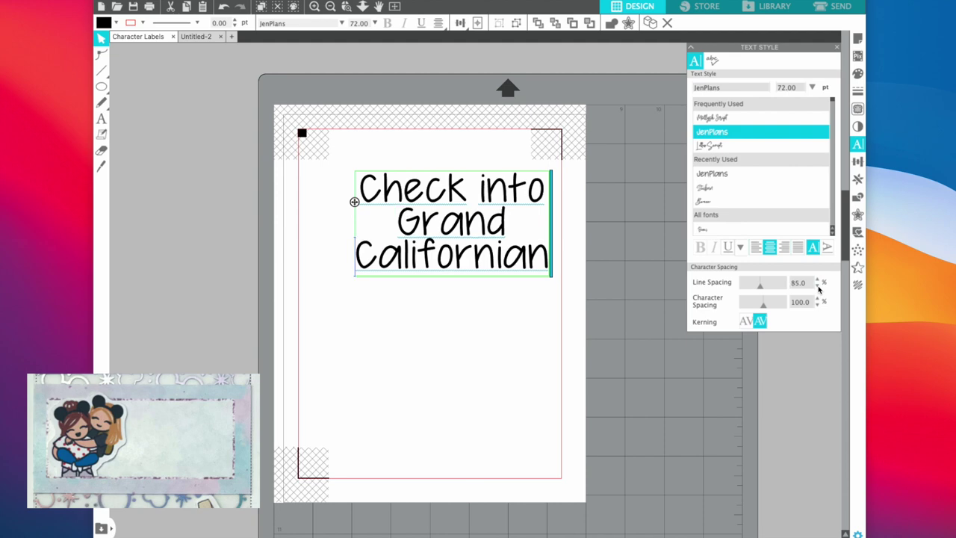
pyautogui.click(818, 287)
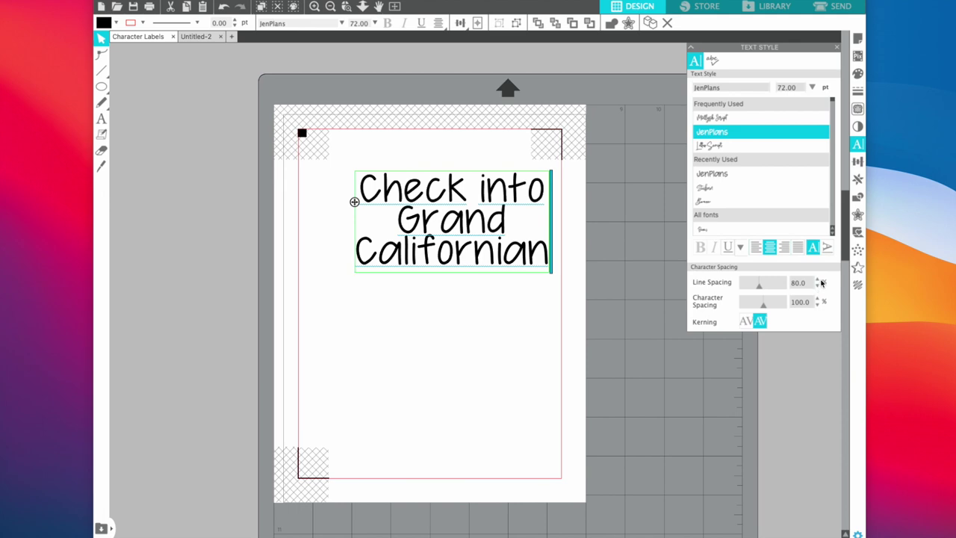
# Step: Create a 0.125 in rounded offset around the text and move the text below the offset outline
pyautogui.click(859, 215)
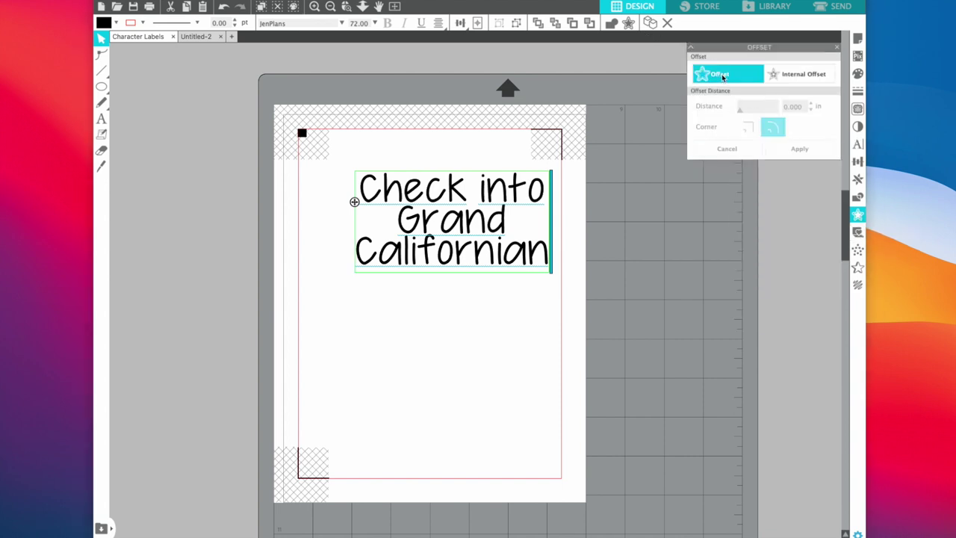
pyautogui.click(722, 74)
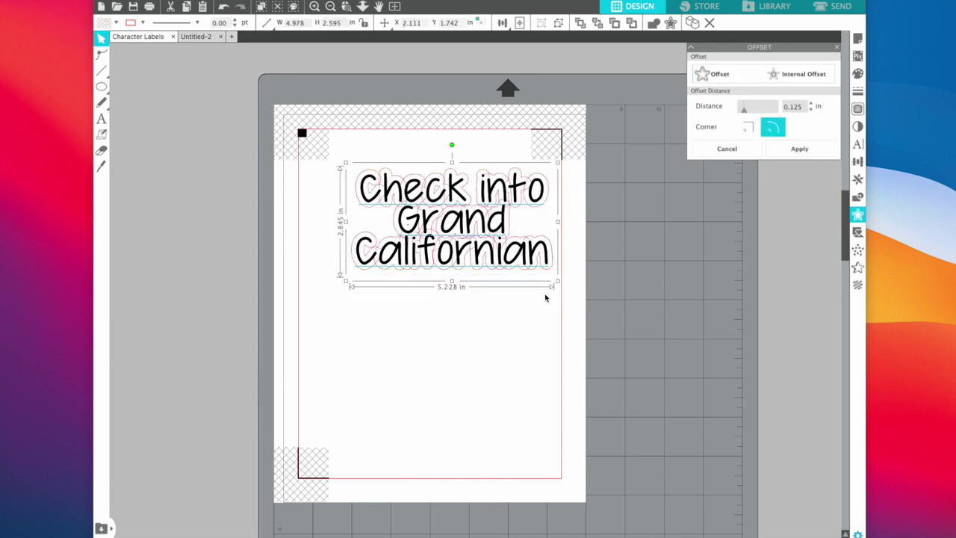
pyautogui.click(447, 338)
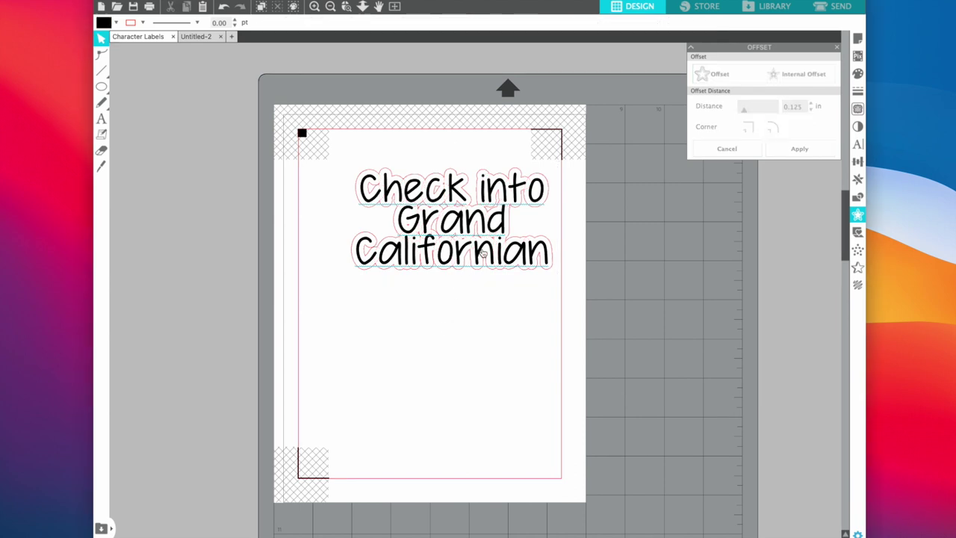
pyautogui.moveTo(480, 252); pyautogui.dragTo(482, 410)
pyautogui.click(430, 245)
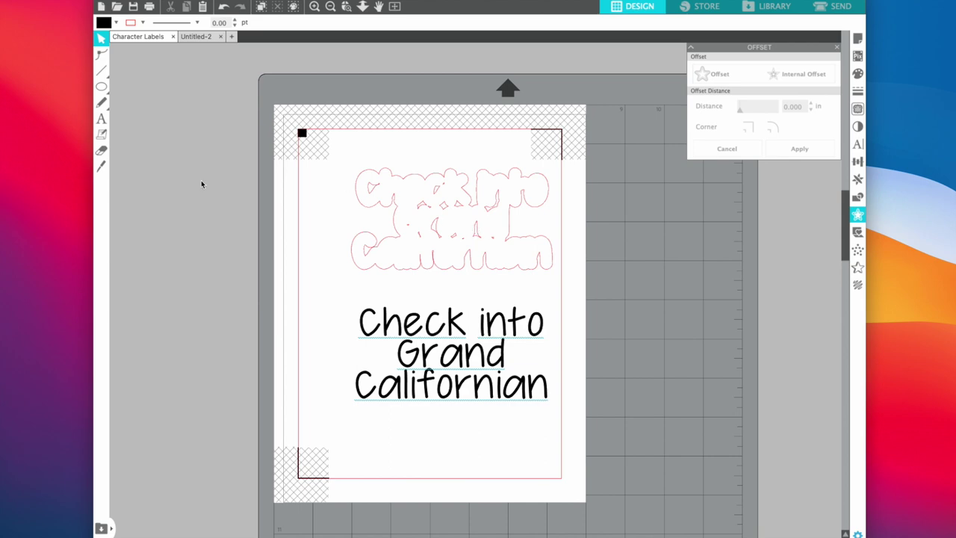
# Step: Erase the stray inner cut lines from the "Check into Grand Californian" offset, leaving only its outer outline
pyautogui.click(99, 152)
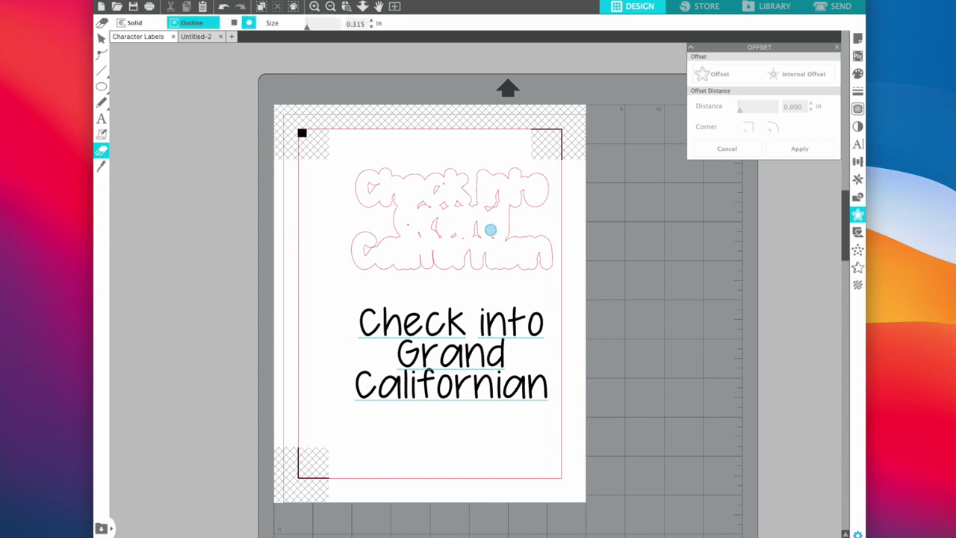
pyautogui.moveTo(494, 238)
pyautogui.mouseDown()
pyautogui.moveTo(496, 193)
pyautogui.moveTo(478, 236)
pyautogui.moveTo(476, 225)
pyautogui.moveTo(455, 236)
pyautogui.moveTo(416, 231)
pyautogui.moveTo(409, 223)
pyautogui.moveTo(429, 228)
pyautogui.moveTo(437, 214)
pyautogui.moveTo(420, 208)
pyautogui.moveTo(426, 199)
pyautogui.moveTo(458, 206)
pyautogui.moveTo(435, 194)
pyautogui.moveTo(440, 188)
pyautogui.mouseUp()
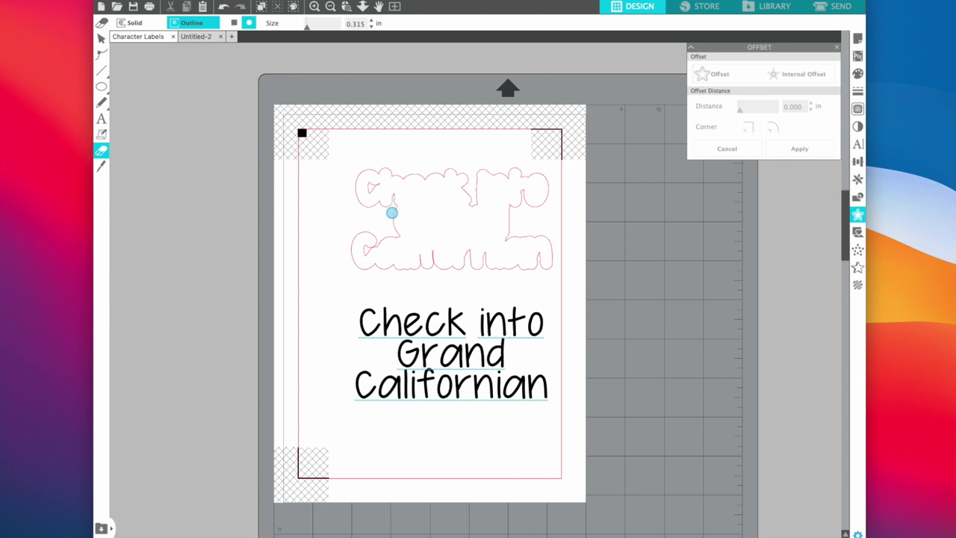
pyautogui.moveTo(378, 185); pyautogui.dragTo(370, 188)
pyautogui.click(102, 42)
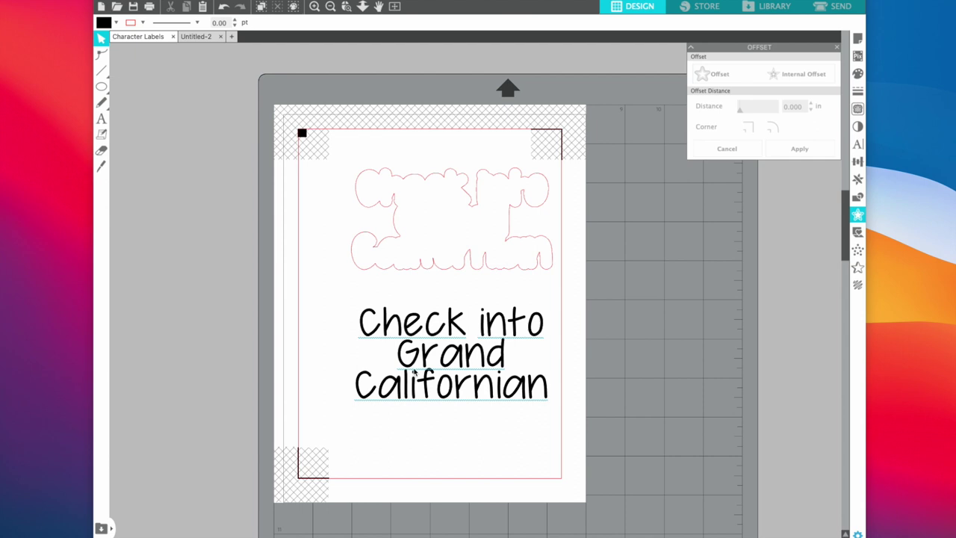
# Step: Move the "Check into Grand Californian" text back inside its outline and group the text with the outline
pyautogui.moveTo(454, 326); pyautogui.dragTo(455, 189)
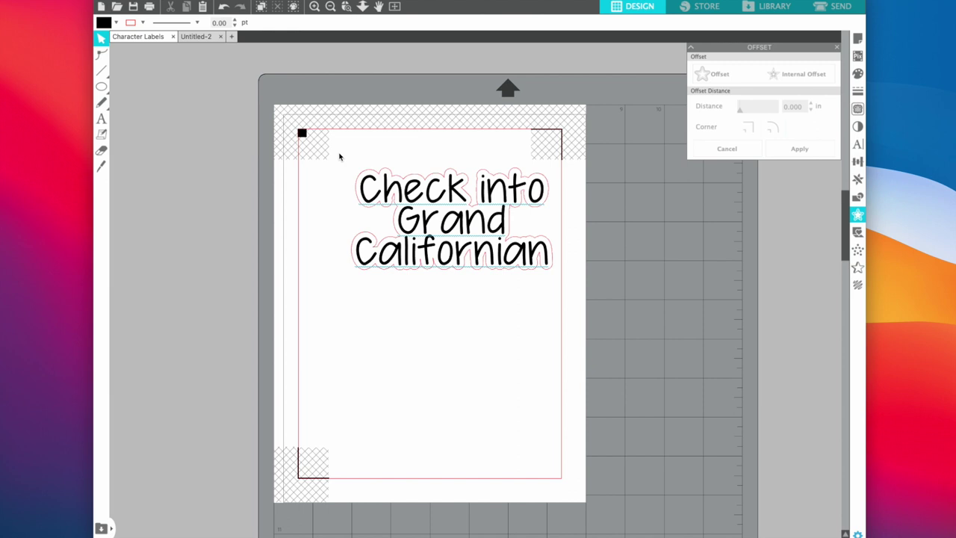
pyautogui.moveTo(341, 155); pyautogui.dragTo(561, 305)
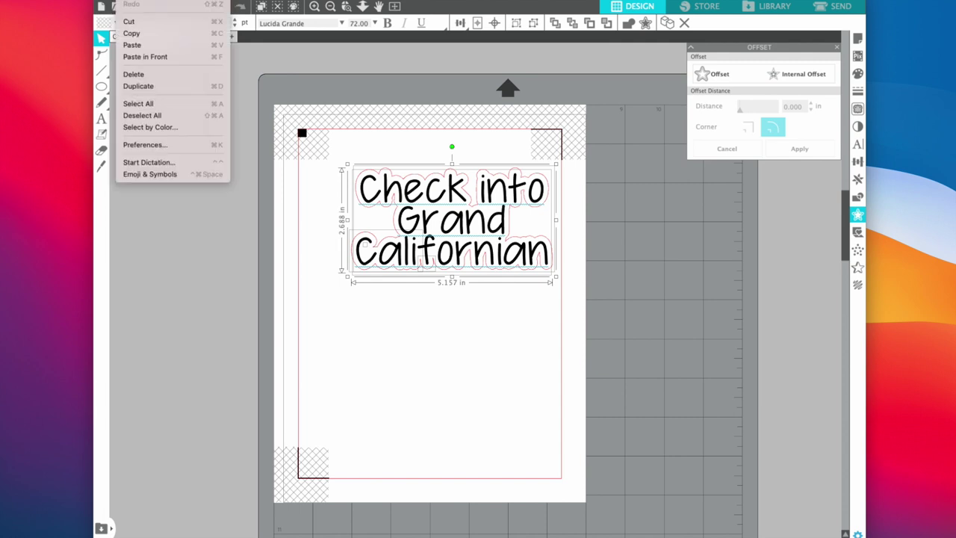
pyautogui.press('Right')
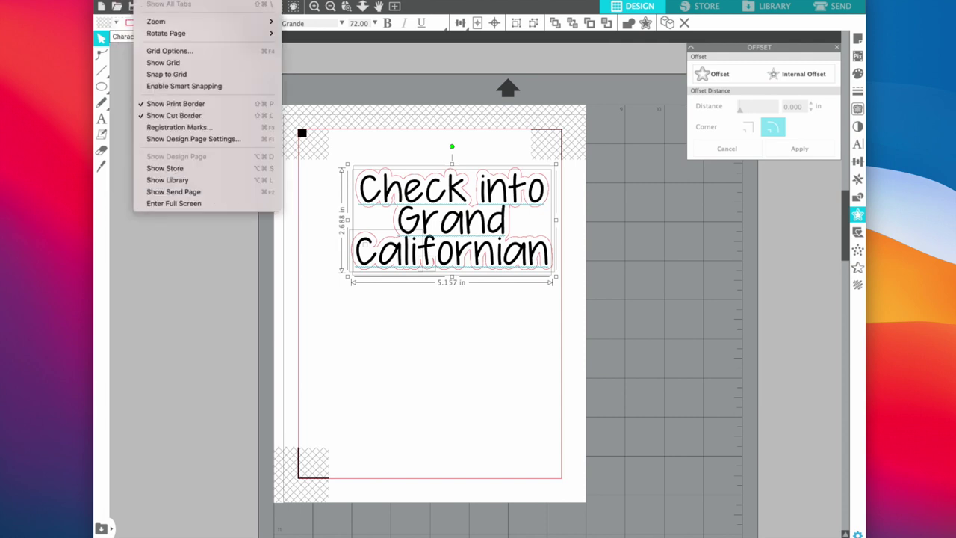
pyautogui.press('Right')
pyautogui.press('Right')
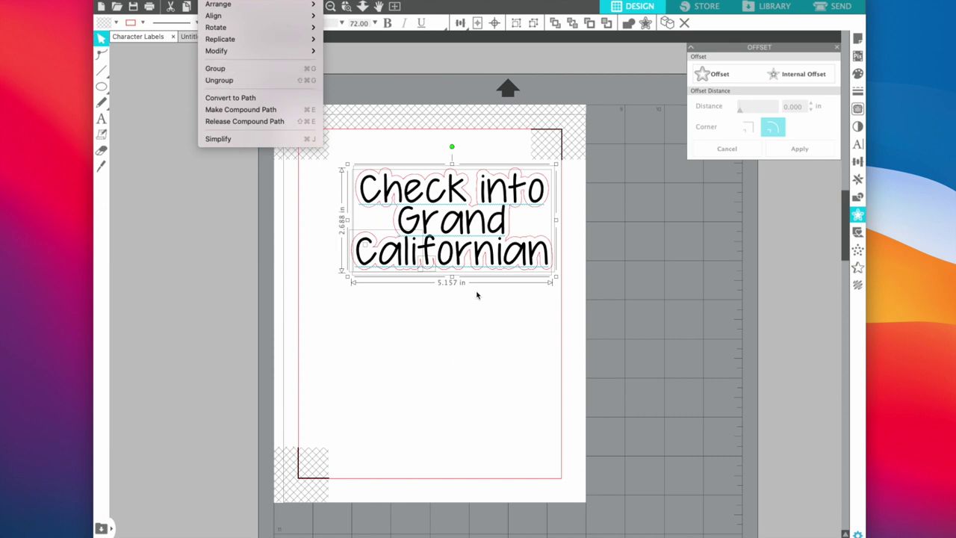
pyautogui.click(242, 68)
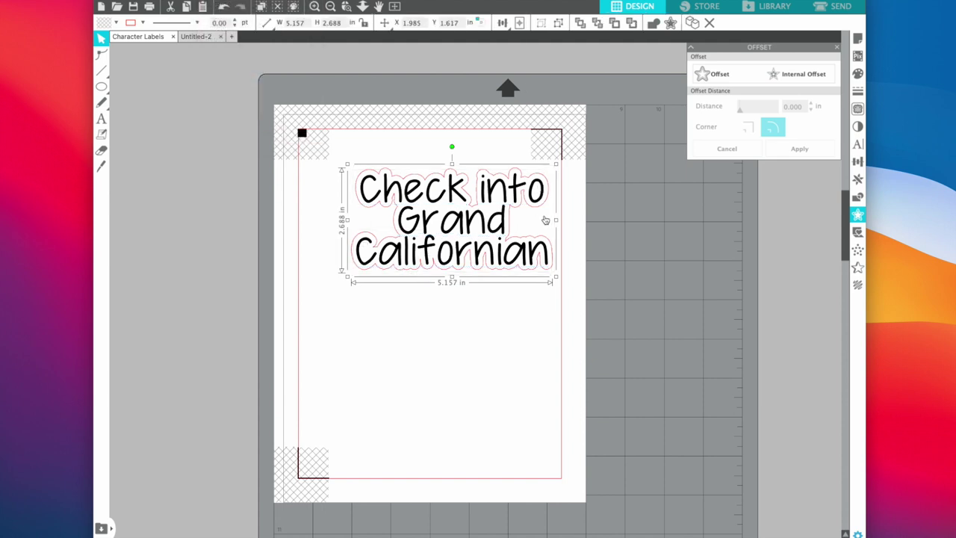
pyautogui.click(559, 348)
# Step: Scale the grouped "Check into Grand Californian" label down proportionally to about 0.81 in wide and 0.42 in high
pyautogui.moveTo(475, 227)
pyautogui.mouseDown()
pyautogui.moveTo(479, 255)
pyautogui.moveTo(481, 222)
pyautogui.mouseUp()
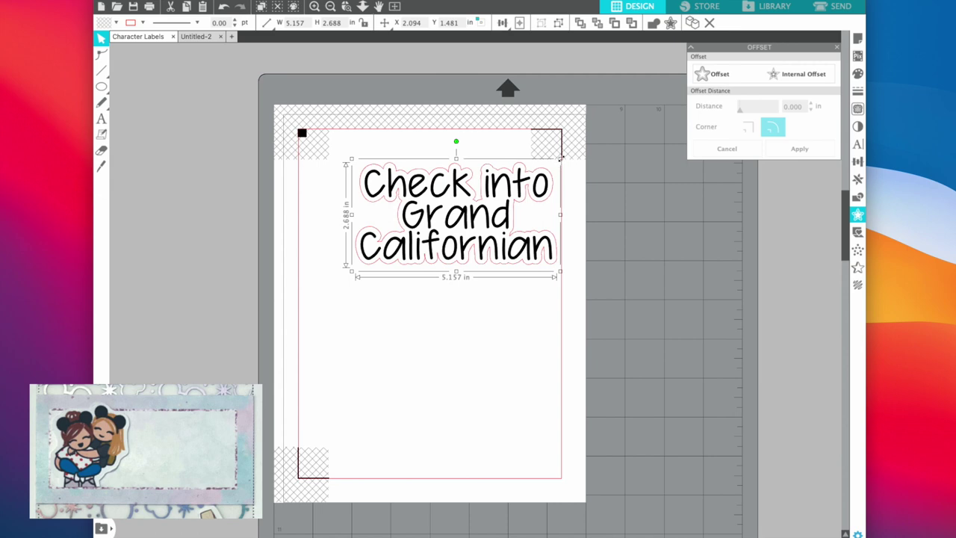
pyautogui.moveTo(562, 160); pyautogui.dragTo(396, 241)
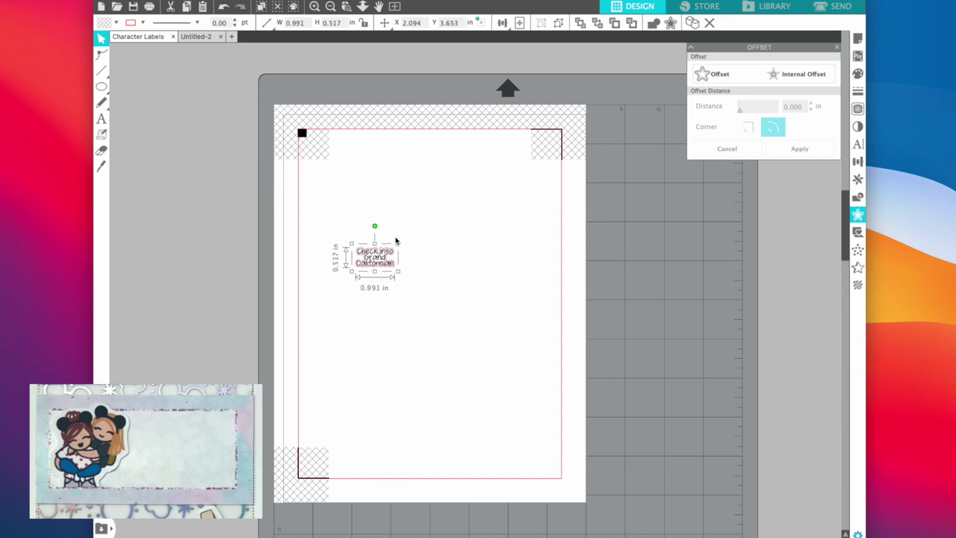
pyautogui.moveTo(396, 241); pyautogui.dragTo(397, 239)
pyautogui.moveTo(399, 247); pyautogui.dragTo(391, 253)
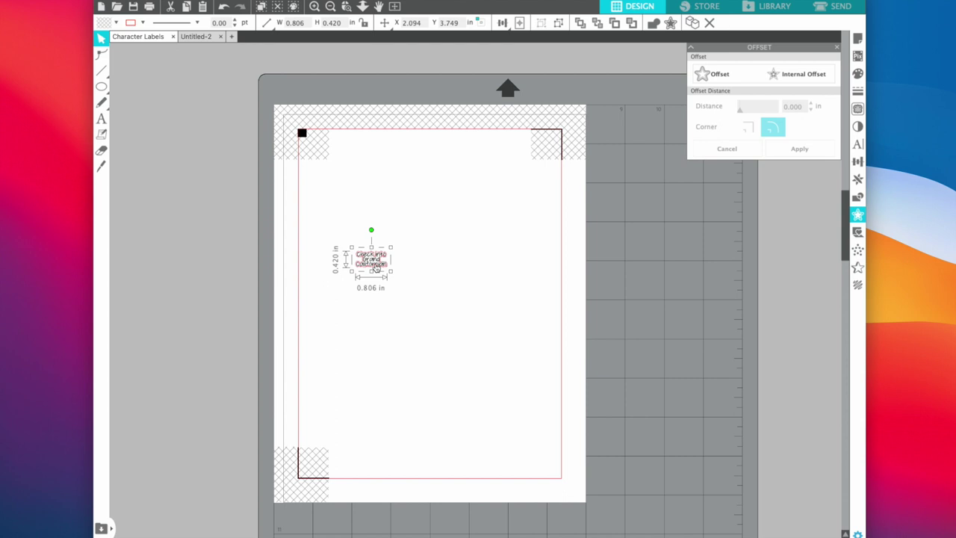
# Step: Place the small "Check into Grand Californian" label just inside the left edge of the cut border, about halfway down the page
pyautogui.moveTo(371, 263); pyautogui.dragTo(427, 228)
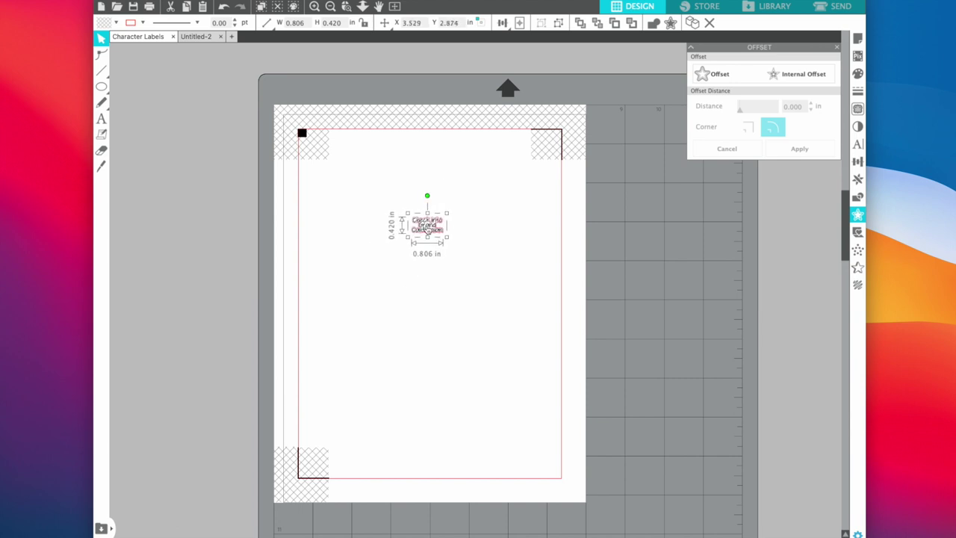
pyautogui.moveTo(427, 228); pyautogui.dragTo(403, 250)
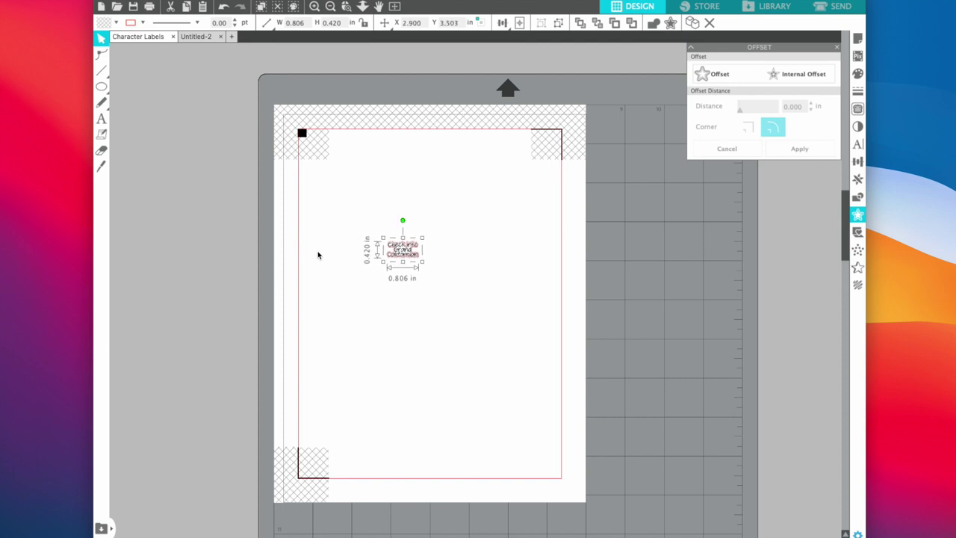
pyautogui.moveTo(403, 250); pyautogui.dragTo(321, 296)
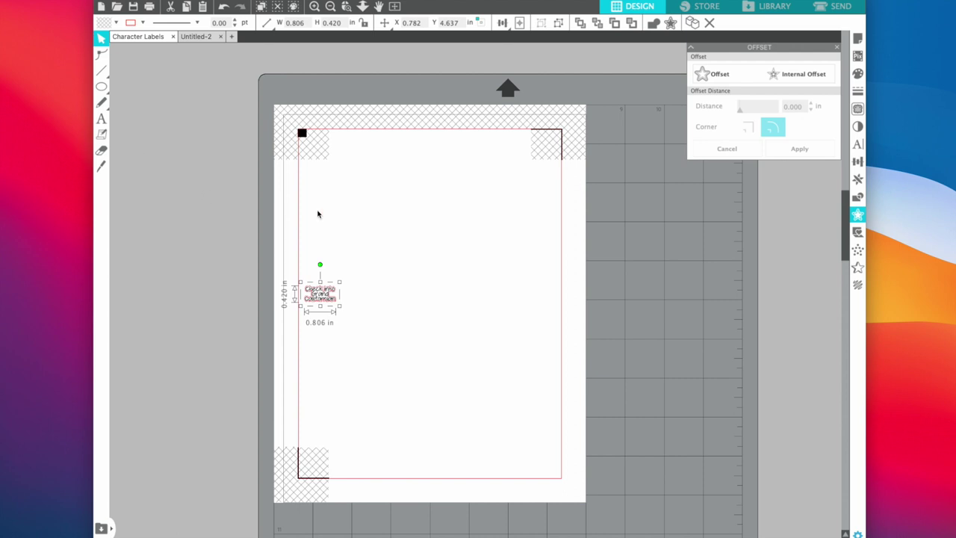
# Step: Add the text "Sephora" near the upper part of the page and create a 0.125 in rounded offset around it
pyautogui.click(102, 121)
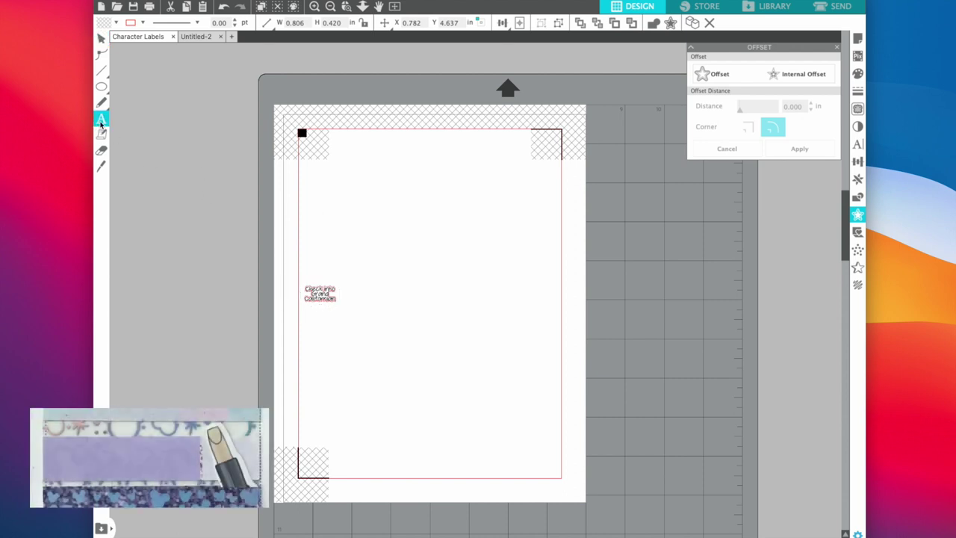
pyautogui.click(376, 209)
pyautogui.write('Sep')
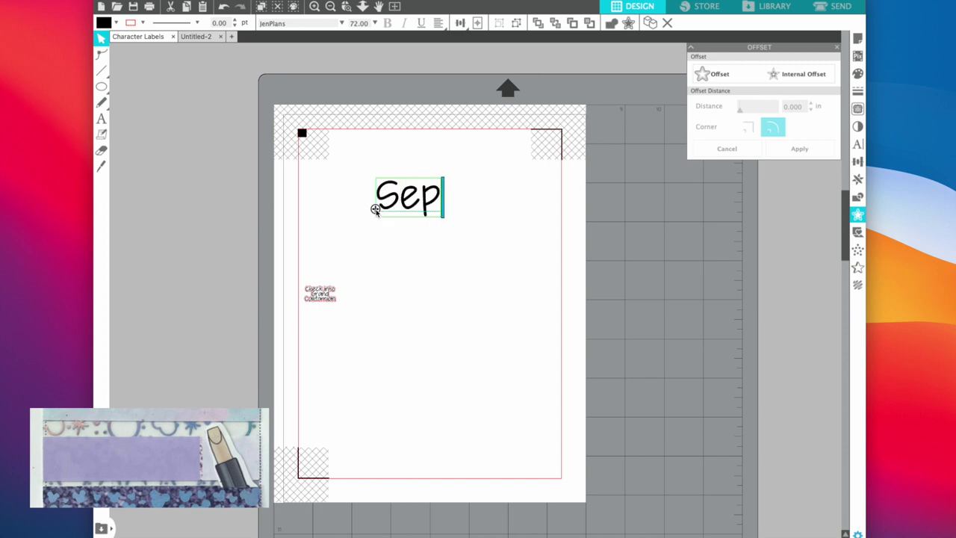
pyautogui.write('hora')
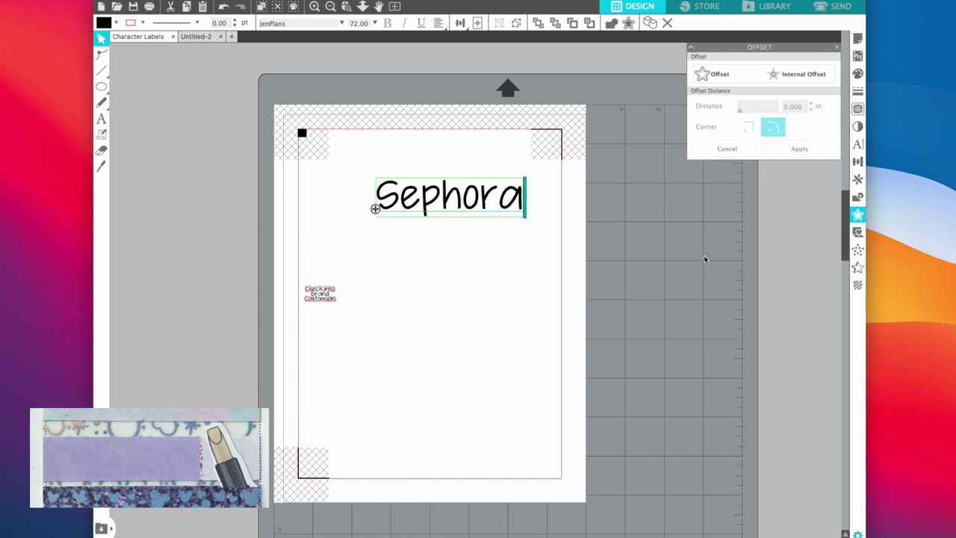
pyautogui.click(709, 71)
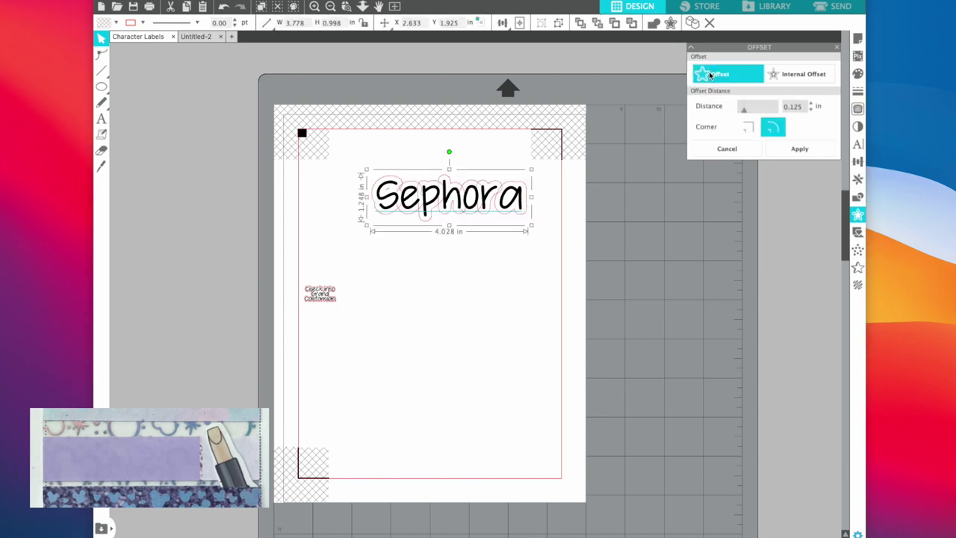
pyautogui.click(442, 261)
# Step: Move the "Sephora" text off its offset, erase the stray inner outline pieces, and return the text inside the outline
pyautogui.moveTo(463, 203); pyautogui.dragTo(465, 254)
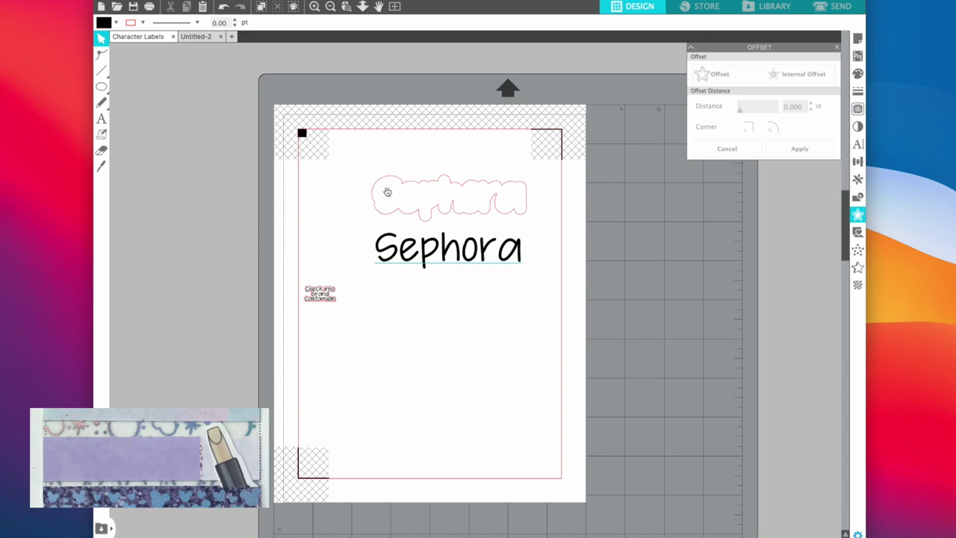
pyautogui.click(103, 153)
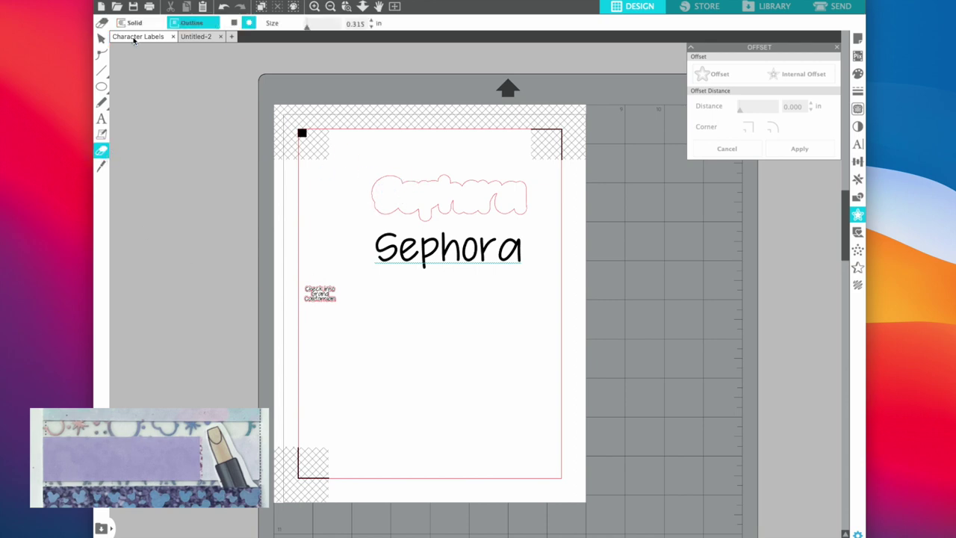
pyautogui.click(101, 38)
pyautogui.moveTo(465, 254); pyautogui.dragTo(469, 200)
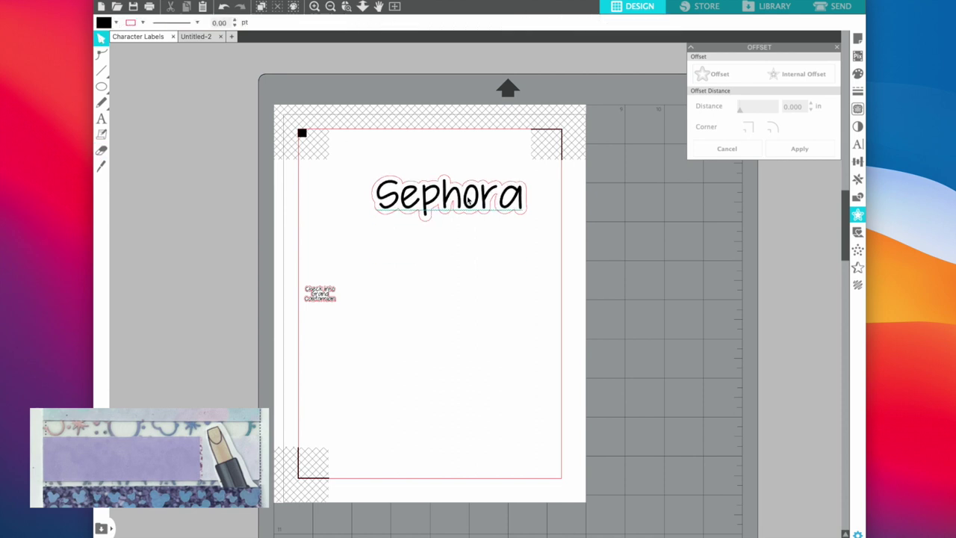
# Step: Group the "Sephora" text with its offset outline
pyautogui.moveTo(378, 154); pyautogui.dragTo(546, 216)
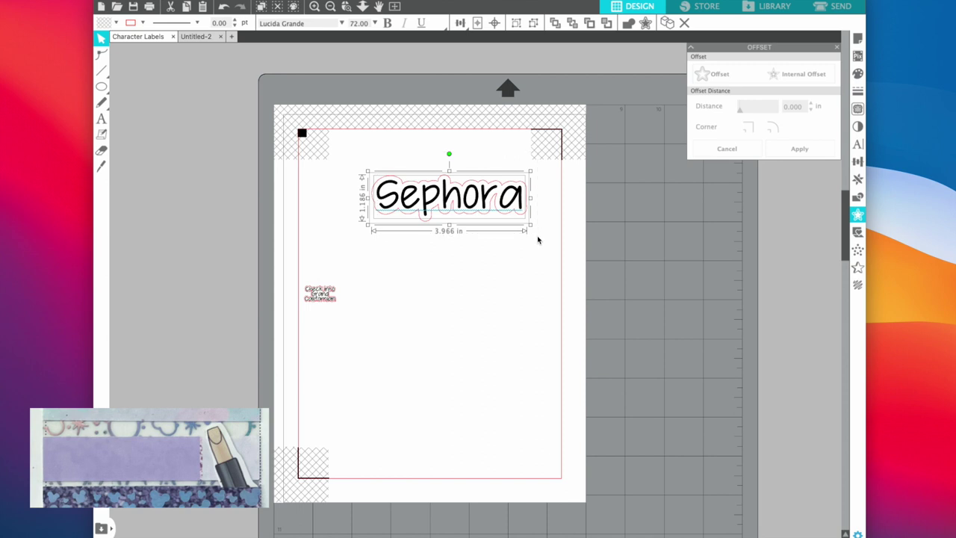
pyautogui.click(532, 169)
pyautogui.click(515, 186)
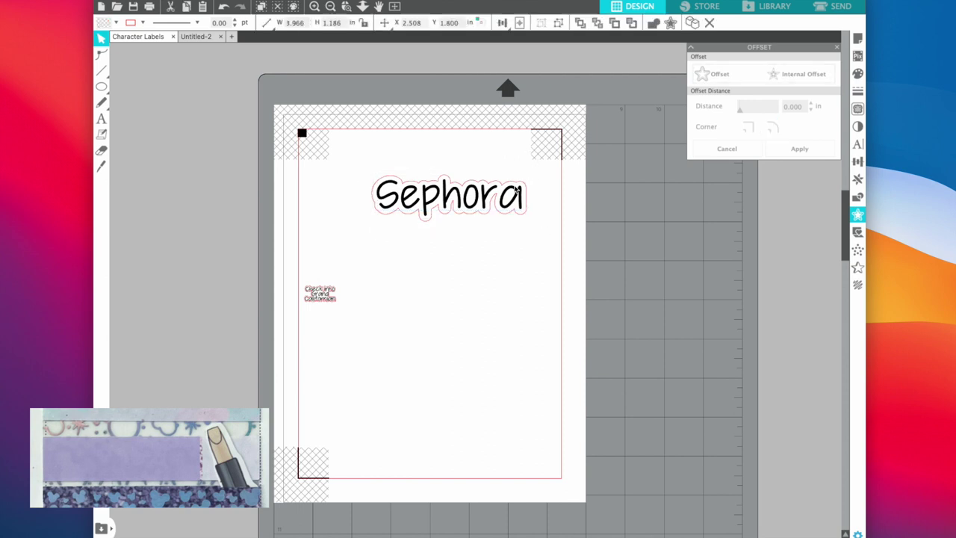
# Step: Scale the "Sephora" label down to about 1 in wide and place it directly below the "Check into Grand Californian" label
pyautogui.moveTo(531, 173); pyautogui.dragTo(417, 213)
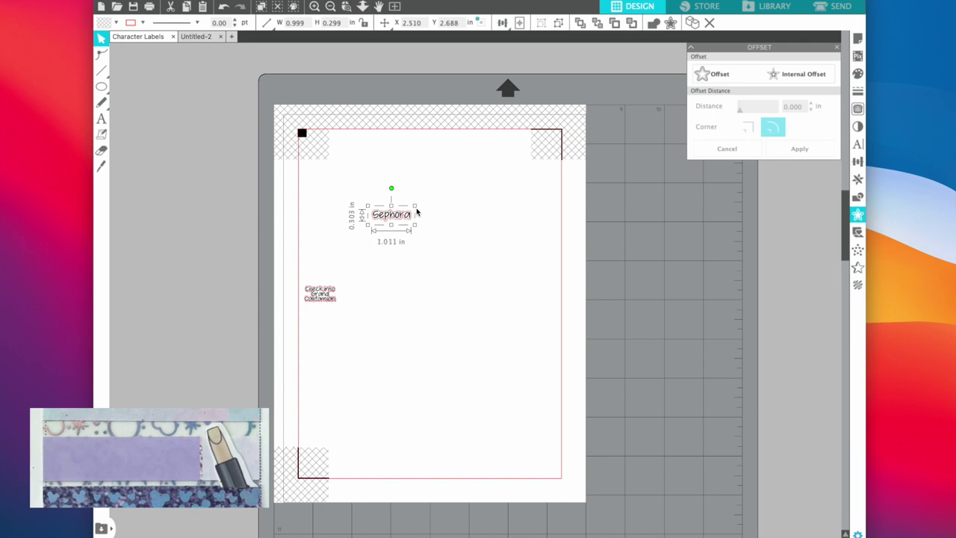
pyautogui.moveTo(384, 220); pyautogui.dragTo(353, 324)
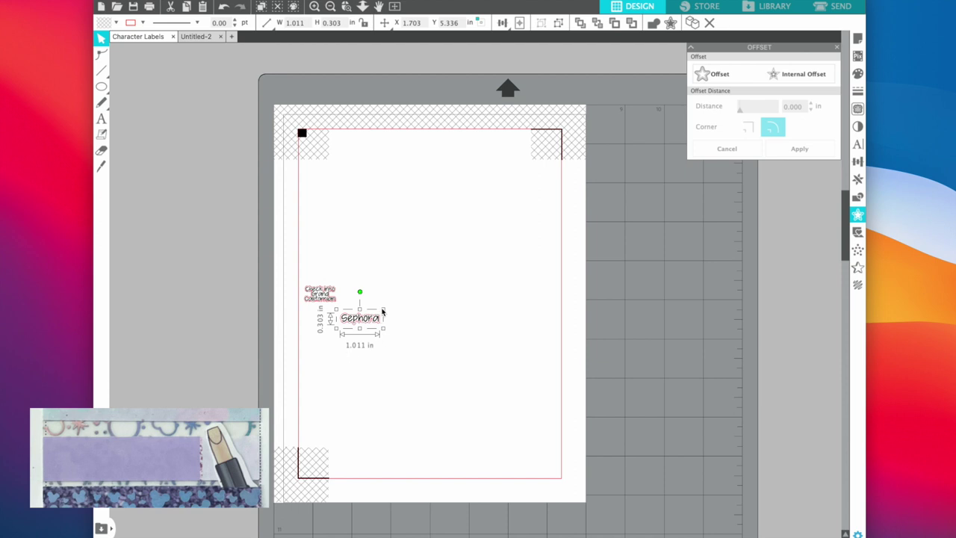
pyautogui.moveTo(383, 310); pyautogui.dragTo(326, 311)
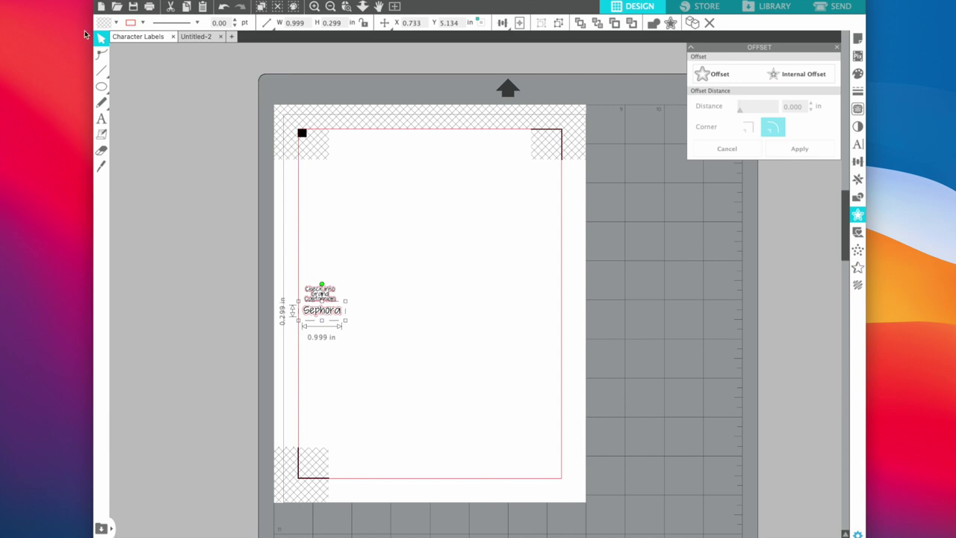
pyautogui.click(101, 118)
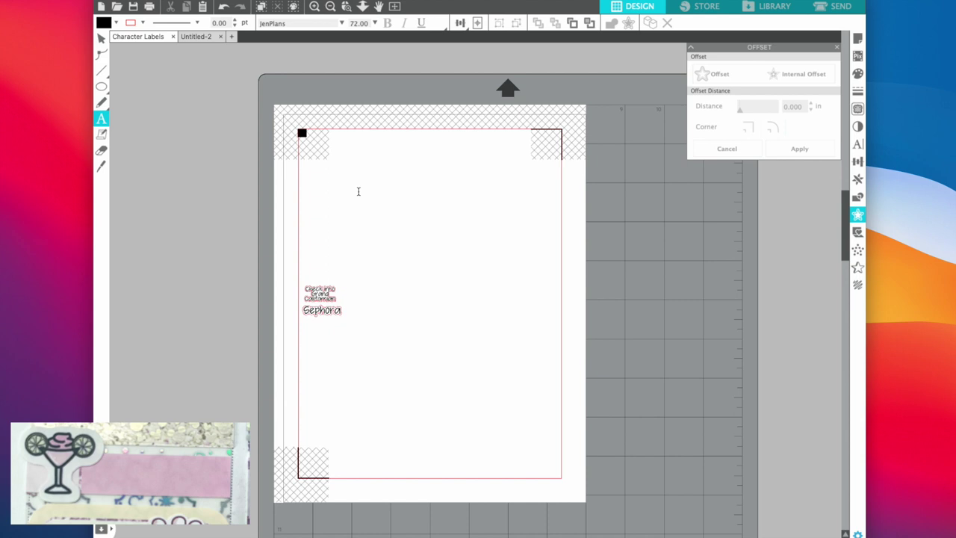
pyautogui.press('a')
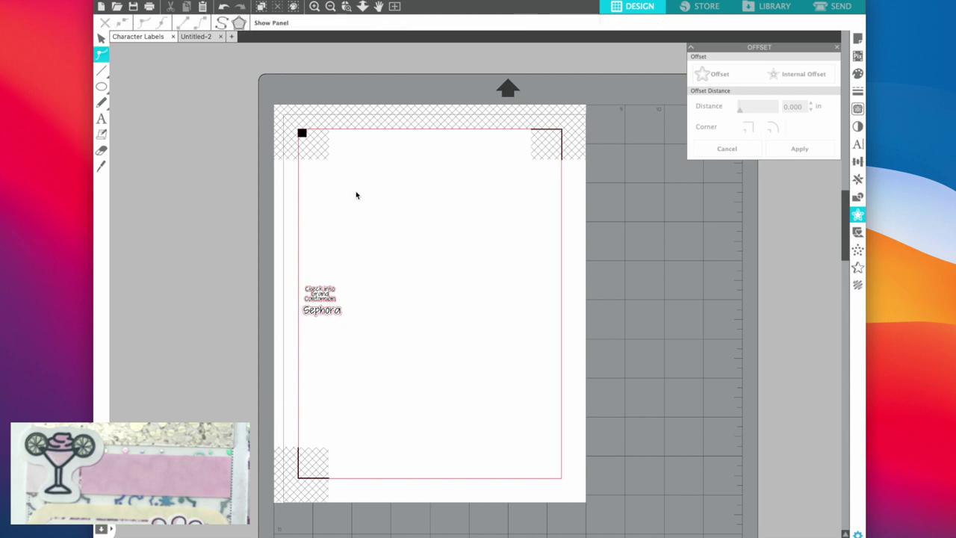
pyautogui.click(101, 37)
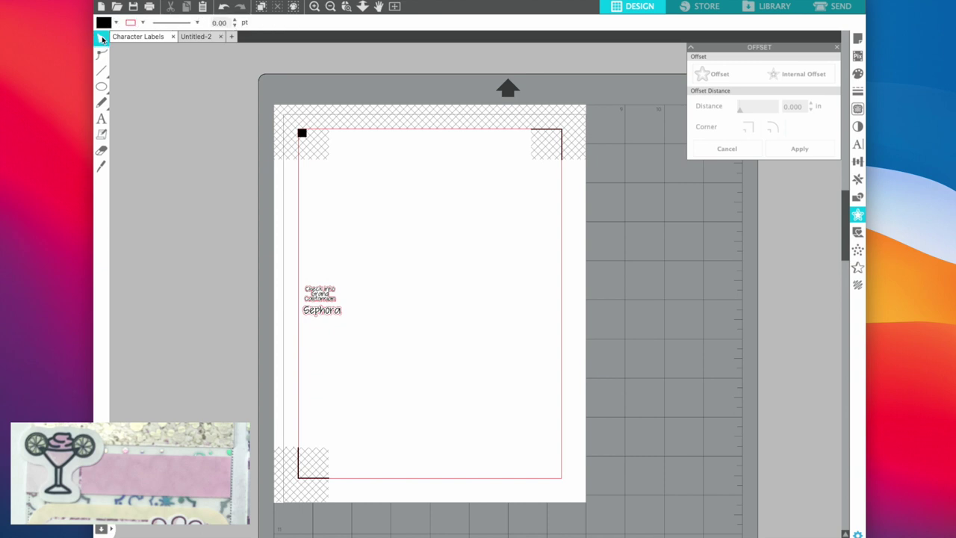
# Step: Add the text "UVA Bar" near the upper part of the page and create a 0.125 in rounded offset around it
pyautogui.click(105, 119)
pyautogui.click(410, 198)
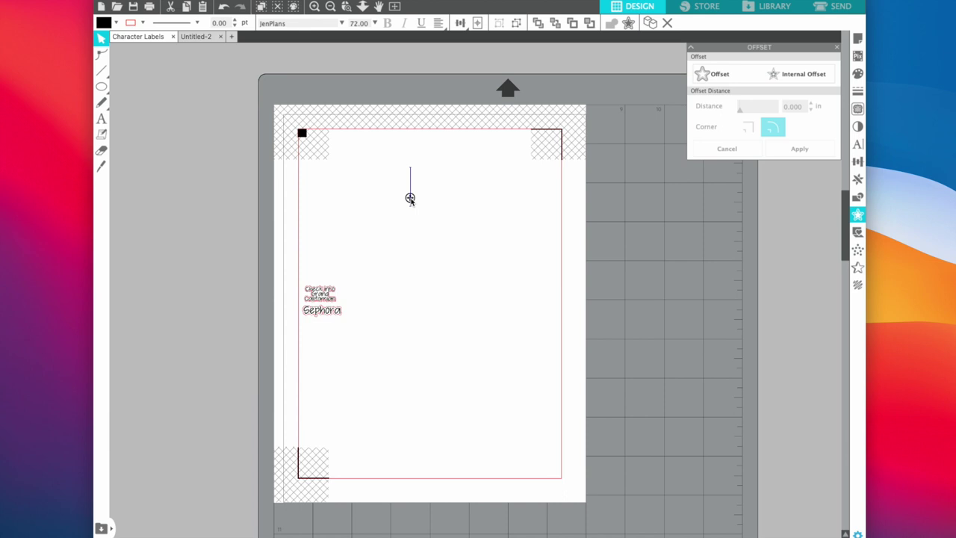
pyautogui.write('Uva')
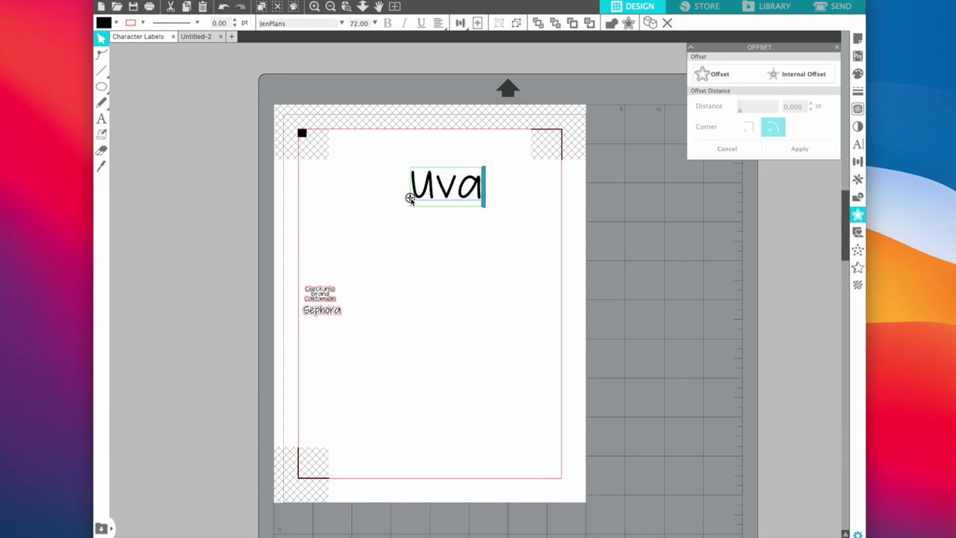
pyautogui.press('BackSpace')
pyautogui.press('BackSpace')
pyautogui.write('VA')
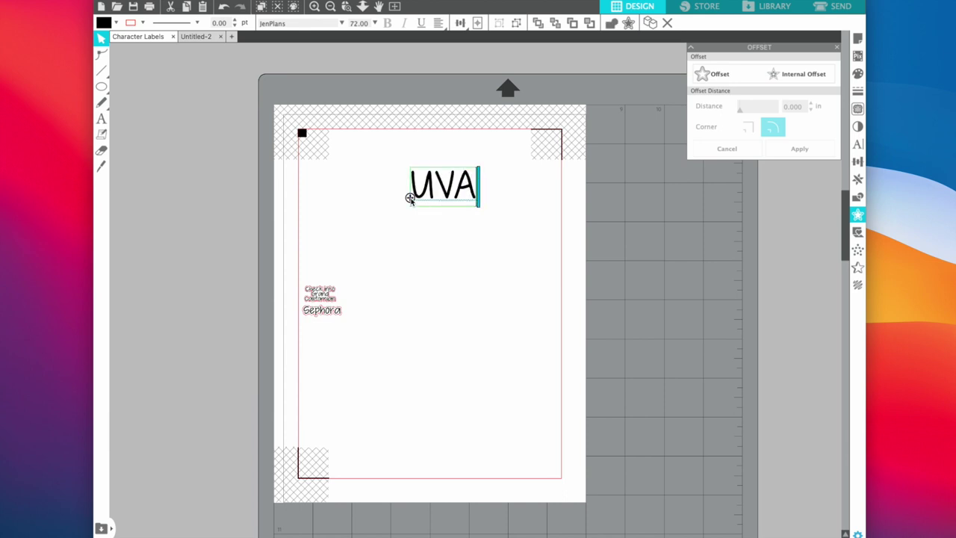
pyautogui.write(' Bar')
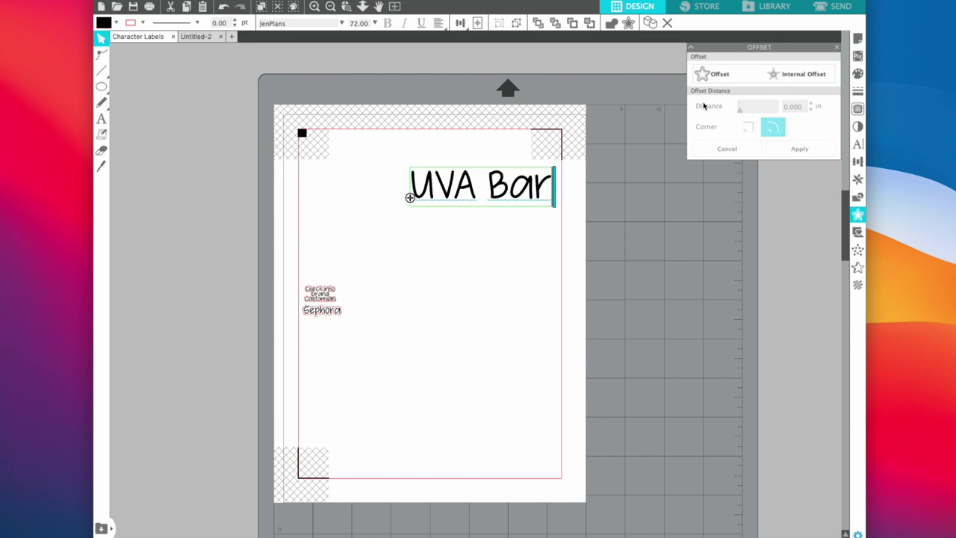
pyautogui.click(710, 77)
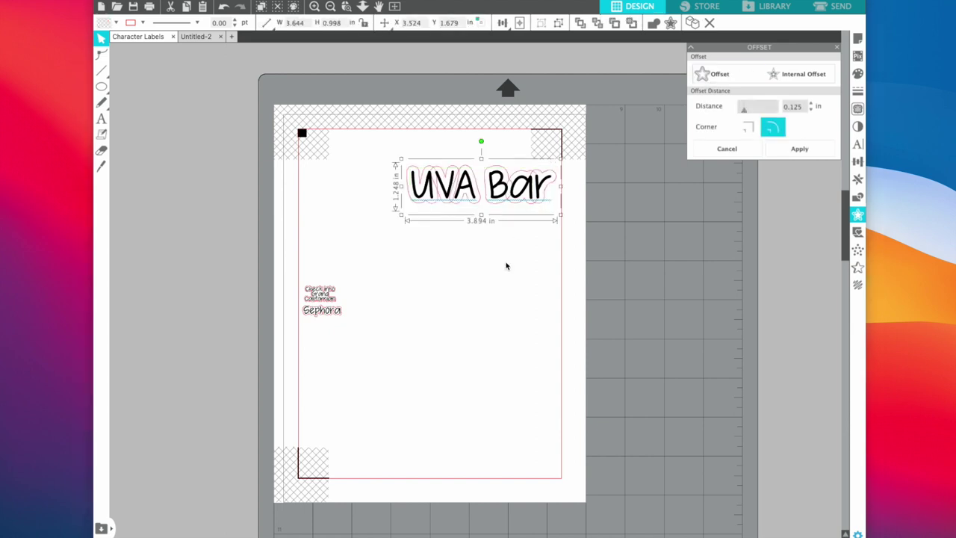
pyautogui.click(506, 264)
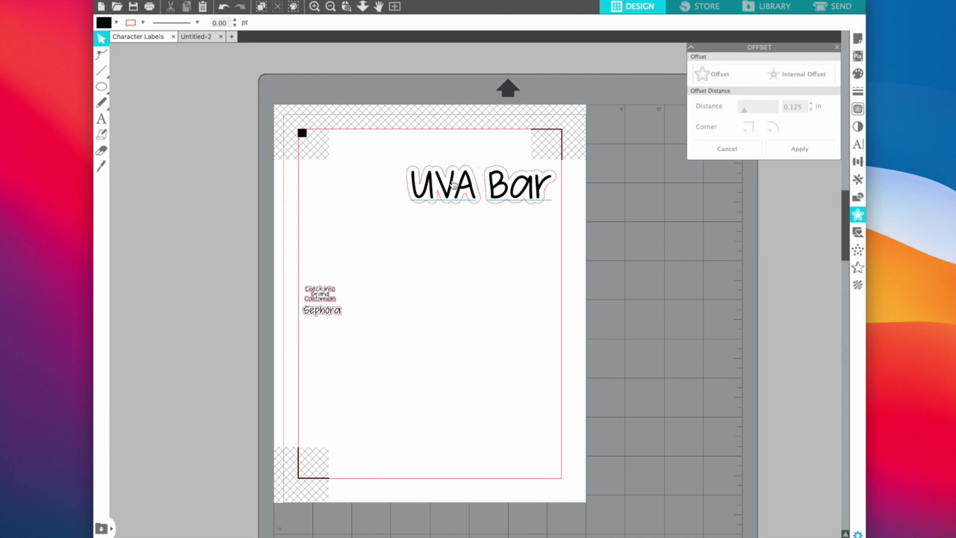
# Step: Move the "UVA Bar" text off its offset outline to the empty area just below it
pyautogui.moveTo(452, 186); pyautogui.dragTo(455, 302)
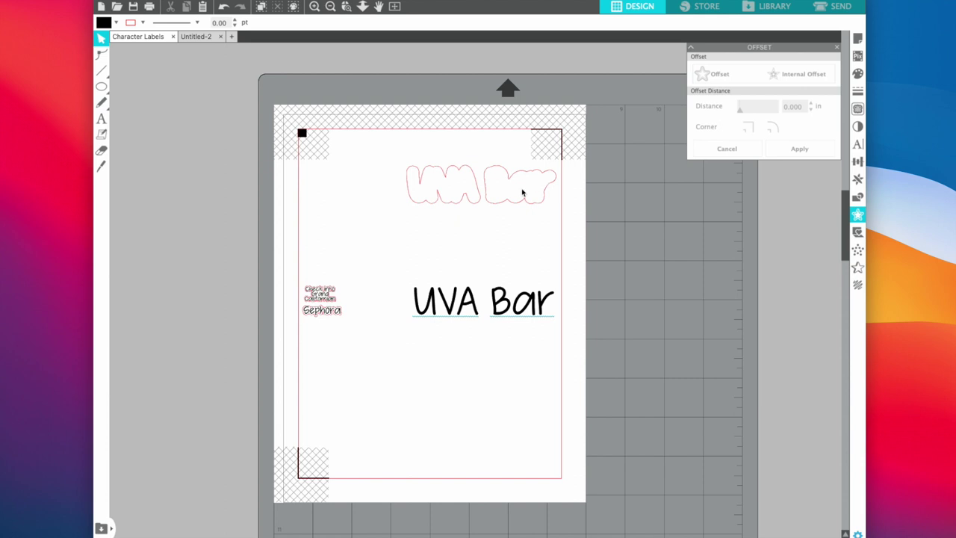
pyautogui.moveTo(518, 314); pyautogui.dragTo(518, 264)
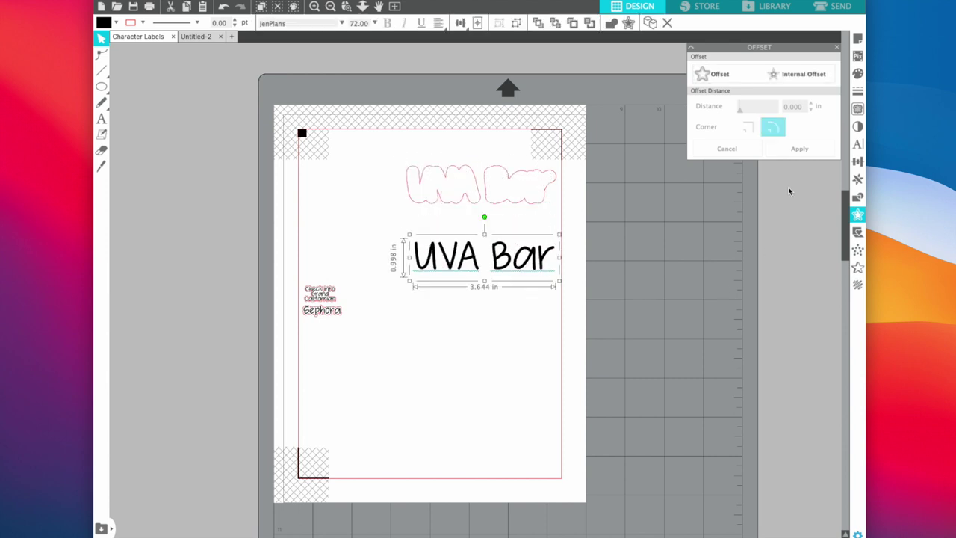
# Step: Try tightening the character spacing of the "UVA Bar" text to 70%
pyautogui.click(857, 145)
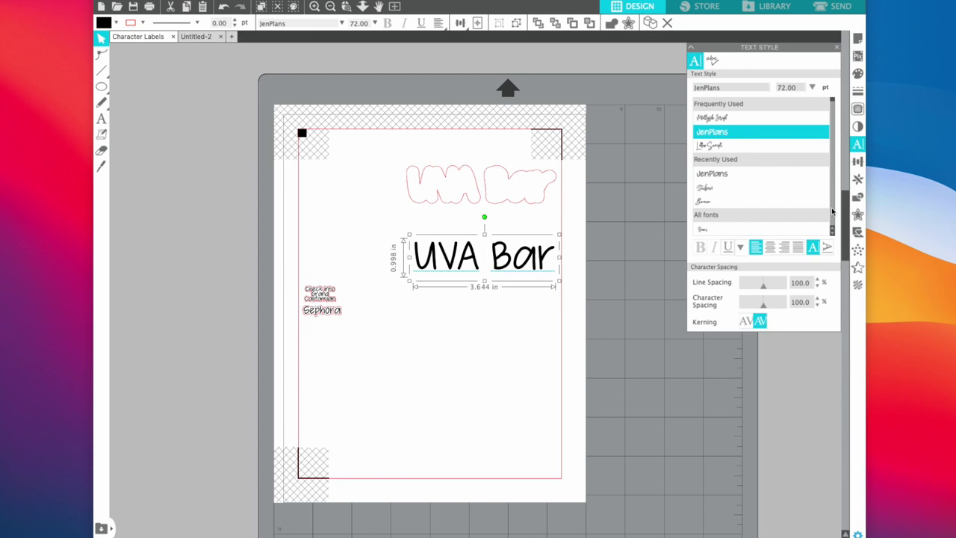
pyautogui.click(818, 305)
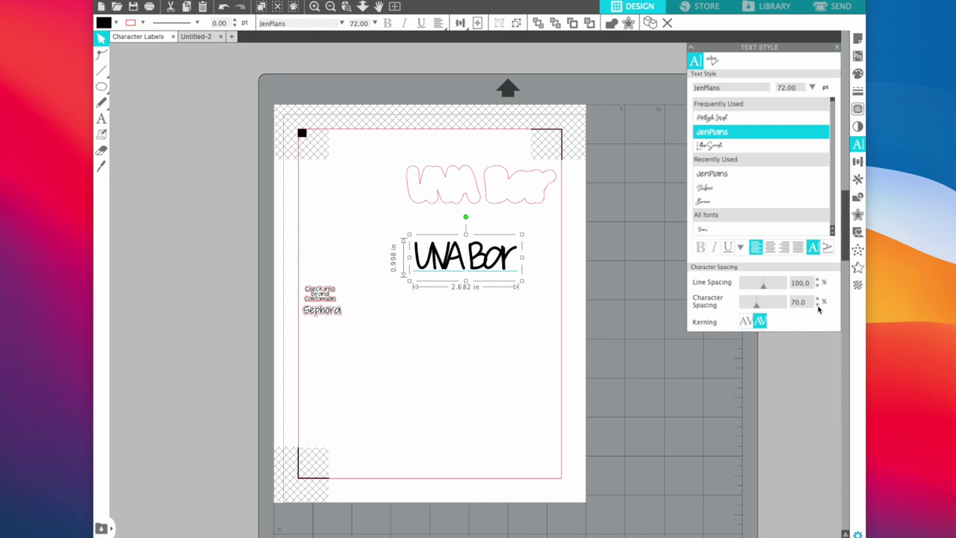
pyautogui.click(819, 300)
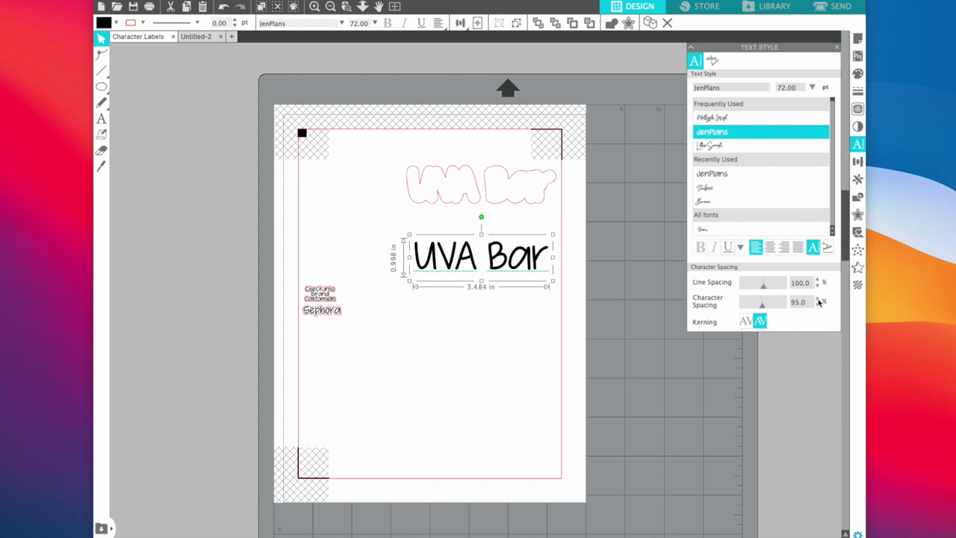
# Step: Ungroup the "UVA Bar" text into individual letters
pyautogui.click(530, 301)
pyautogui.click(422, 251)
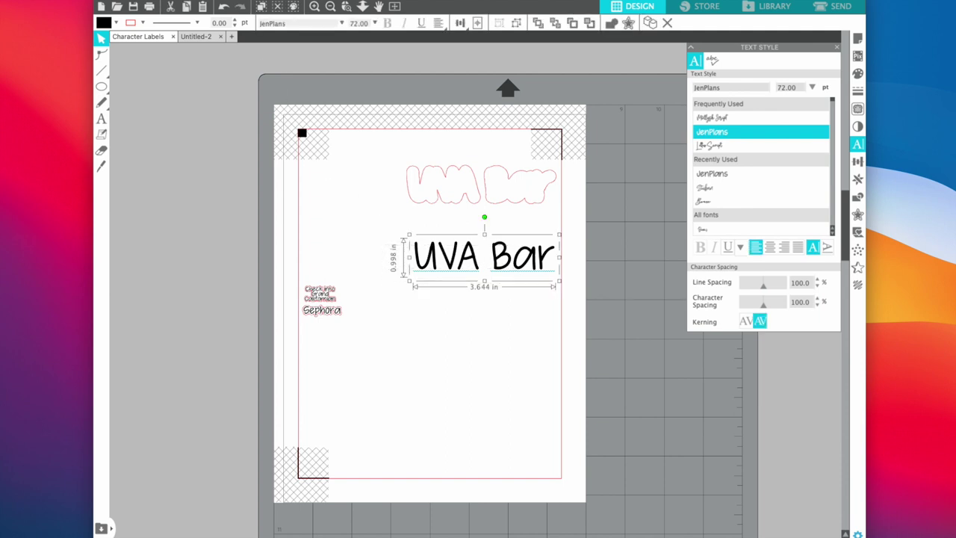
pyautogui.click(217, 1)
pyautogui.click(223, 80)
pyautogui.click(358, 216)
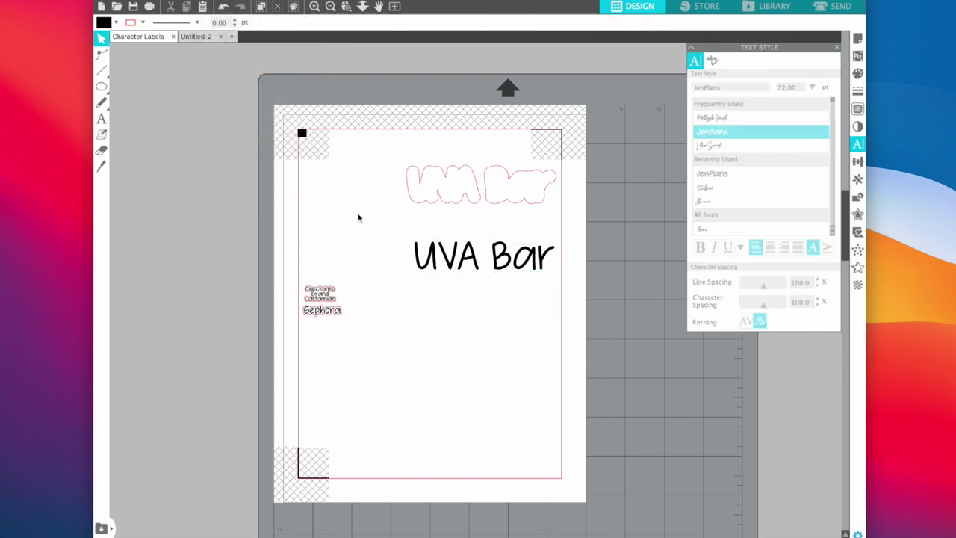
# Step: Move the letters "UVA" together closer to "Bar" to narrow the gap between the words
pyautogui.click(441, 262)
pyautogui.click(470, 265)
pyautogui.click(471, 263)
pyautogui.click(510, 262)
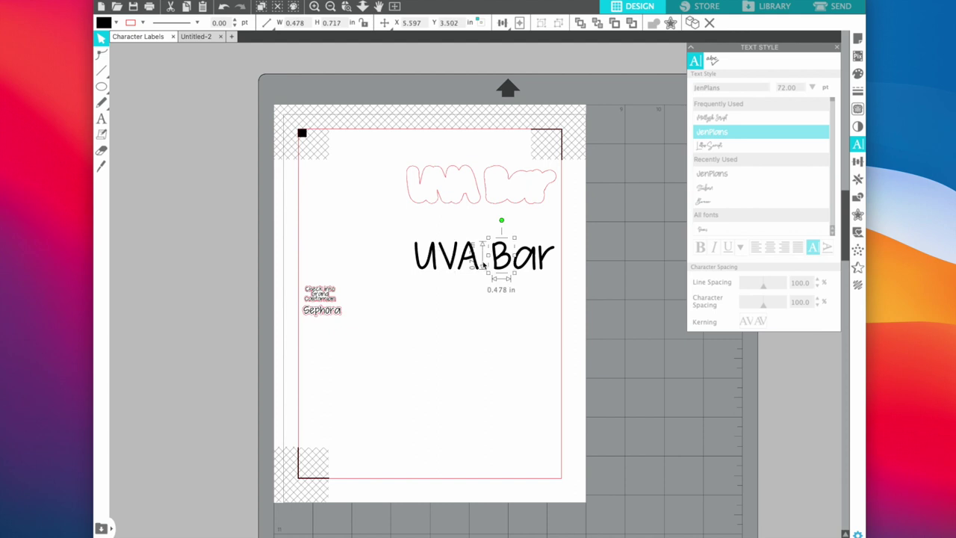
pyautogui.click(367, 217)
pyautogui.moveTo(397, 234); pyautogui.dragTo(478, 270)
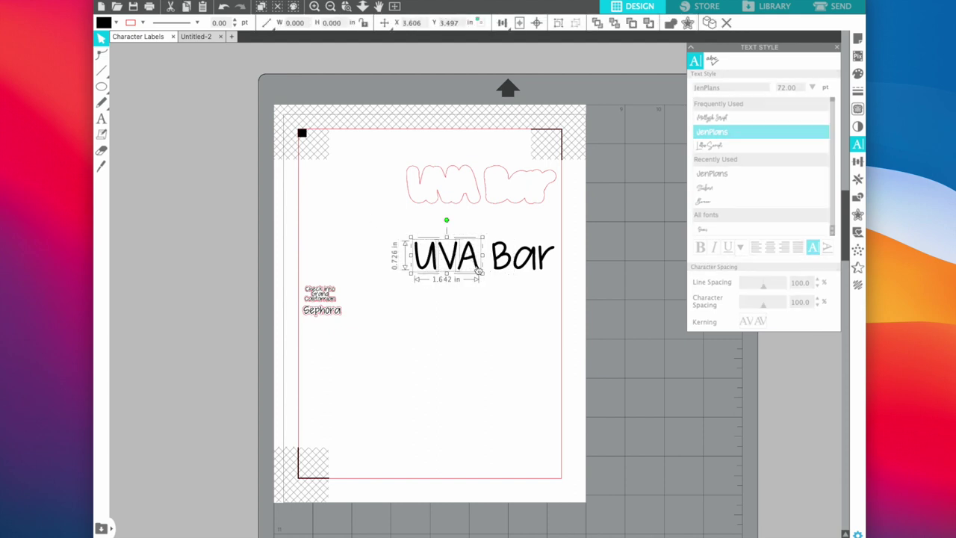
pyautogui.moveTo(475, 260); pyautogui.dragTo(482, 264)
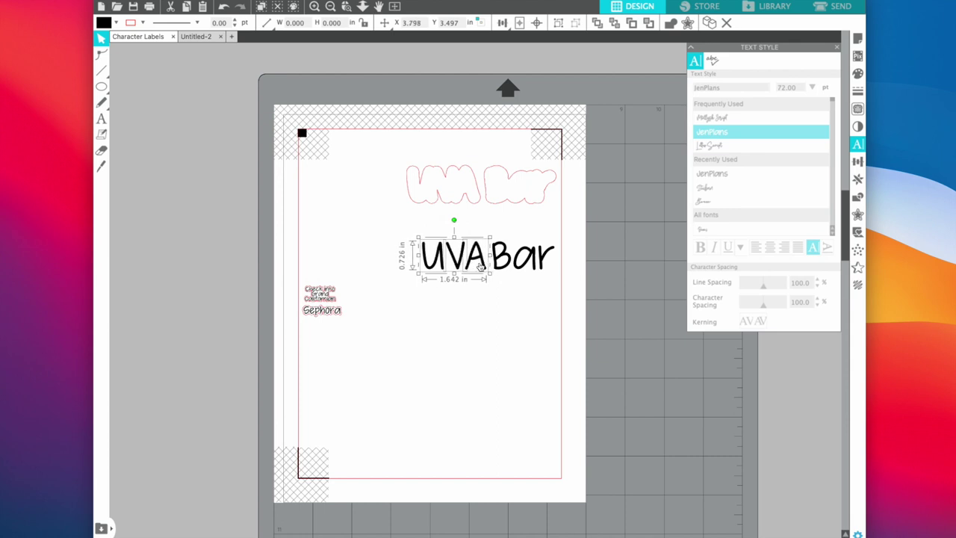
# Step: Group all the "UVA Bar" letters into one object
pyautogui.click(473, 323)
pyautogui.moveTo(377, 234); pyautogui.dragTo(553, 278)
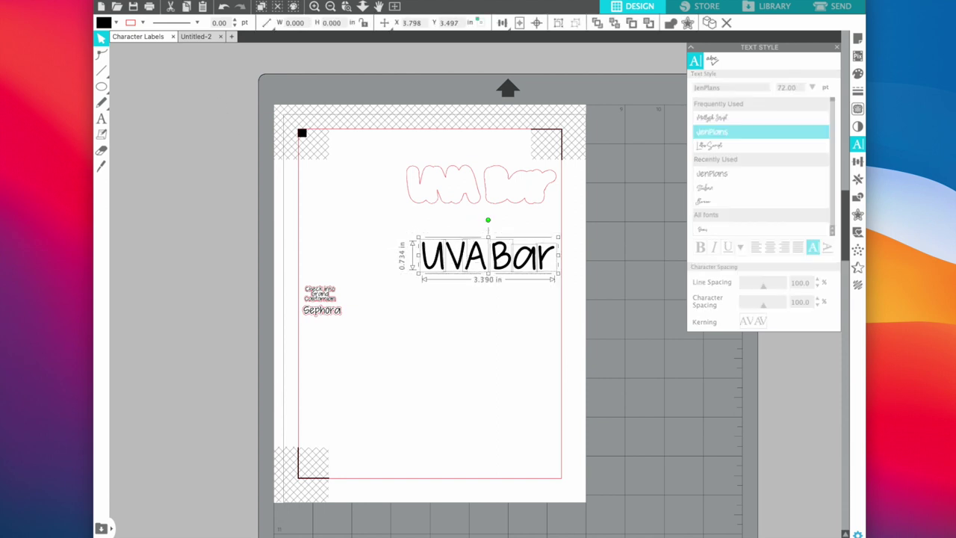
pyautogui.click(217, 1)
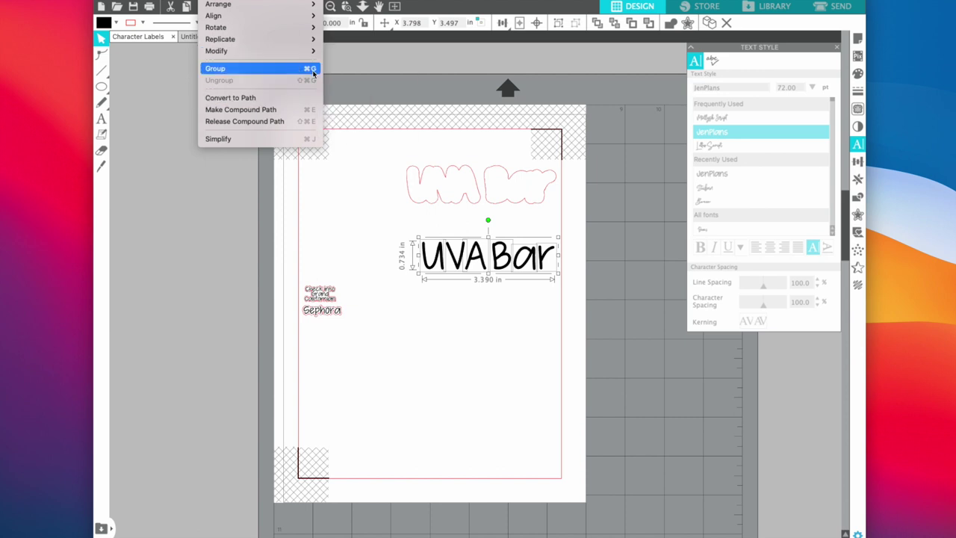
pyautogui.click(265, 68)
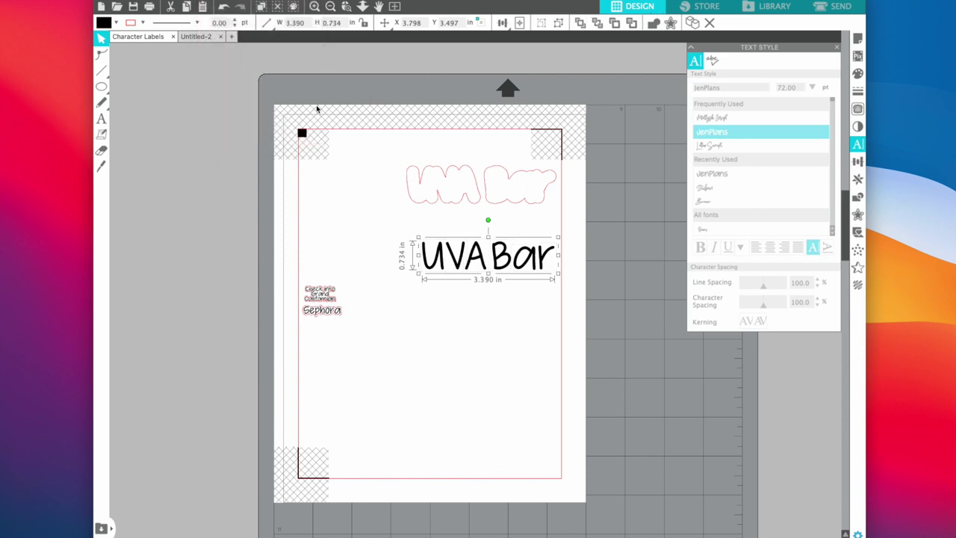
# Step: Delete the two old offset outlines of "UVA" and "Bar" above the text
pyautogui.click(475, 302)
pyautogui.click(467, 196)
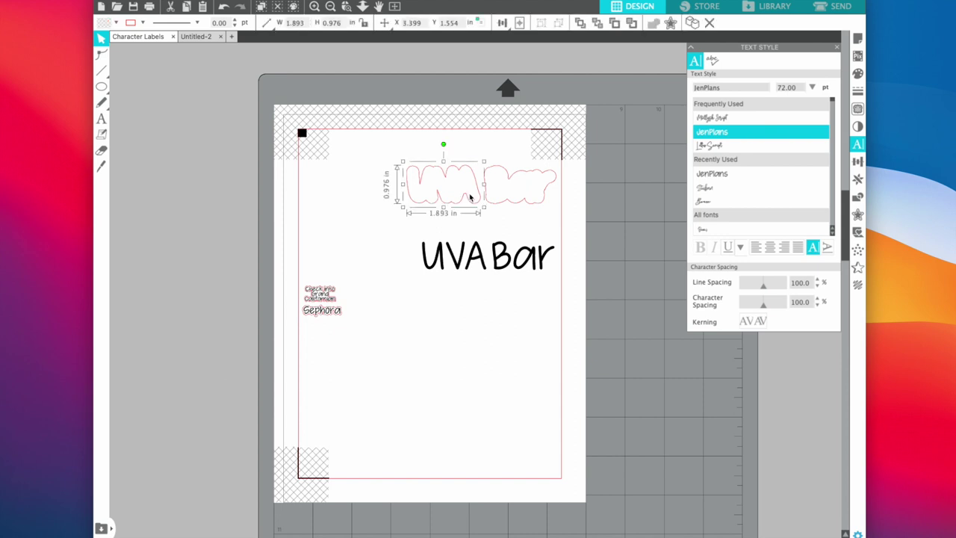
pyautogui.press('Delete')
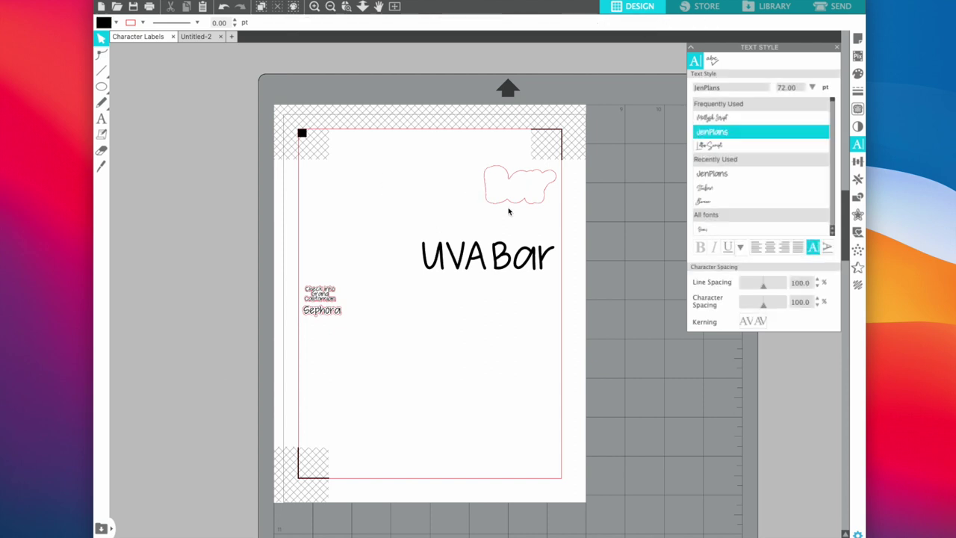
pyautogui.click(519, 196)
pyautogui.press('Delete')
# Step: Create a 0.125 in rounded offset around the grouped "UVA Bar" letters
pyautogui.click(504, 273)
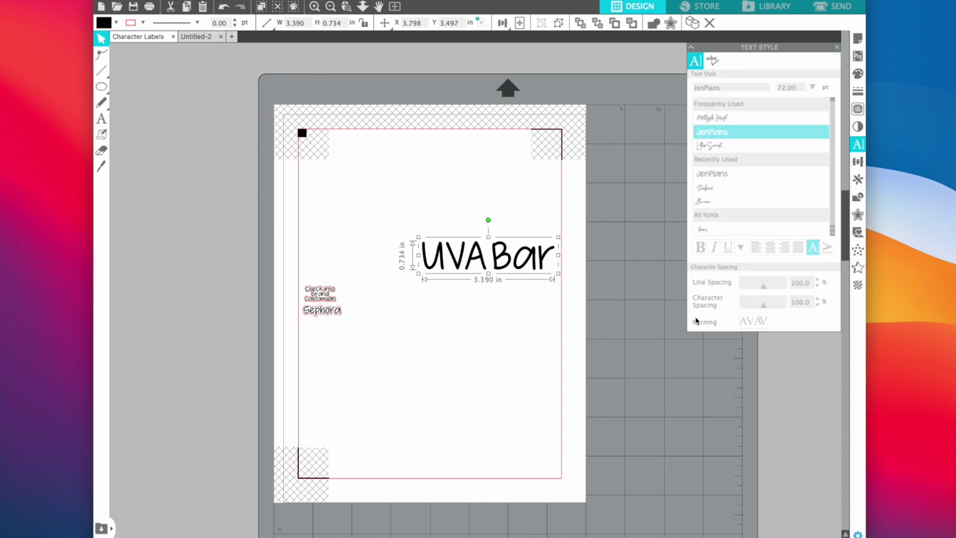
pyautogui.click(857, 216)
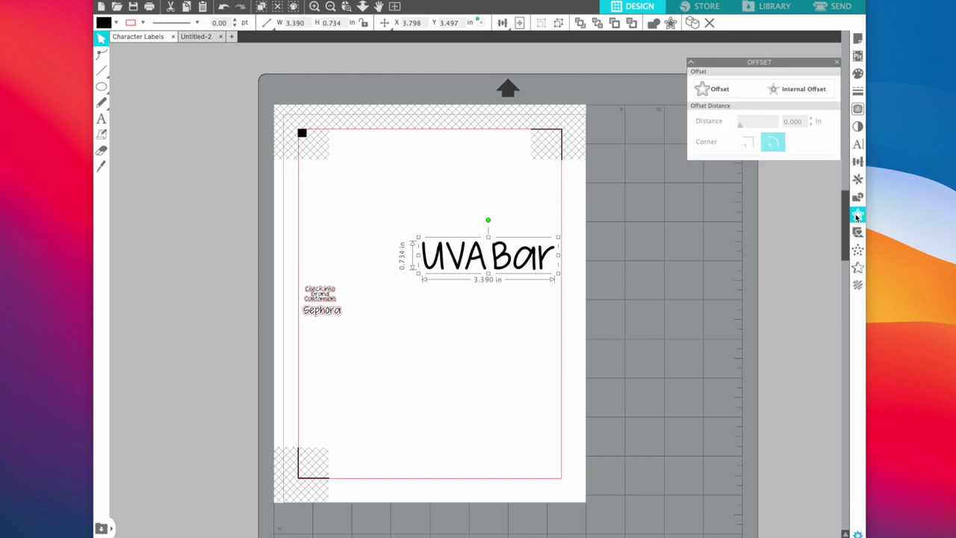
pyautogui.click(718, 78)
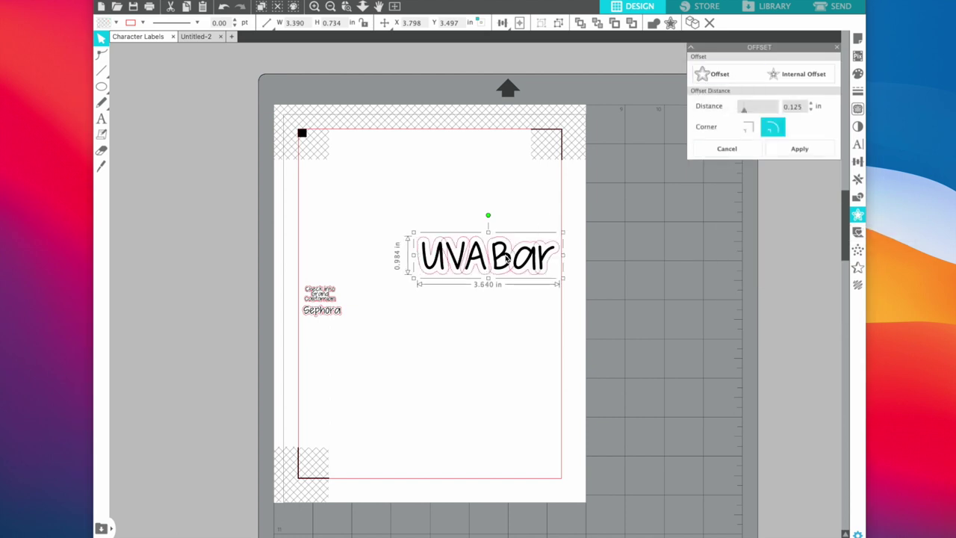
pyautogui.click(500, 315)
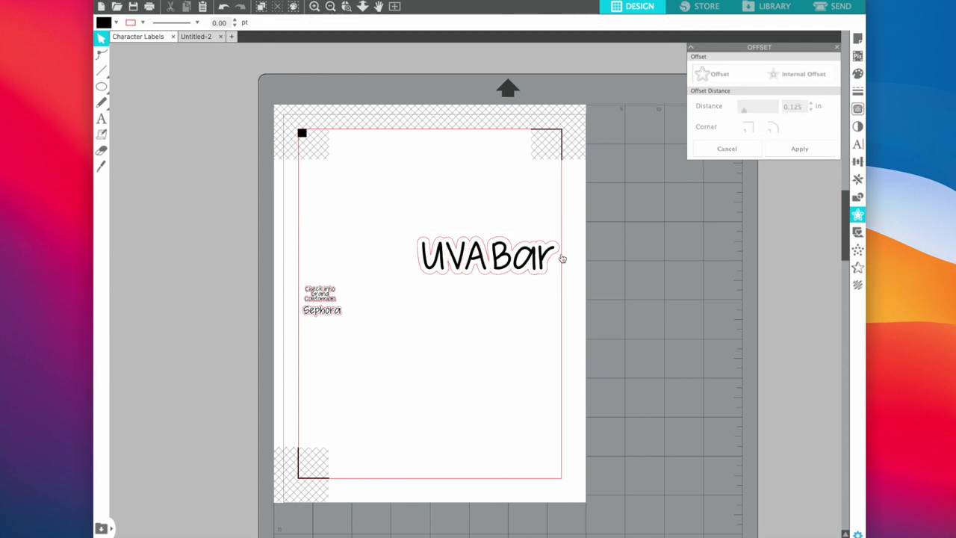
# Step: Group the "UVA Bar" letters with their new offset outline
pyautogui.moveTo(398, 226); pyautogui.dragTo(565, 284)
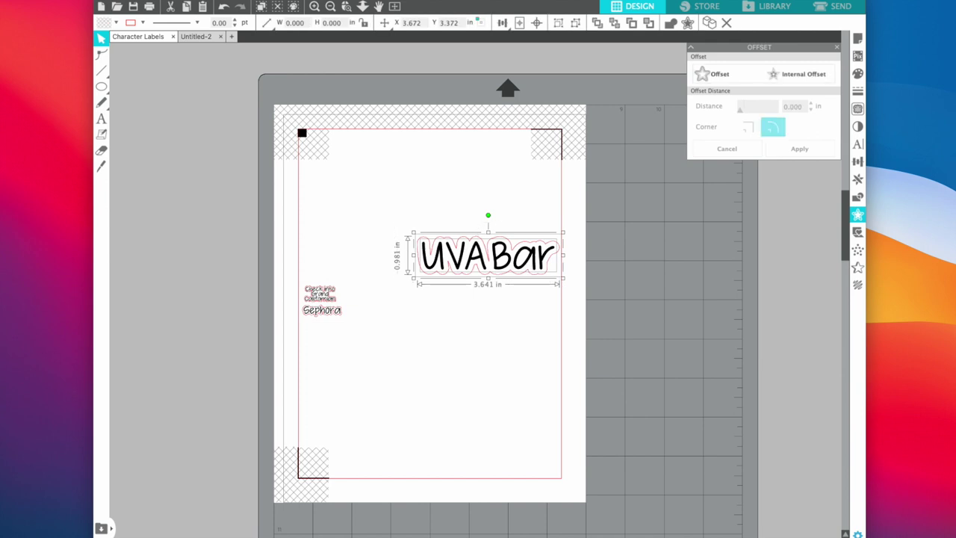
pyautogui.click(214, 1)
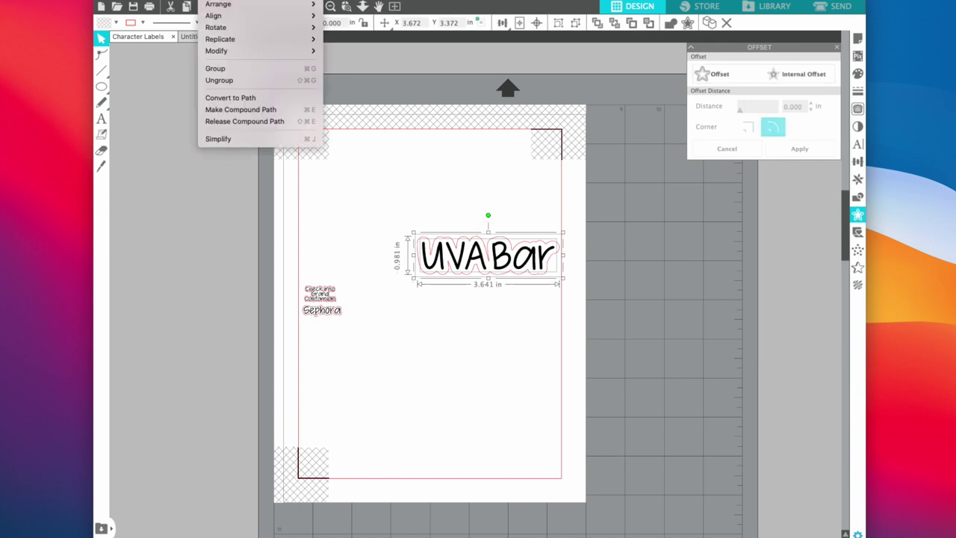
pyautogui.click(245, 68)
pyautogui.click(296, 326)
pyautogui.moveTo(292, 306); pyautogui.dragTo(347, 318)
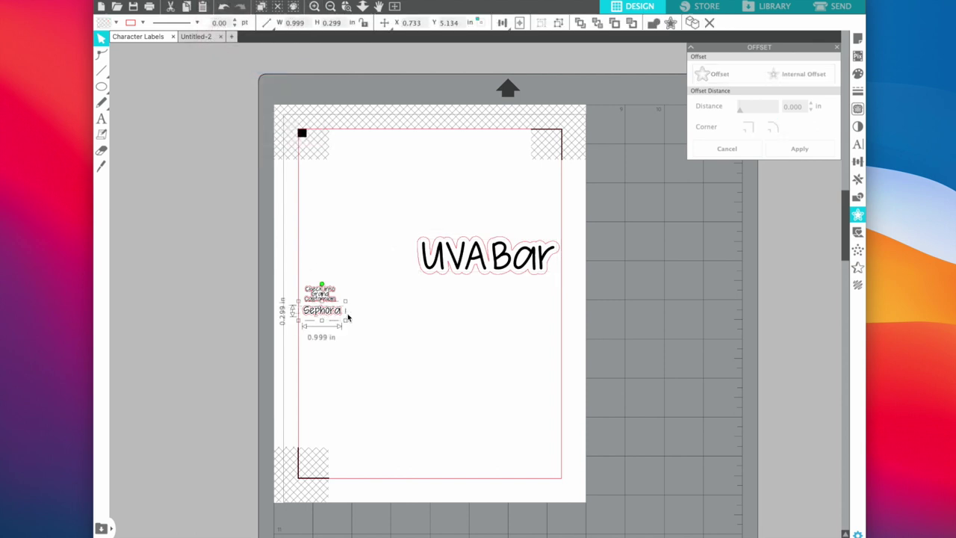
pyautogui.click(214, 1)
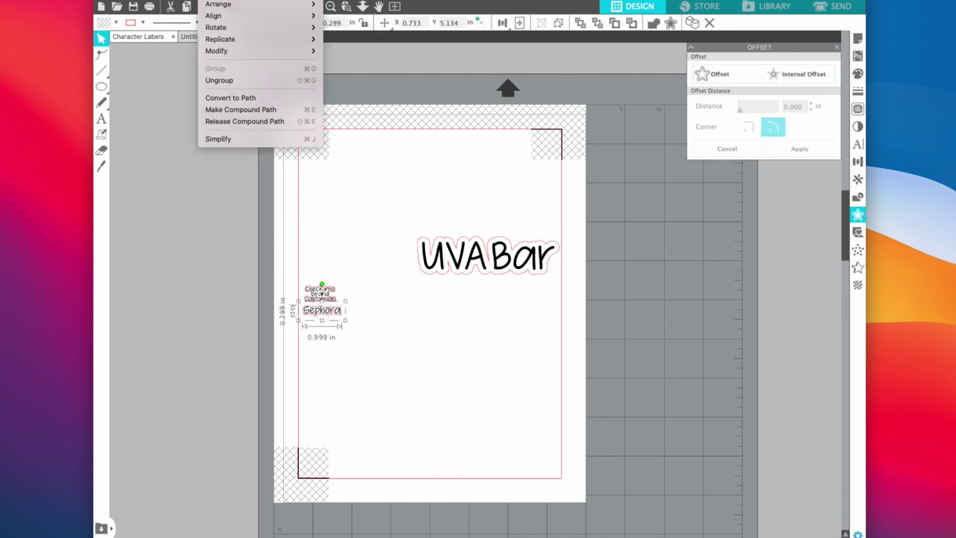
pyautogui.click(449, 254)
# Step: Scale the "UVA Bar" label down to about 1 in wide and place it directly below the "Sephora" label
pyautogui.click(448, 254)
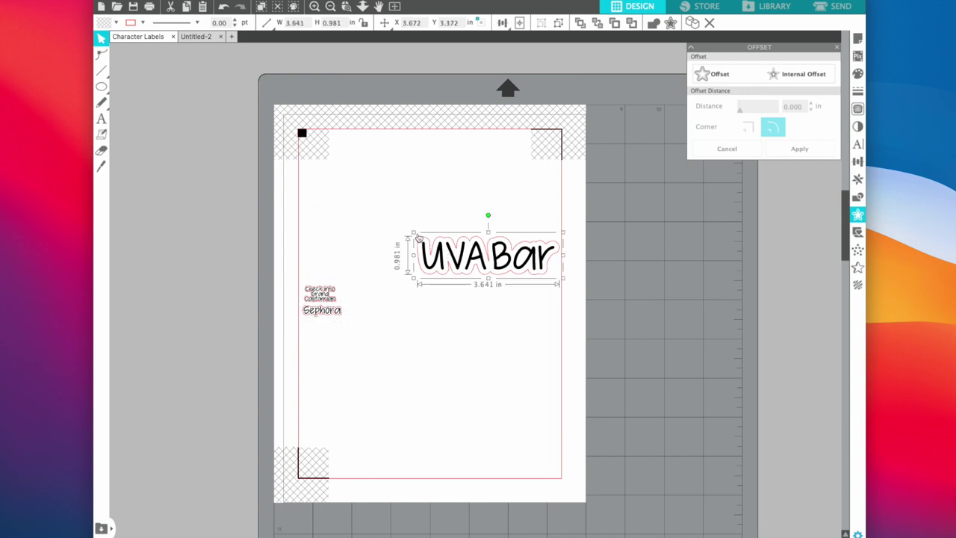
pyautogui.moveTo(417, 236); pyautogui.dragTo(520, 262)
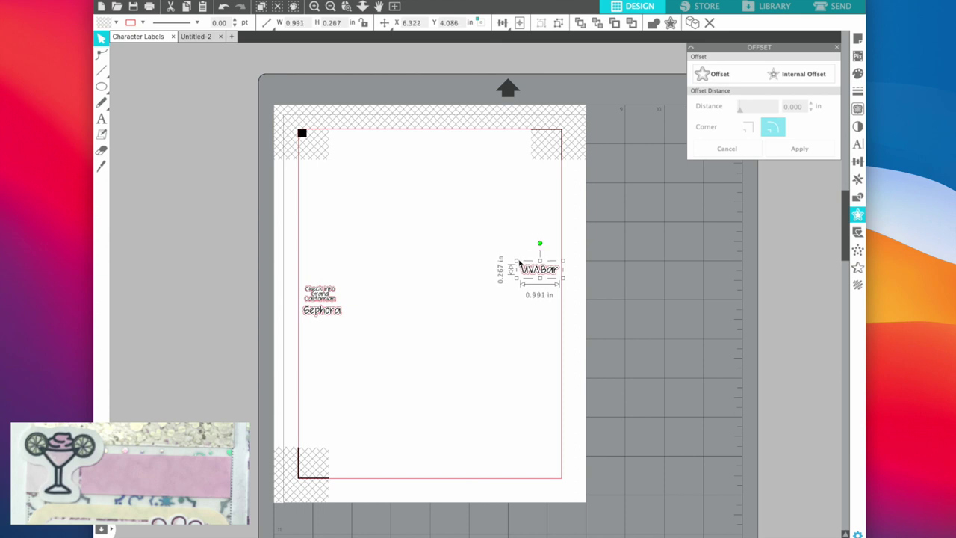
pyautogui.moveTo(516, 263); pyautogui.dragTo(326, 330)
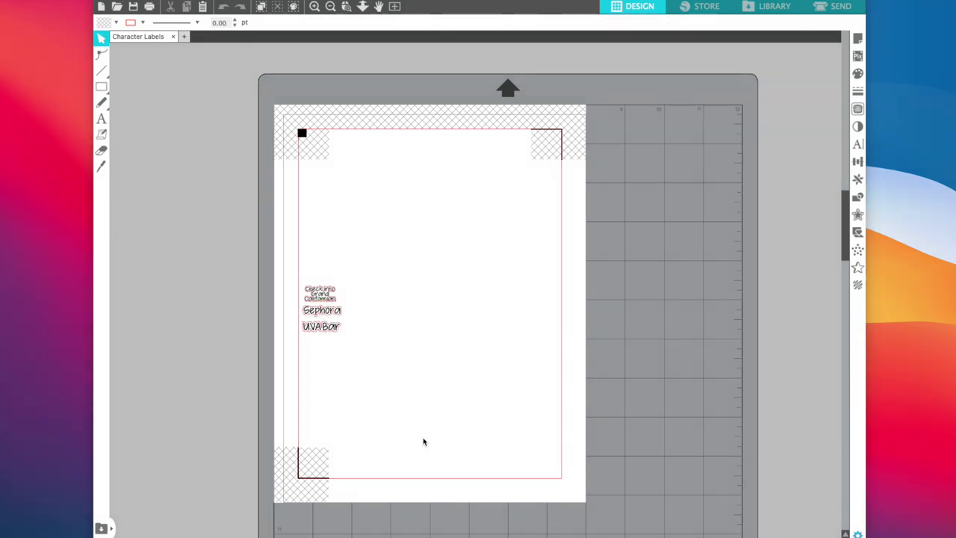
pyautogui.click(101, 118)
pyautogui.click(329, 213)
pyautogui.click(858, 144)
pyautogui.scroll(5, 731, 215)
pyautogui.click(728, 224)
pyautogui.click(857, 73)
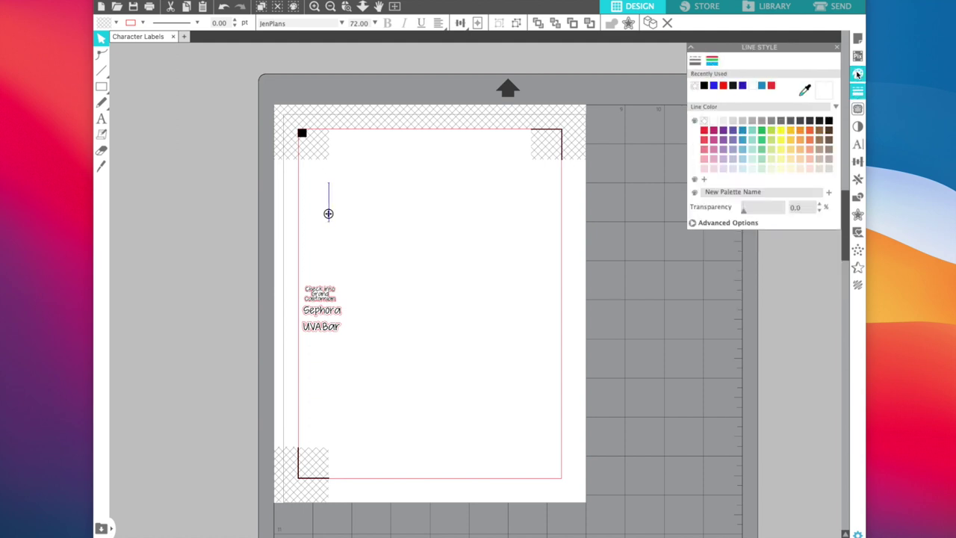
pyautogui.click(858, 73)
# Step: Add the text "Splitsville" near the upper part of the page and set its font to JenPlans
pyautogui.click(372, 181)
pyautogui.write('Splits')
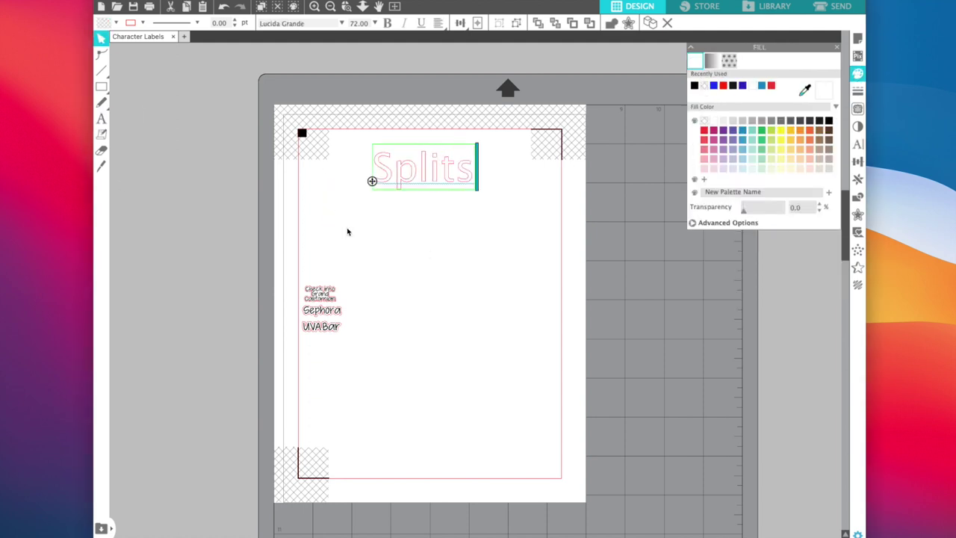
pyautogui.write('ville')
pyautogui.click(858, 144)
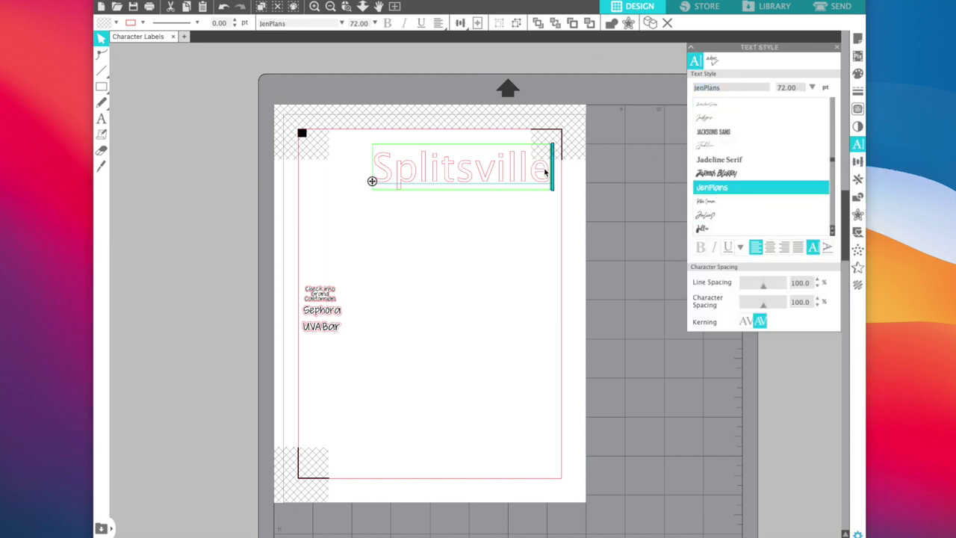
pyautogui.press('super+a')
pyautogui.write('just')
# Step: Give the "Splitsville" text a transparent line colour and a black fill
pyautogui.click(858, 90)
pyautogui.click(704, 86)
pyautogui.click(857, 73)
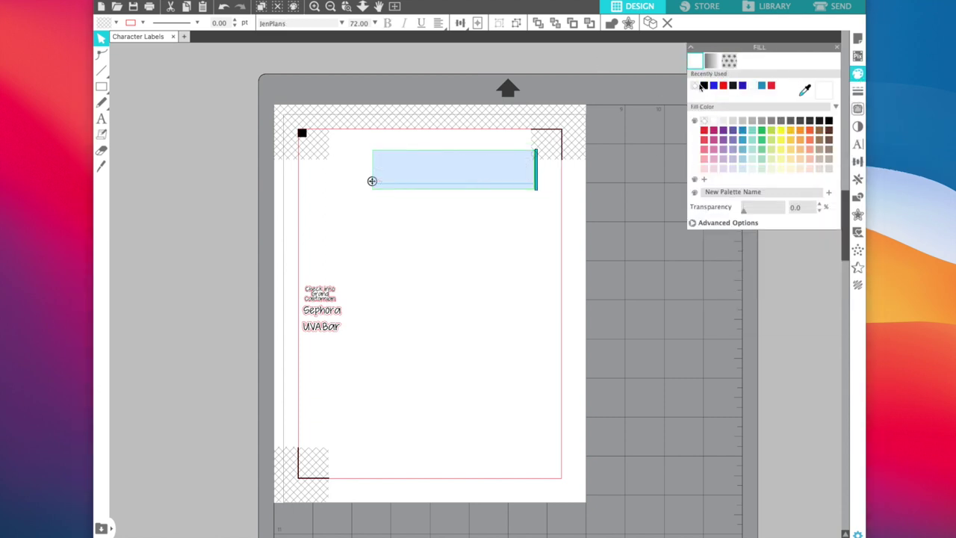
pyautogui.click(694, 85)
# Step: Create an offset around the "Splitsville" text and move the outline to the empty area below it
pyautogui.click(857, 216)
pyautogui.click(508, 168)
pyautogui.click(716, 74)
pyautogui.moveTo(446, 191); pyautogui.dragTo(452, 265)
pyautogui.click(336, 224)
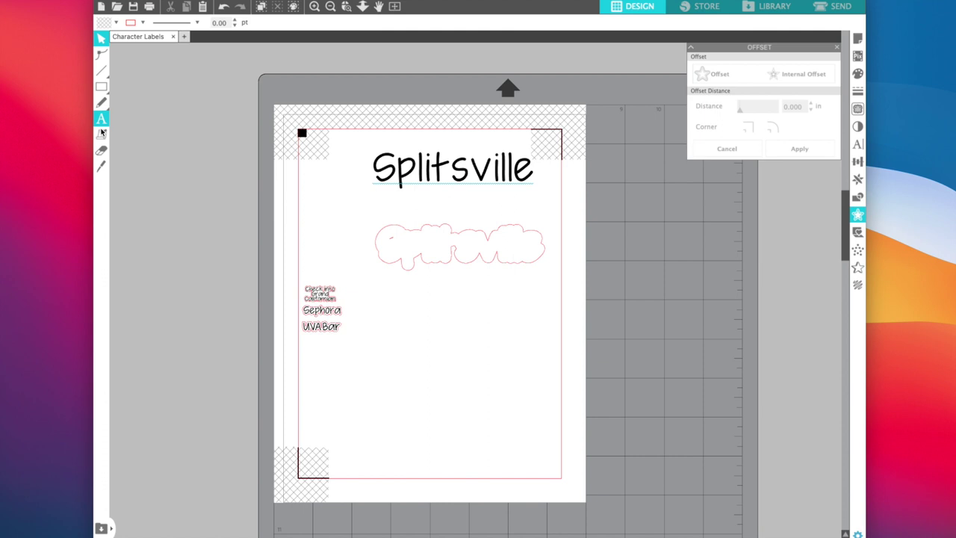
# Step: Erase the stray inner pieces of the "Splitsville" outline and move the text inside it
pyautogui.click(101, 150)
pyautogui.click(102, 38)
pyautogui.moveTo(452, 168); pyautogui.dragTo(459, 242)
# Step: Scale the "Splitsville" text and outline together to about 1 in wide and place them directly below the "UVA Bar" label
pyautogui.moveTo(359, 210); pyautogui.dragTo(572, 298)
pyautogui.moveTo(548, 220)
pyautogui.mouseDown()
pyautogui.moveTo(419, 256)
pyautogui.moveTo(333, 345)
pyautogui.mouseUp()
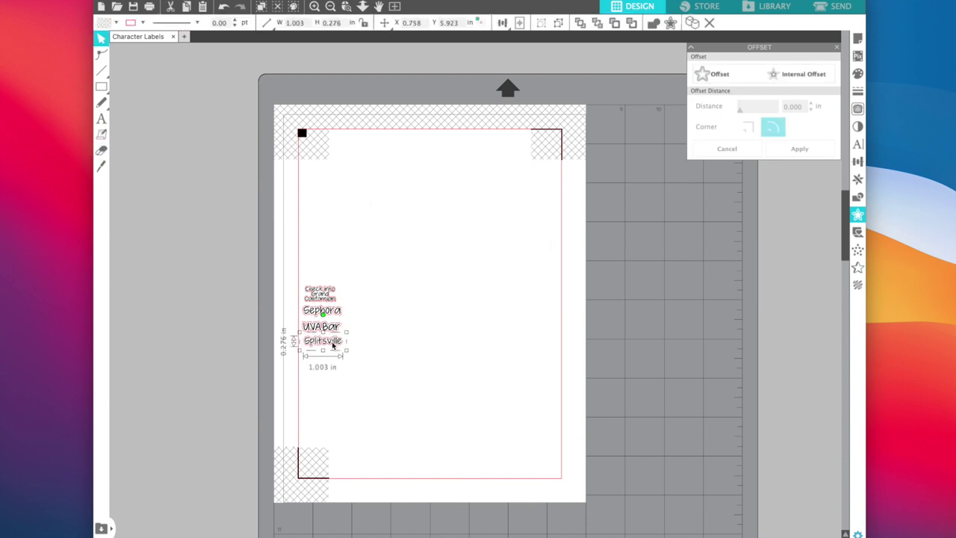
# Step: Set the font to JenPlans and the fill to black for new text
pyautogui.click(102, 119)
pyautogui.click(402, 189)
pyautogui.click(101, 39)
pyautogui.click(858, 144)
pyautogui.scroll(-1, 704, 182)
pyautogui.click(858, 73)
pyautogui.click(695, 85)
# Step: Add the two-line text "Slept like" / "crap" near the upper part of the page
pyautogui.click(102, 119)
pyautogui.click(369, 190)
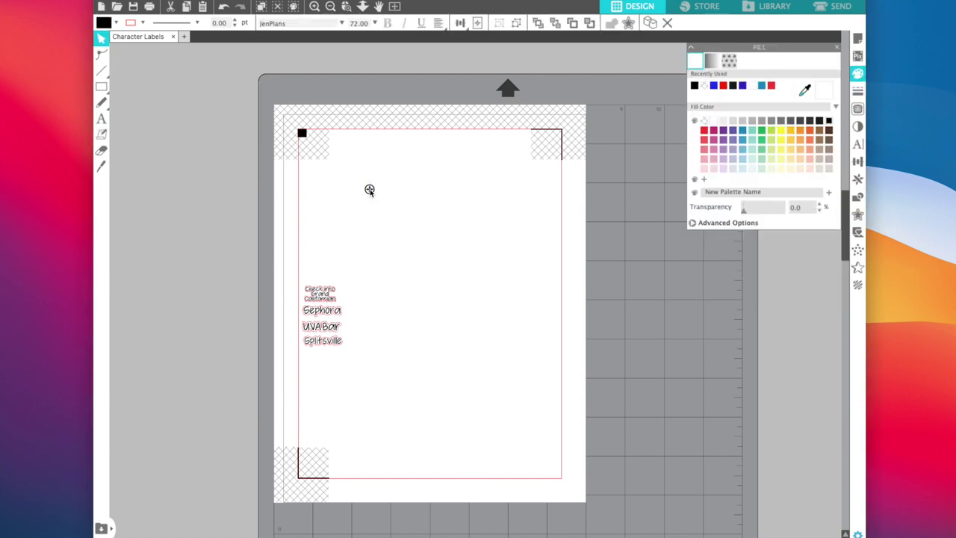
pyautogui.write('Slept like')
pyautogui.press('Return')
pyautogui.write('crap')
# Step: Centre the "Slept like crap" text and set its line spacing to 70%
pyautogui.click(857, 144)
pyautogui.click(769, 247)
pyautogui.click(816, 287)
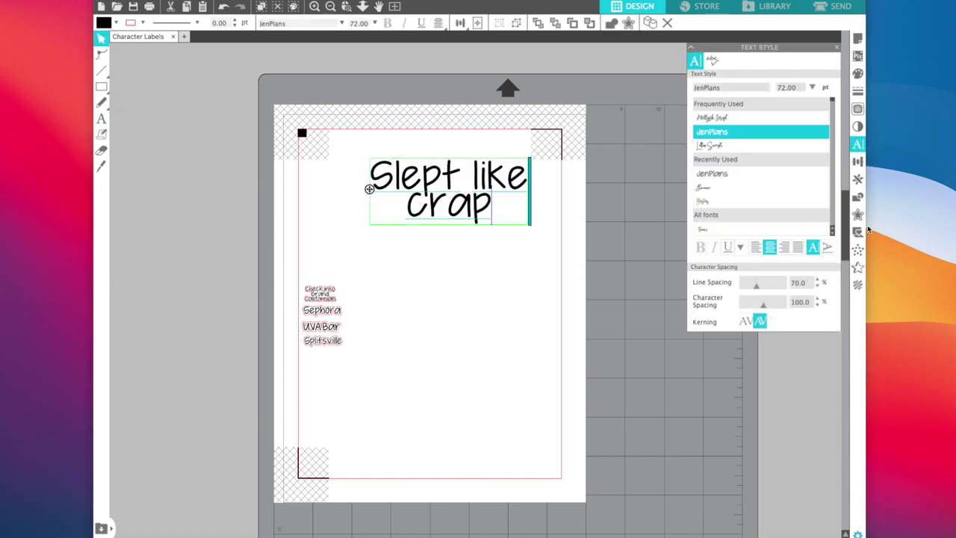
# Step: Create an offset around the "Slept like crap" text
pyautogui.click(858, 214)
pyautogui.click(719, 74)
pyautogui.click(465, 280)
# Step: Erase the stray inner pieces of the "Slept like crap" offset outline
pyautogui.click(102, 151)
pyautogui.moveTo(441, 176)
pyautogui.mouseDown()
pyautogui.moveTo(463, 283)
pyautogui.moveTo(439, 176)
pyautogui.mouseUp()
pyautogui.click(428, 195)
pyautogui.click(504, 178)
# Step: Place the scaled-down "Slept like crap" label directly below the "Splitsville" label
pyautogui.click(101, 39)
pyautogui.click(439, 176)
pyautogui.moveTo(519, 242); pyautogui.dragTo(323, 359)
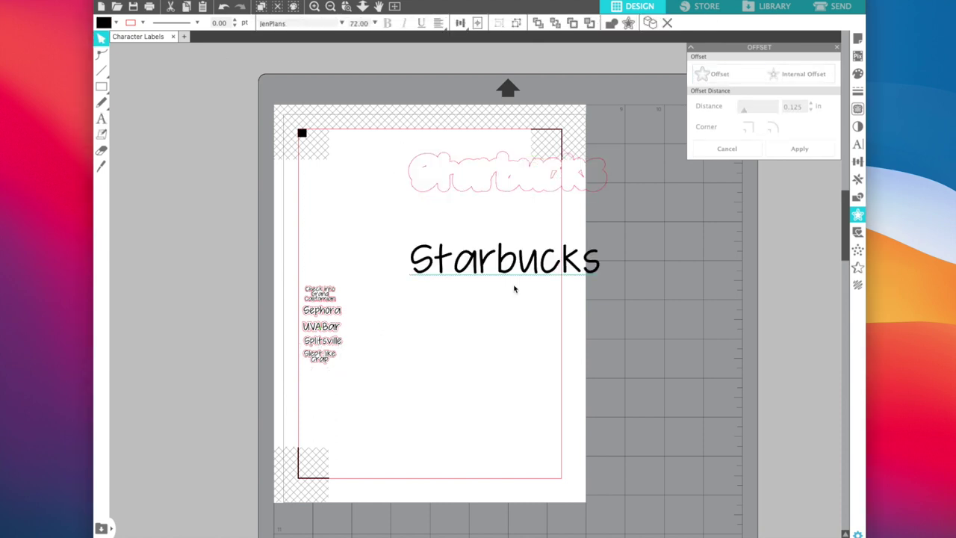
# Step: Erase the stray inner pieces of the "Starbucks" offset outline
pyautogui.click(102, 119)
pyautogui.click(101, 150)
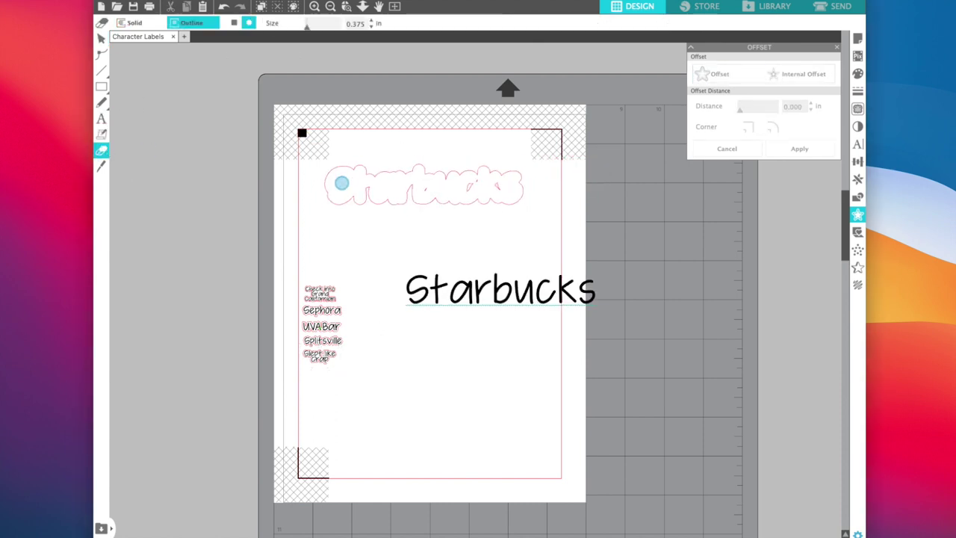
pyautogui.moveTo(467, 187); pyautogui.dragTo(496, 186)
# Step: Reunite the "Starbucks" text with its outline and place the scaled-down label directly below "Slept like crap"
pyautogui.click(101, 39)
pyautogui.moveTo(500, 290); pyautogui.dragTo(423, 185)
pyautogui.keyDown('shift'); pyautogui.click(521, 179); pyautogui.keyUp('shift')
pyautogui.moveTo(528, 161)
pyautogui.mouseDown()
pyautogui.moveTo(364, 196)
pyautogui.moveTo(345, 372)
pyautogui.moveTo(345, 364)
pyautogui.mouseUp()
# Step: Add the two-line text "Soarin' Around / the World", centred and with reduced line spacing
pyautogui.press('t')
pyautogui.click(348, 186)
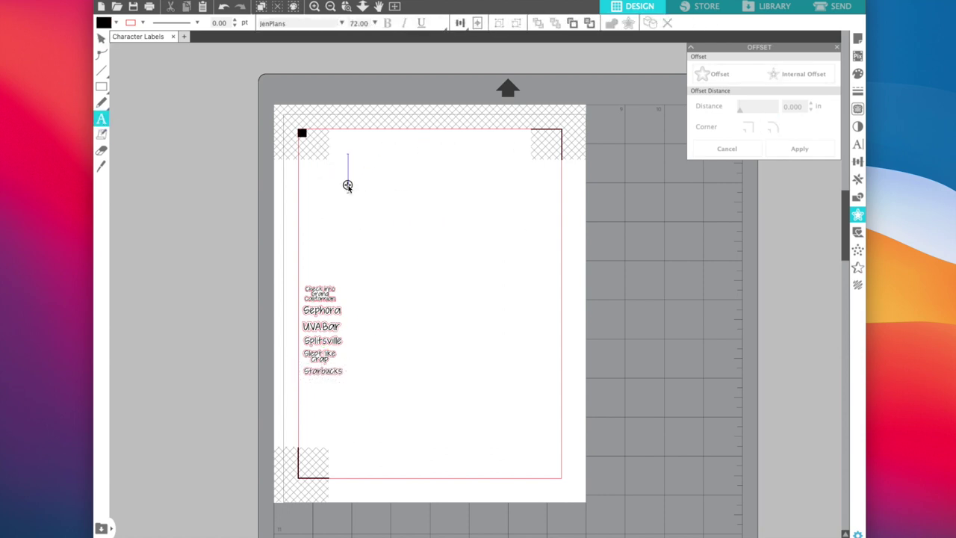
pyautogui.write('Soarin')
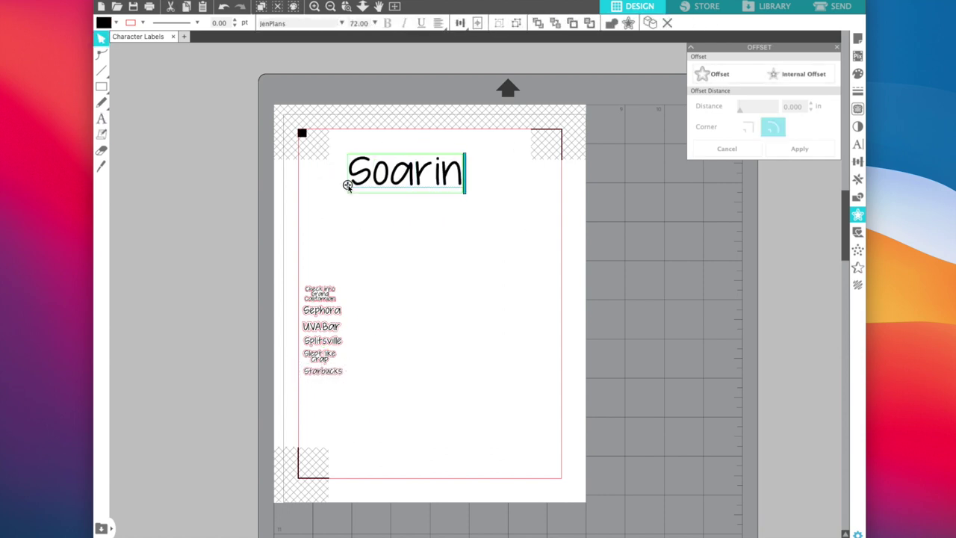
pyautogui.write("' Around")
pyautogui.press('Return')
pyautogui.write('the World')
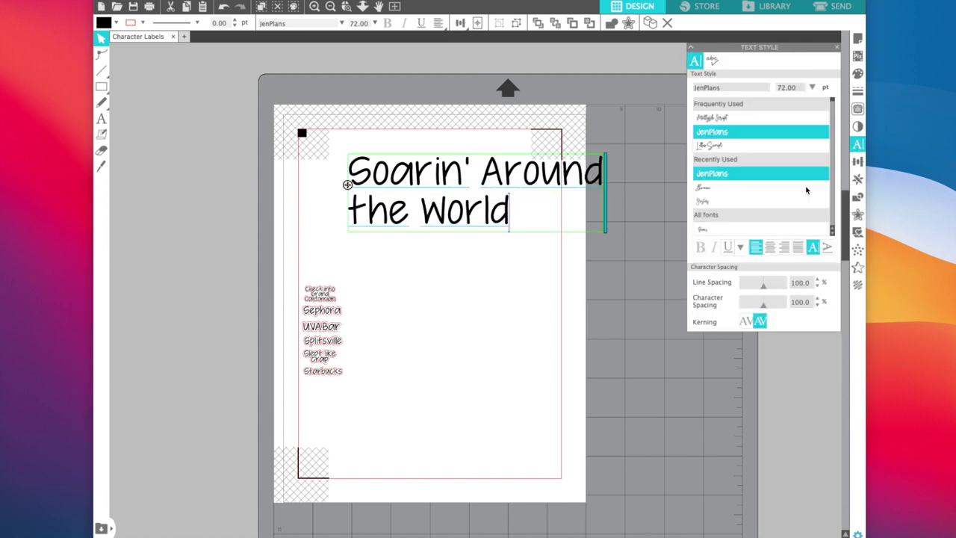
pyautogui.click(770, 248)
pyautogui.click(818, 286)
pyautogui.click(858, 214)
pyautogui.click(719, 73)
pyautogui.moveTo(542, 222)
pyautogui.mouseDown()
pyautogui.moveTo(551, 284)
pyautogui.moveTo(541, 230)
pyautogui.mouseUp()
pyautogui.click(534, 332)
pyautogui.moveTo(486, 196)
pyautogui.mouseDown()
pyautogui.moveTo(553, 308)
pyautogui.moveTo(531, 173)
pyautogui.mouseUp()
pyautogui.click(480, 190)
pyautogui.press('Delete')
pyautogui.click(463, 189)
pyautogui.press('Delete')
# Step: Create an offset around the "Soarin' Around the World" text and erase the outline's stray inner pieces
pyautogui.click(541, 299)
pyautogui.click(720, 74)
pyautogui.click(799, 148)
pyautogui.click(101, 150)
pyautogui.moveTo(494, 305); pyautogui.dragTo(476, 309)
pyautogui.moveTo(581, 295); pyautogui.dragTo(568, 305)
# Step: Reunite the "Soarin' Around the World" text with its outline and place the scaled-down label below "Starbucks"
pyautogui.click(101, 38)
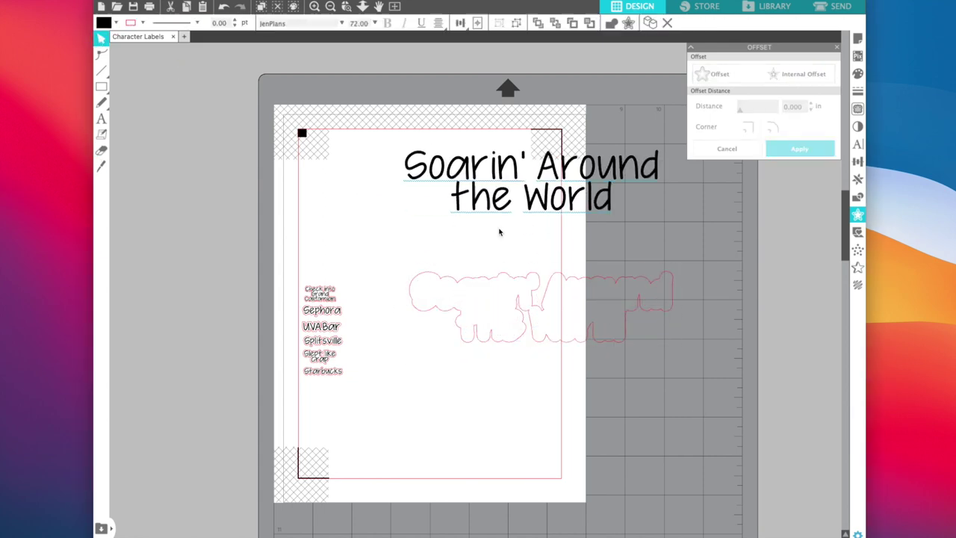
pyautogui.press('super+shift+z')
pyautogui.moveTo(676, 263); pyautogui.dragTo(333, 390)
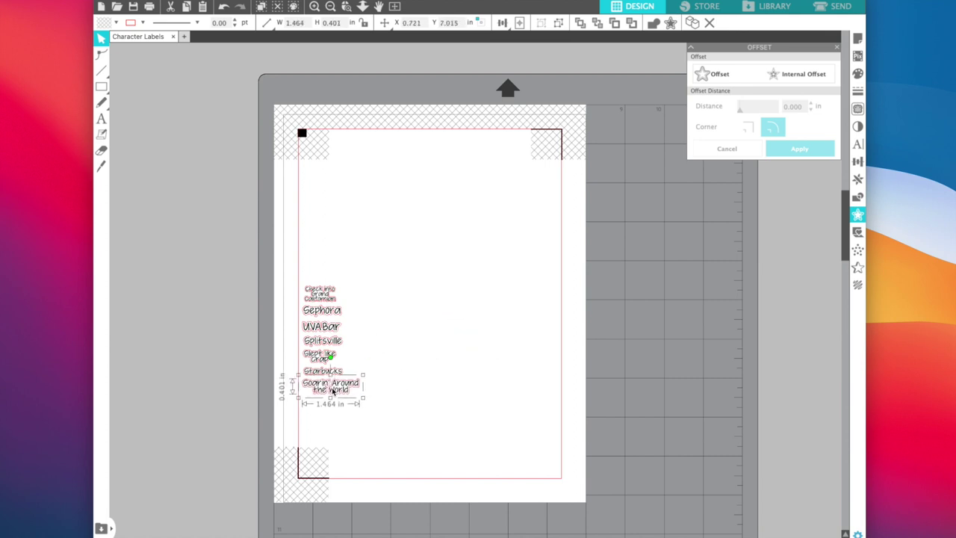
# Step: Add the two-line text "Toy Story / Midway Mania!" in the empty upper part of the page
pyautogui.press('t')
pyautogui.click(417, 160)
pyautogui.write('Toy Story')
pyautogui.press('Return')
pyautogui.write('Midway Mania!')
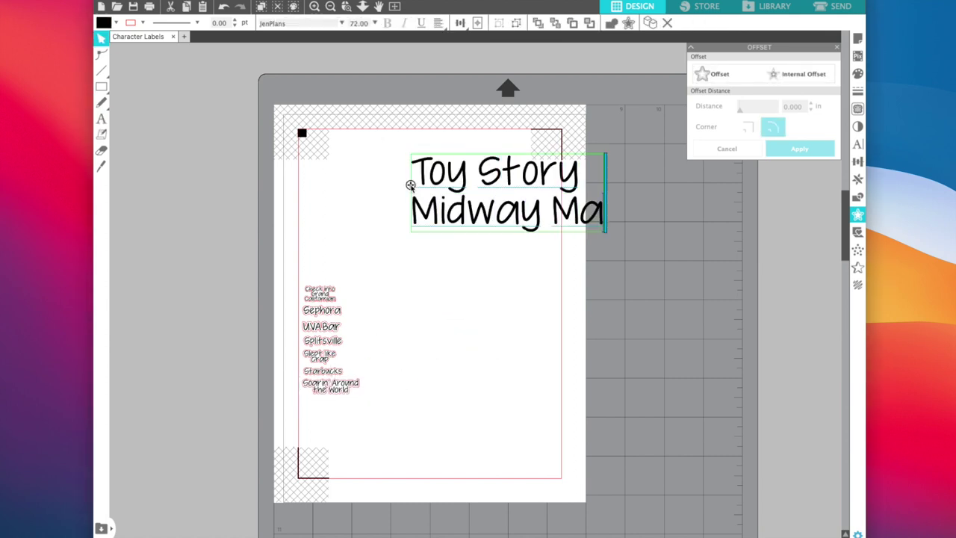
# Step: Centre the "Toy Story Midway Mania!" text and reduce its line spacing
pyautogui.click(858, 144)
pyautogui.click(768, 247)
pyautogui.click(818, 287)
# Step: Create a 0.125 in offset around the "Toy Story Midway Mania!" text and move the text and outline apart
pyautogui.click(858, 215)
pyautogui.click(715, 74)
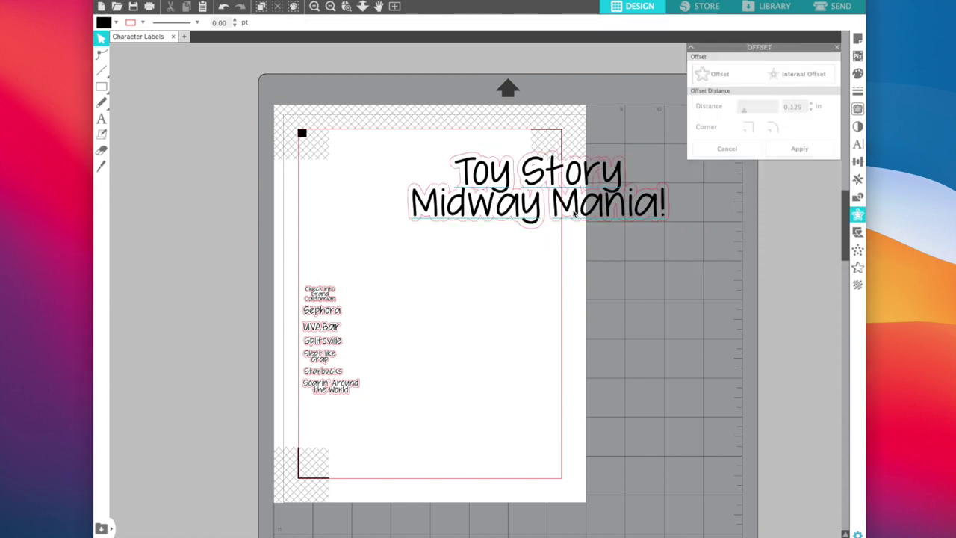
pyautogui.moveTo(500, 187); pyautogui.dragTo(501, 254)
pyautogui.moveTo(407, 196); pyautogui.dragTo(304, 188)
pyautogui.click(163, 164)
# Step: Erase the stray inner pieces of the "Toy Story Midway Mania!" offset outline
pyautogui.click(101, 150)
pyautogui.click(378, 183)
pyautogui.click(425, 184)
pyautogui.click(431, 160)
pyautogui.click(459, 182)
pyautogui.click(509, 186)
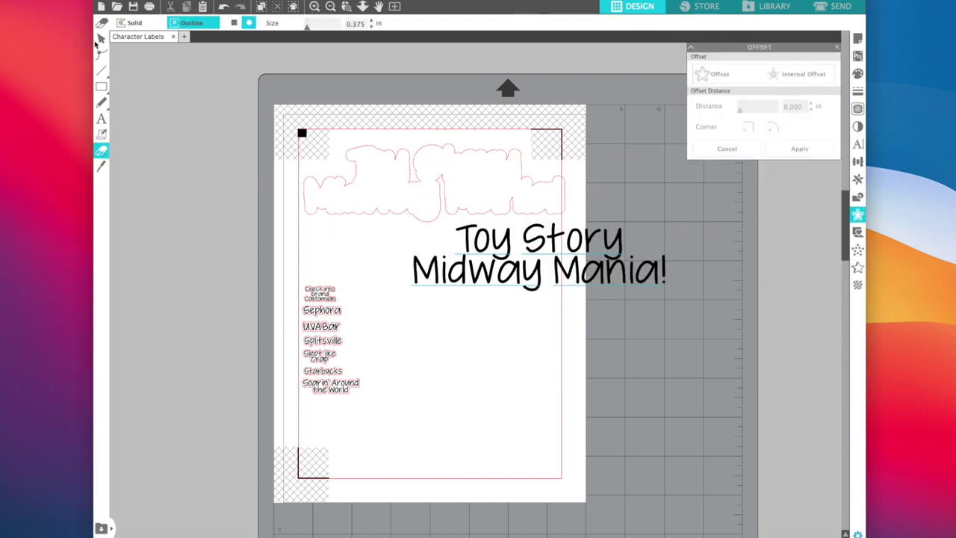
# Step: Move the "Toy Story Midway Mania!" text onto its outline and place the scaled-down label below "Soarin' Around the World"
pyautogui.click(101, 38)
pyautogui.moveTo(484, 243); pyautogui.dragTo(379, 171)
pyautogui.moveTo(566, 139); pyautogui.dragTo(324, 402)
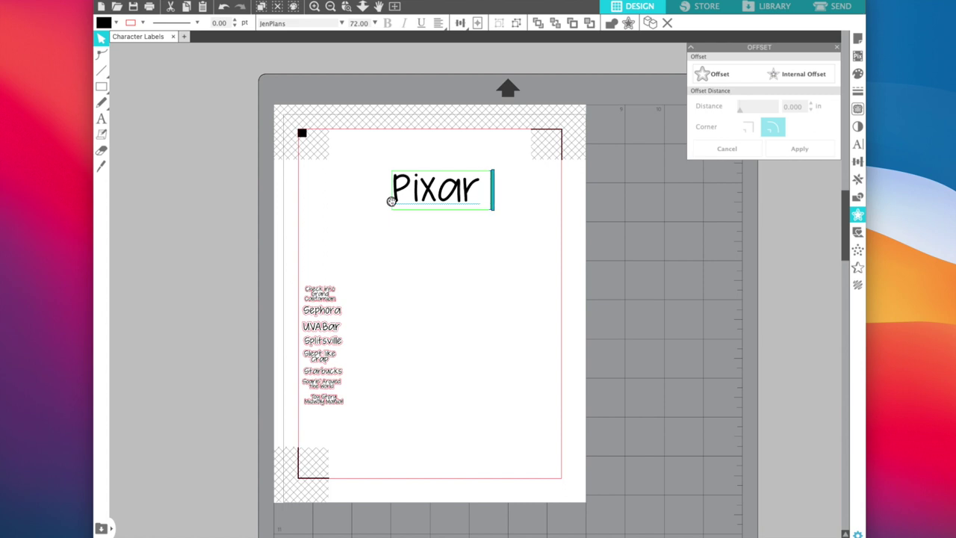
# Step: Add "Pal-A-Round" as the second line of the "Pixar" text and reduce the line spacing
pyautogui.press('Return')
pyautogui.write('Pal-A-Round')
pyautogui.click(857, 145)
pyautogui.click(818, 287)
pyautogui.click(818, 287)
# Step: Create an offset around the "Pixar Pal-A-Round" text and erase the outline's stray inner pieces
pyautogui.click(857, 215)
pyautogui.click(714, 74)
pyautogui.moveTo(476, 218); pyautogui.dragTo(486, 317)
pyautogui.click(102, 150)
pyautogui.moveTo(467, 196); pyautogui.dragTo(470, 215)
# Step: Move the "Pixar Pal-A-Round" text onto its outline and place the scaled-down label below "Toy Story Midway Mania!"
pyautogui.click(101, 38)
pyautogui.moveTo(487, 278); pyautogui.dragTo(486, 181)
pyautogui.click(538, 191)
pyautogui.moveTo(595, 164); pyautogui.dragTo(324, 415)
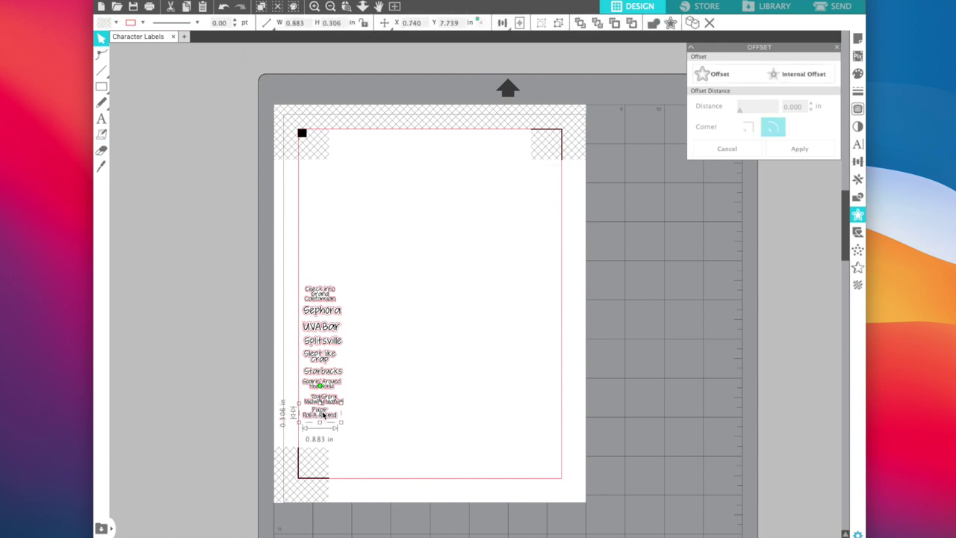
# Step: Add the single-line text "Lamplight Lounge" in the empty upper part of the page
pyautogui.click(101, 118)
pyautogui.click(357, 200)
pyautogui.write('Lamplight Lounge')
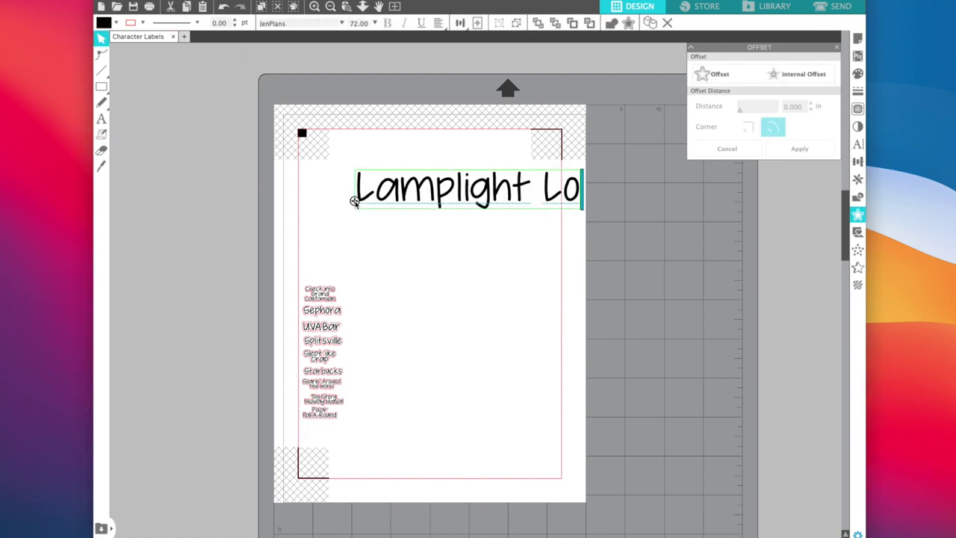
# Step: Create an offset around the "Lamplight Lounge" text and delete the outline's stray inner pieces
pyautogui.click(714, 74)
pyautogui.moveTo(568, 191); pyautogui.dragTo(571, 236)
pyautogui.click(568, 202)
pyautogui.press('Delete')
pyautogui.click(525, 204)
pyautogui.press('Delete')
# Step: Reunite "Lamplight Lounge" with its outline and place the label, scaled to about 1.03 in wide, below "Pixar Pal-A-Round"
pyautogui.click(523, 235)
pyautogui.click(213, 2)
pyautogui.click(213, 81)
pyautogui.moveTo(336, 187); pyautogui.dragTo(530, 236)
pyautogui.moveTo(307, 168); pyautogui.dragTo(658, 258)
pyautogui.click(714, 74)
pyautogui.moveTo(346, 189); pyautogui.dragTo(670, 276)
pyautogui.moveTo(678, 210); pyautogui.dragTo(336, 426)
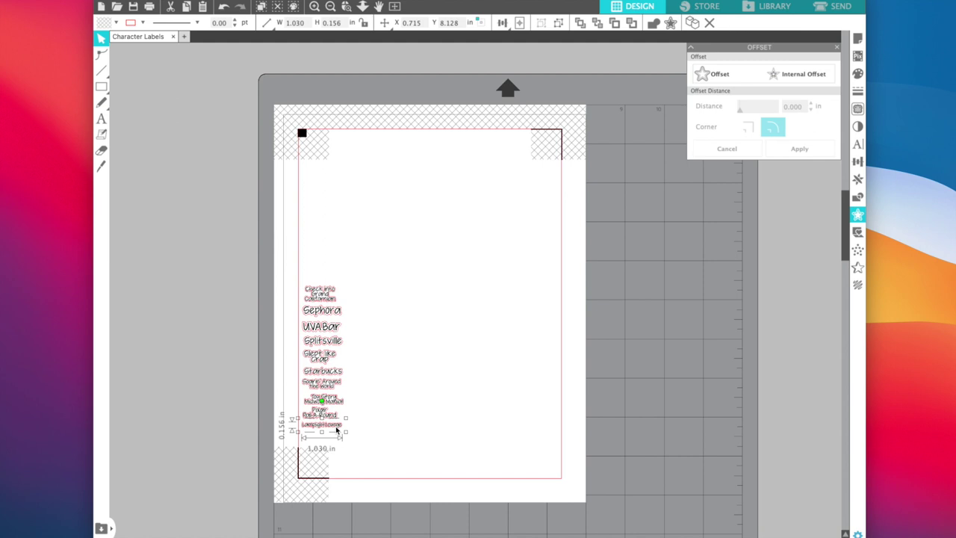
# Step: Add the two-line text "Snow White's / Enchanted Wishes" in the empty upper part of the page
pyautogui.press('t')
pyautogui.click(390, 177)
pyautogui.write("Snow White's")
pyautogui.press('Return')
pyautogui.write('Enchanted Wishes')
# Step: Centre the "Snow White's Enchanted Wishes" text, retype its apostrophe and reduce the line spacing
pyautogui.click(858, 144)
pyautogui.click(769, 248)
pyautogui.click(647, 164)
pyautogui.press('BackSpace')
pyautogui.write("'")
pyautogui.moveTo(763, 287); pyautogui.dragTo(757, 286)
# Step: Create an offset around the "Snow White's Enchanted Wishes" text and erase the outline's stray inner pieces
pyautogui.click(857, 214)
pyautogui.click(714, 74)
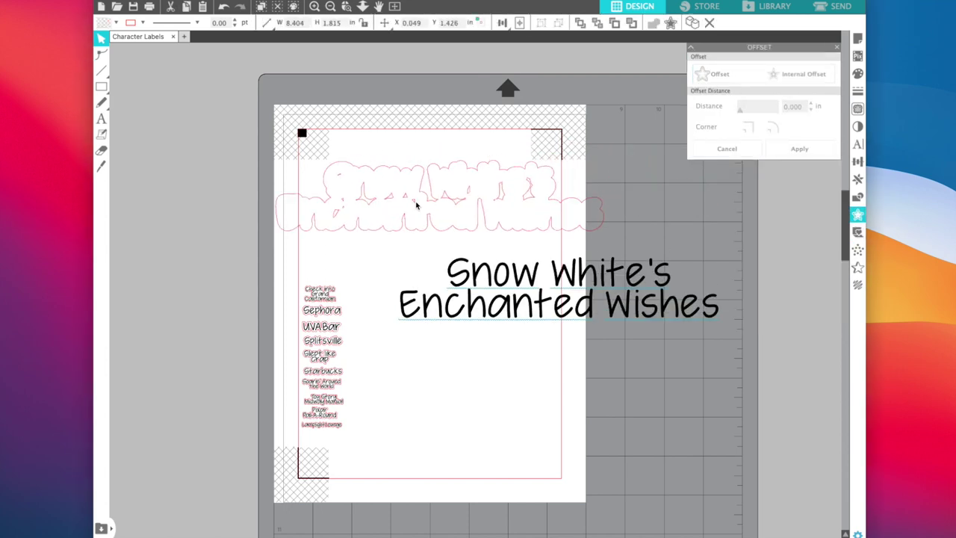
pyautogui.hotkey('shift', 'e')
pyautogui.moveTo(401, 194)
pyautogui.mouseDown()
pyautogui.moveTo(341, 175)
pyautogui.moveTo(529, 194)
pyautogui.moveTo(449, 192)
pyautogui.mouseUp()
# Step: Move "Snow White's Enchanted Wishes" onto its outline and place the label, scaled to about 1.02 in wide, below "Lamplight Lounge"
pyautogui.click(101, 38)
pyautogui.moveTo(541, 314); pyautogui.dragTo(422, 223)
pyautogui.moveTo(607, 243); pyautogui.dragTo(329, 440)
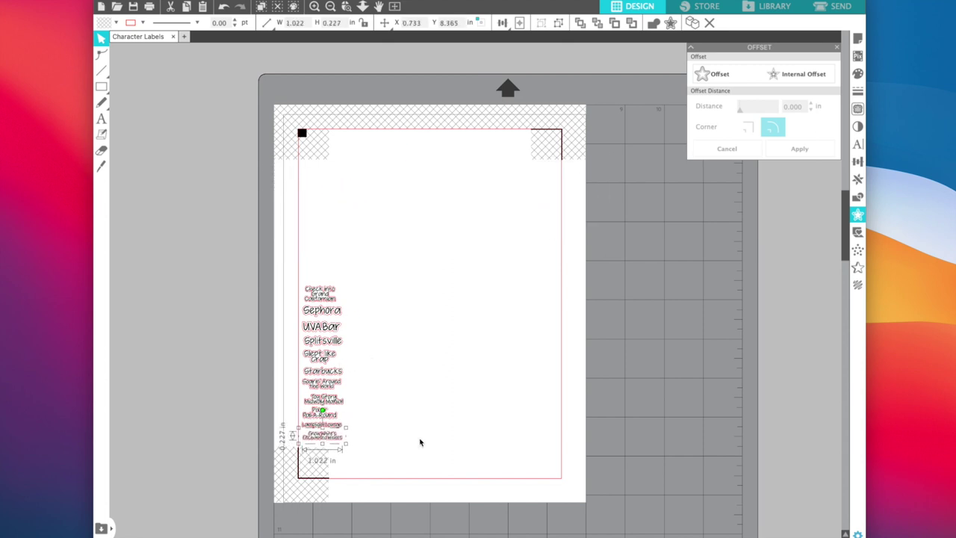
pyautogui.click(420, 442)
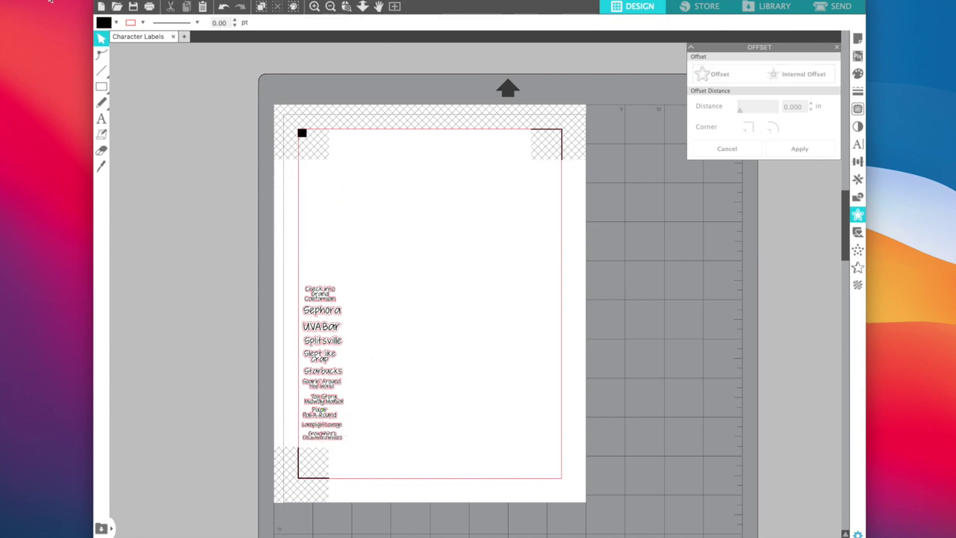
# Step: Add the two-line text "Space / Mountain" in the empty upper part of the page
pyautogui.press('t')
pyautogui.click(374, 186)
pyautogui.write('Space Mountain')
pyautogui.press('BackSpace')
pyautogui.press('BackSpace')
pyautogui.press('BackSpace')
pyautogui.write('ain')
# Step: Centre the "Space Mountain" text and reduce its line spacing
pyautogui.click(858, 144)
pyautogui.click(769, 247)
pyautogui.click(819, 288)
# Step: Create an offset around the "Space Mountain" text and erase the outline's stray inner pieces
pyautogui.click(857, 214)
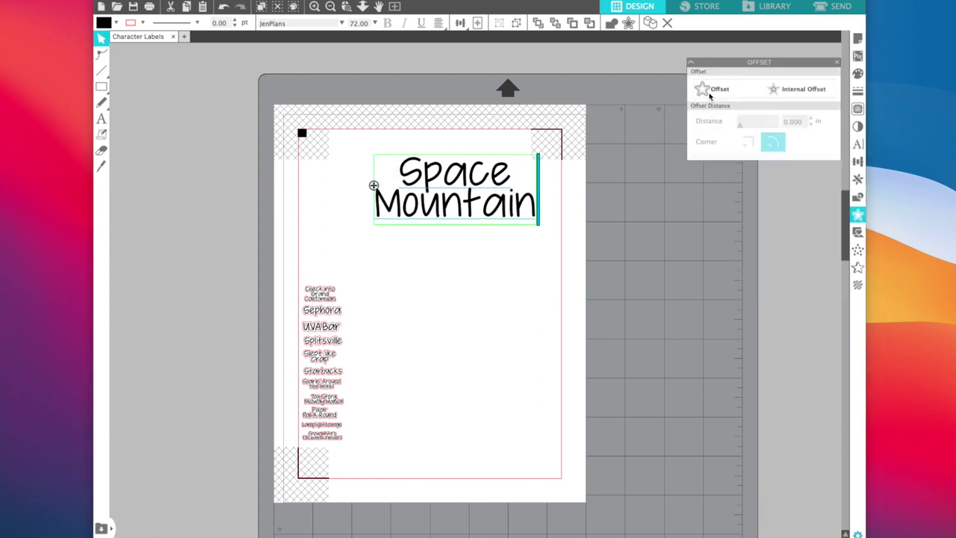
pyautogui.click(710, 91)
pyautogui.moveTo(440, 187); pyautogui.dragTo(454, 287)
pyautogui.click(101, 149)
pyautogui.moveTo(406, 192); pyautogui.dragTo(426, 181)
# Step: Group "Space Mountain" with its outline, scale it to about 1 in wide and start a second column beside "Check into Grand Californian"
pyautogui.click(101, 38)
pyautogui.moveTo(443, 283); pyautogui.dragTo(431, 181)
pyautogui.moveTo(361, 140); pyautogui.dragTo(551, 237)
pyautogui.press('super+g')
pyautogui.moveTo(544, 149); pyautogui.dragTo(393, 293)
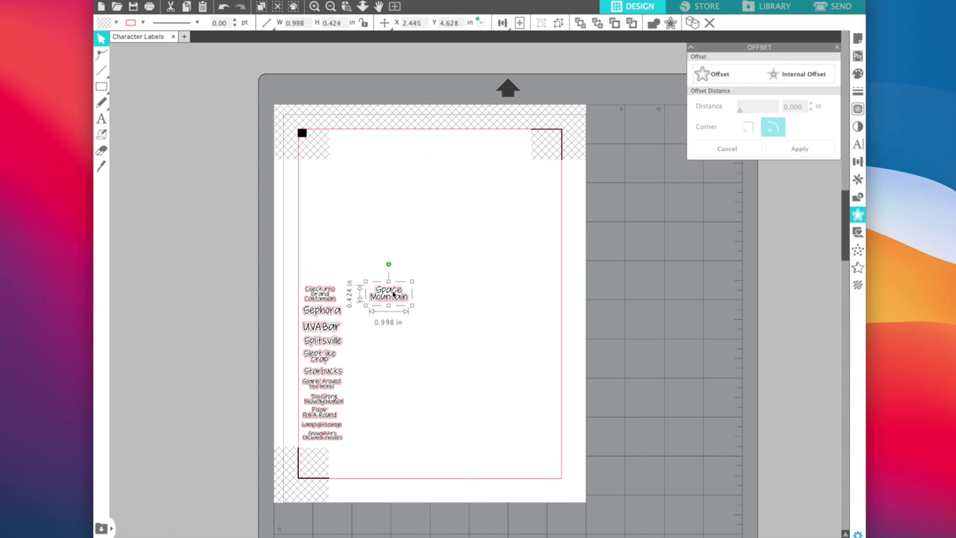
# Step: Add the single-line text "Haunted Mansion" in the empty upper part of the page
pyautogui.click(102, 118)
pyautogui.click(384, 188)
pyautogui.write('Haunted Mansion')
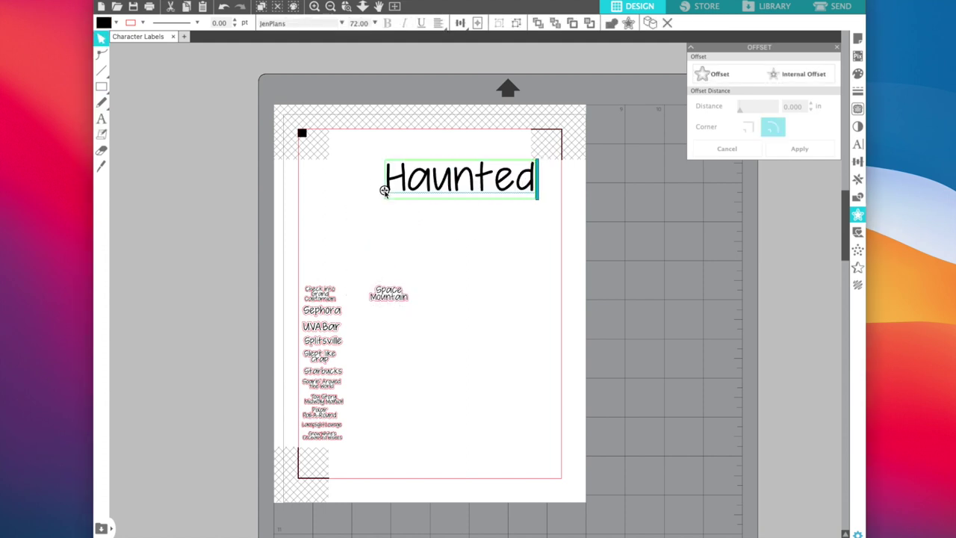
# Step: Give the "Haunted Mansion" text a cleaned-up offset outline and place the scaled-down label below "Space Mountain"
pyautogui.click(384, 190)
pyautogui.click(202, 7)
pyautogui.click(223, 7)
pyautogui.click(396, 176)
pyautogui.click(211, 0)
pyautogui.click(227, 82)
pyautogui.moveTo(368, 160); pyautogui.dragTo(538, 193)
pyautogui.moveTo(463, 176); pyautogui.dragTo(469, 176)
pyautogui.moveTo(366, 171); pyautogui.dragTo(420, 316)
pyautogui.click(713, 74)
pyautogui.click(410, 346)
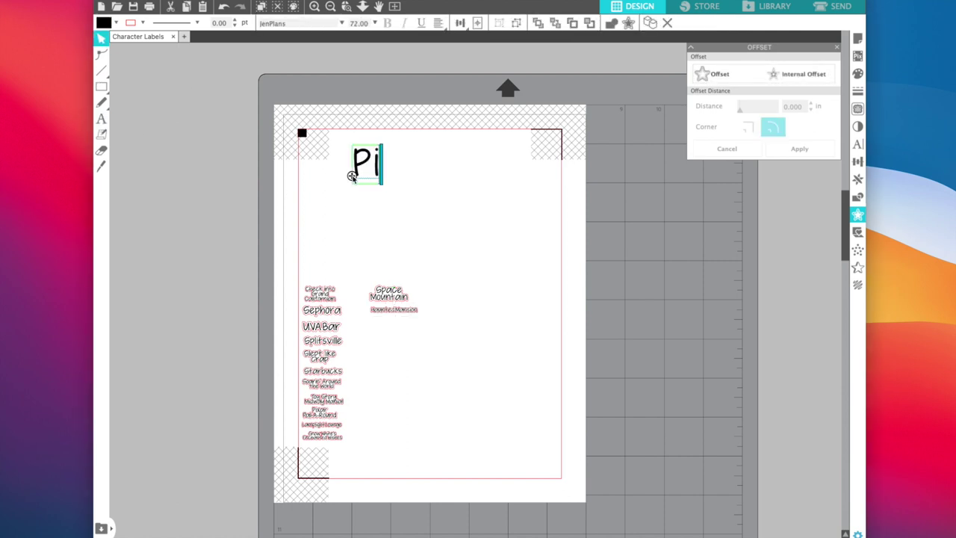
# Step: Complete the two-line text "Pirates of the / Caribbean", centre it and reduce its line spacing
pyautogui.write('rates of the')
pyautogui.press('Return')
pyautogui.write('Caribbean')
pyautogui.click(858, 144)
pyautogui.click(770, 248)
pyautogui.moveTo(764, 285); pyautogui.dragTo(757, 286)
# Step: Create a 0.125 in offset around the "Pirates of the Caribbean" text and erase the outline's stray inner pieces
pyautogui.click(858, 215)
pyautogui.click(719, 74)
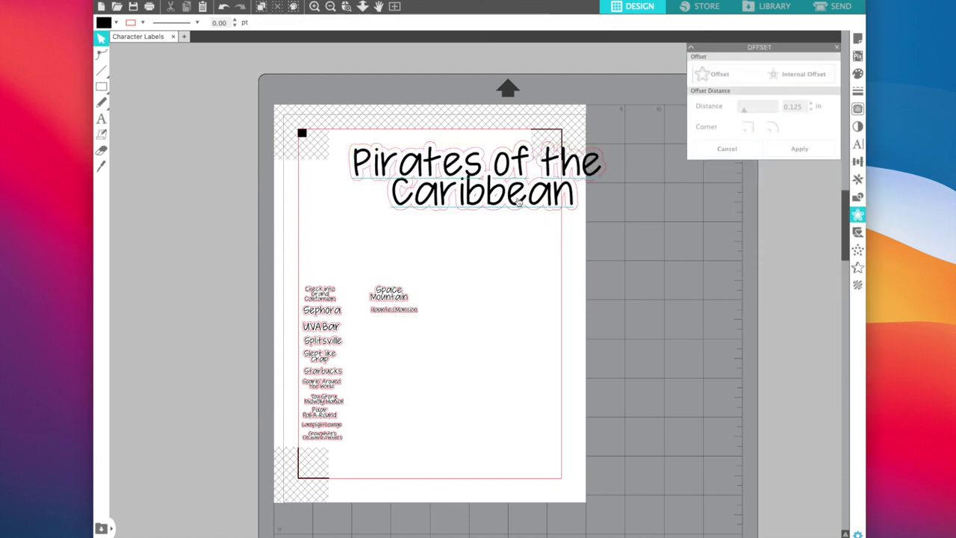
pyautogui.moveTo(521, 207); pyautogui.dragTo(547, 270)
pyautogui.click(101, 150)
pyautogui.moveTo(421, 192)
pyautogui.mouseDown()
pyautogui.moveTo(496, 193)
pyautogui.moveTo(511, 171)
pyautogui.moveTo(553, 171)
pyautogui.mouseUp()
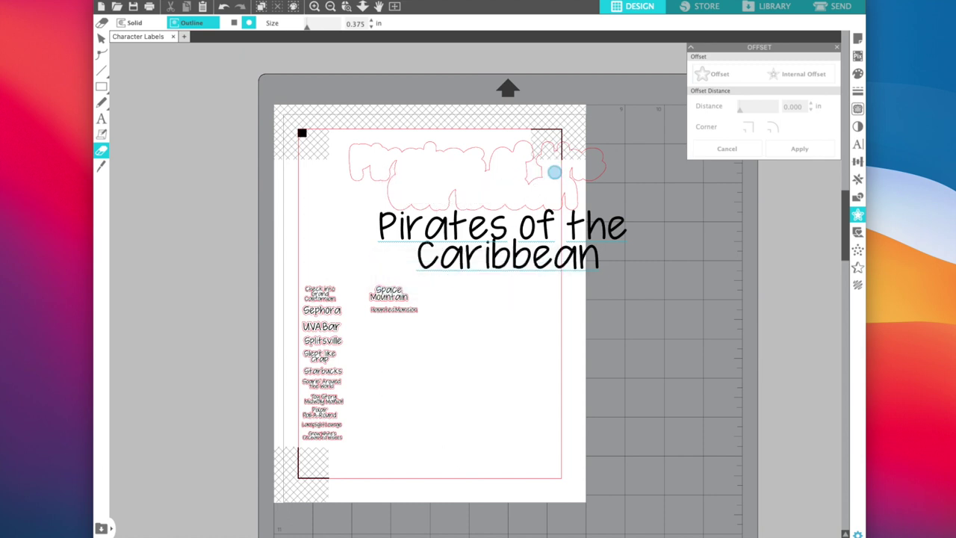
# Step: Place the scaled-down "Pirates of the Caribbean" label below "Haunted Mansion", with a copy of the "UVA Bar" label beneath it
pyautogui.click(100, 39)
pyautogui.moveTo(500, 254); pyautogui.dragTo(475, 190)
pyautogui.moveTo(340, 135)
pyautogui.mouseDown()
pyautogui.moveTo(619, 221)
pyautogui.moveTo(391, 192)
pyautogui.moveTo(387, 342)
pyautogui.moveTo(384, 325)
pyautogui.moveTo(331, 329)
pyautogui.moveTo(399, 343)
pyautogui.mouseUp()
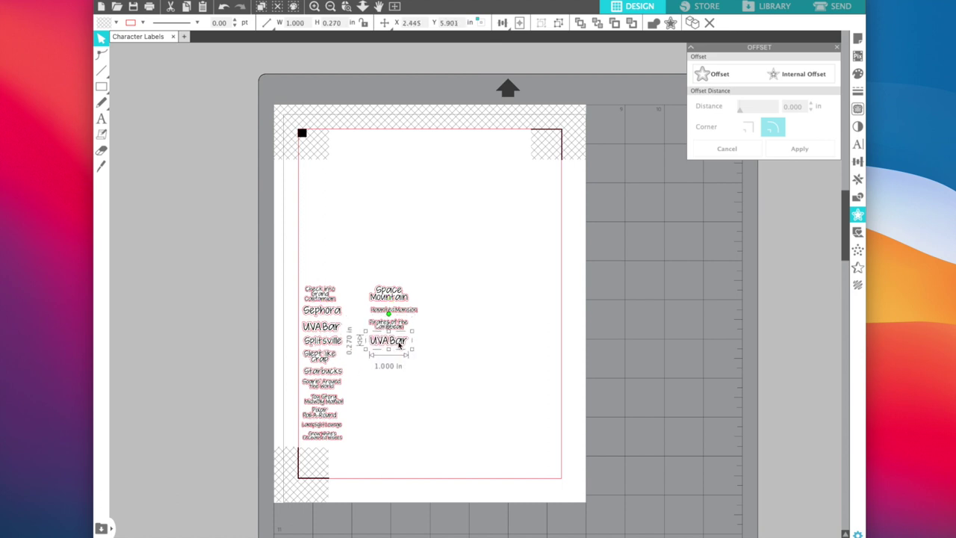
# Step: Add the three-line text "Big Thunder / Mountain / Railroad" in the page's empty upper area, centre it and reduce its line spacing
pyautogui.press('t')
pyautogui.click(365, 176)
pyautogui.write('Big Thunder')
pyautogui.press('Return')
pyautogui.write('Moun')
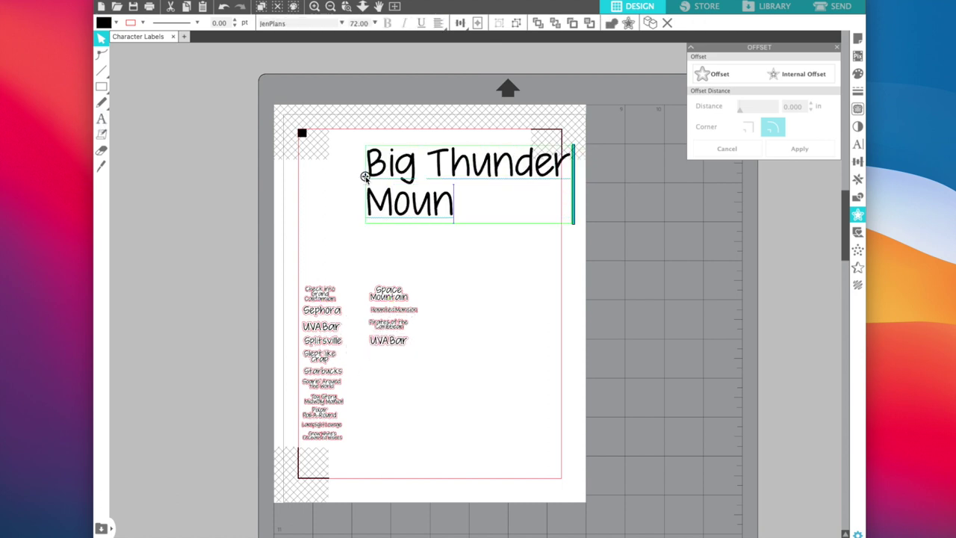
pyautogui.write('tain Railroad')
pyautogui.click(858, 144)
pyautogui.click(769, 247)
pyautogui.click(819, 287)
pyautogui.click(819, 287)
# Step: Create an offset around the "Big Thunder Mountain Railroad" text, erase its stray inner pieces and set the text back over the outline
pyautogui.click(858, 214)
pyautogui.click(720, 74)
pyautogui.moveTo(500, 210); pyautogui.dragTo(590, 351)
pyautogui.click(101, 151)
pyautogui.moveTo(448, 163)
pyautogui.mouseDown()
pyautogui.moveTo(408, 200)
pyautogui.moveTo(464, 210)
pyautogui.moveTo(533, 196)
pyautogui.mouseUp()
pyautogui.press('v')
pyautogui.moveTo(557, 337); pyautogui.dragTo(467, 191)
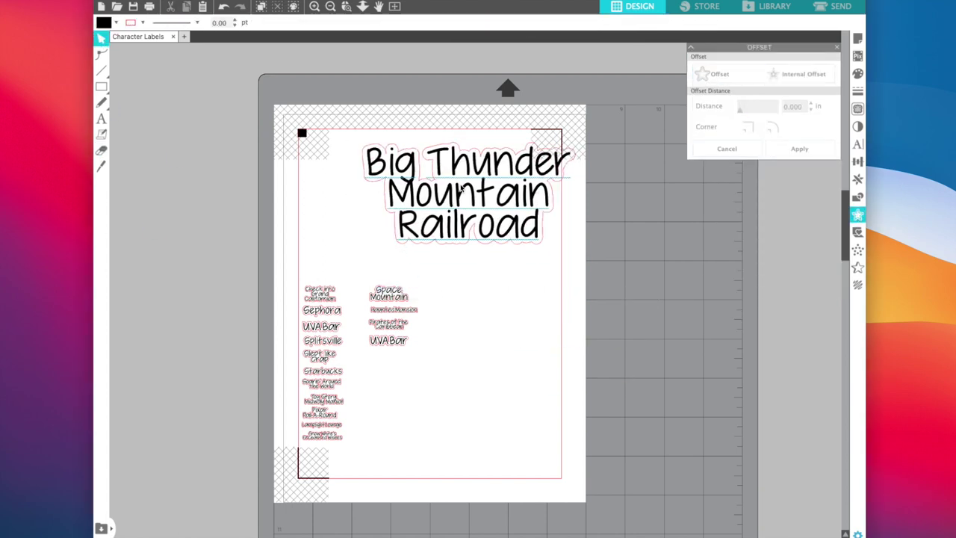
# Step: Scale the "Big Thunder Mountain Railroad" label down to about 0.82 in wide and place it below the second column's "UVA Bar"
pyautogui.moveTo(351, 132); pyautogui.dragTo(582, 258)
pyautogui.moveTo(580, 140); pyautogui.dragTo(397, 197)
pyautogui.press('super+z')
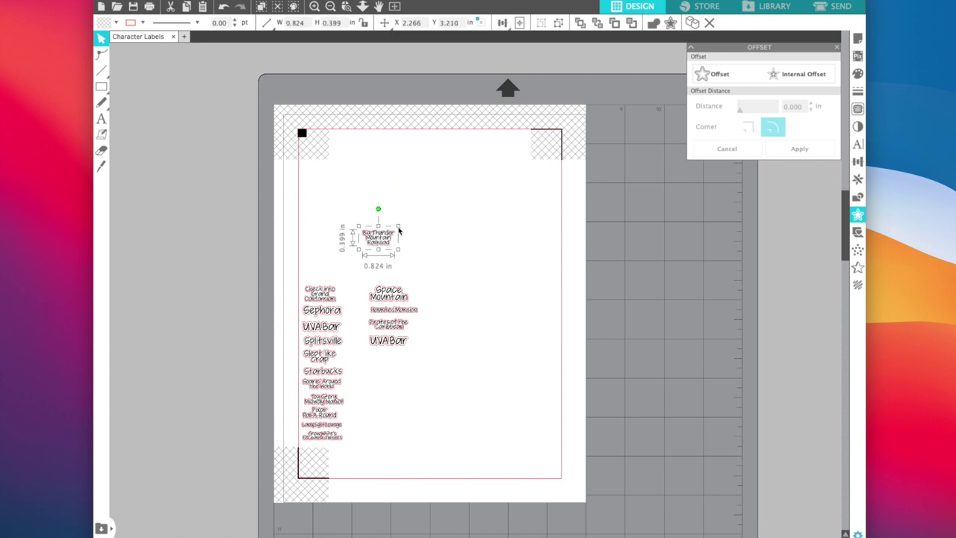
pyautogui.moveTo(381, 236); pyautogui.dragTo(391, 357)
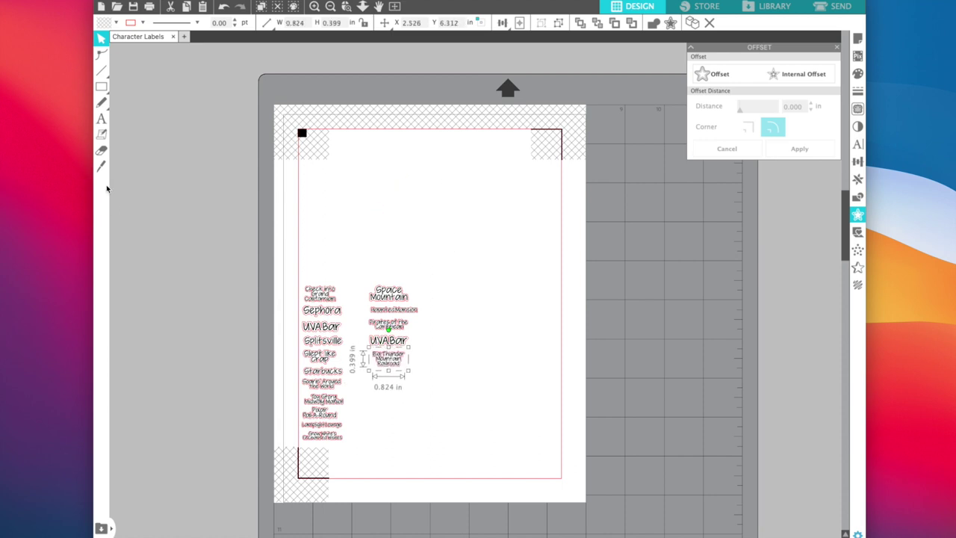
# Step: Add the two-line text "Millennium Falcon: / Smugglers Run", centre it and reduce its line spacing
pyautogui.click(350, 157)
pyautogui.write('Millennium Falcon:')
pyautogui.press('Return')
pyautogui.write('Smu')
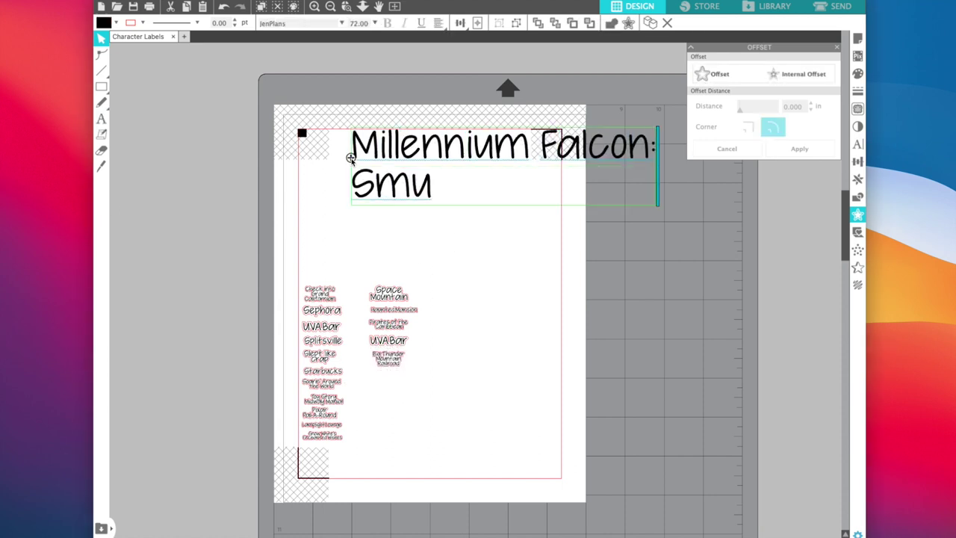
pyautogui.write('gglers Run')
pyautogui.click(858, 144)
pyautogui.click(769, 248)
pyautogui.click(825, 286)
pyautogui.click(824, 287)
# Step: Create a 0.125 in offset around the "Millennium Falcon: Smugglers Run" text, erase its stray inner pieces and realign the text with it
pyautogui.click(858, 214)
pyautogui.click(720, 74)
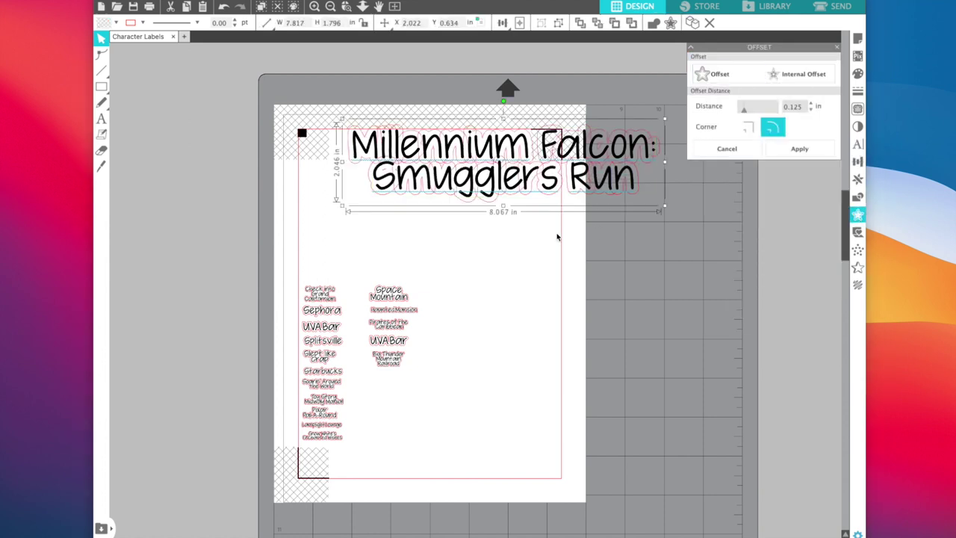
pyautogui.moveTo(545, 176); pyautogui.dragTo(571, 278)
pyautogui.click(476, 197)
pyautogui.moveTo(476, 196); pyautogui.dragTo(430, 226)
pyautogui.click(101, 151)
pyautogui.moveTo(553, 178)
pyautogui.mouseDown()
pyautogui.moveTo(543, 206)
pyautogui.moveTo(508, 178)
pyautogui.moveTo(476, 192)
pyautogui.moveTo(462, 177)
pyautogui.moveTo(381, 187)
pyautogui.mouseUp()
pyautogui.click(102, 38)
pyautogui.moveTo(544, 252); pyautogui.dragTo(476, 182)
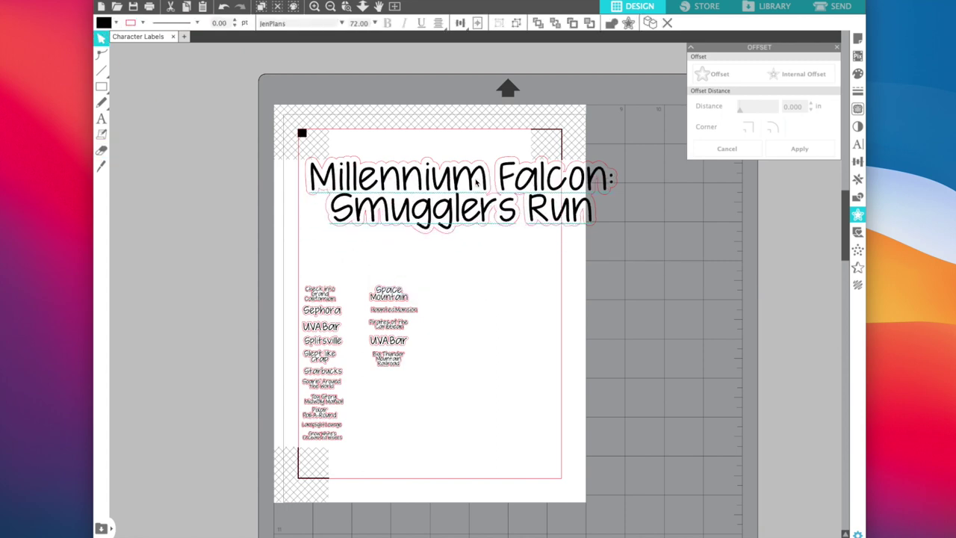
# Step: Group the "Millennium Falcon: Smugglers Run" label, scale it to about 1 in wide and place it below "Big Thunder Mountain Railroad"
pyautogui.moveTo(290, 148); pyautogui.dragTo(615, 250)
pyautogui.press('super+g')
pyautogui.moveTo(620, 156); pyautogui.dragTo(351, 215)
pyautogui.moveTo(327, 232); pyautogui.dragTo(391, 379)
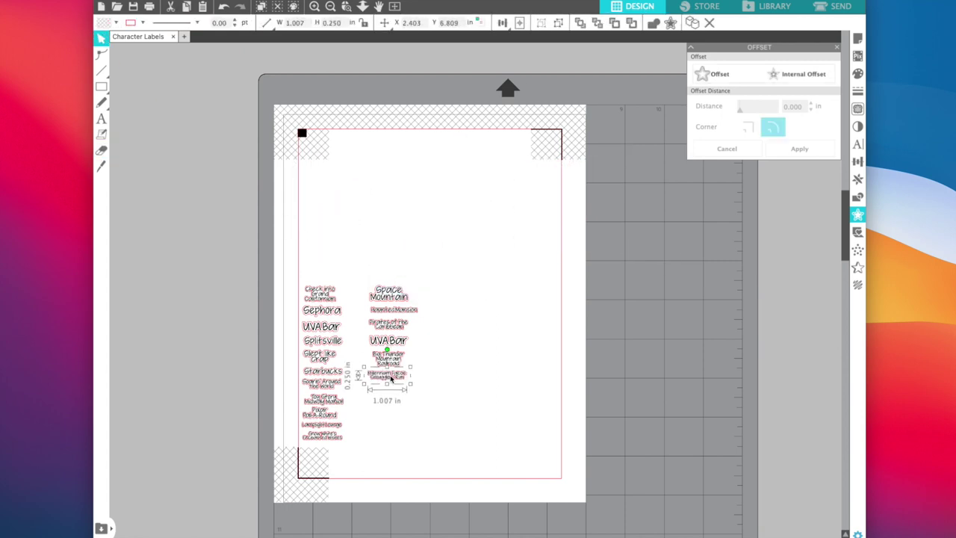
# Step: Add the two-line text "Star Wars: Rise / of the Resistance", centred with 75% line spacing
pyautogui.click(382, 164)
pyautogui.write('Star Wars: Rise')
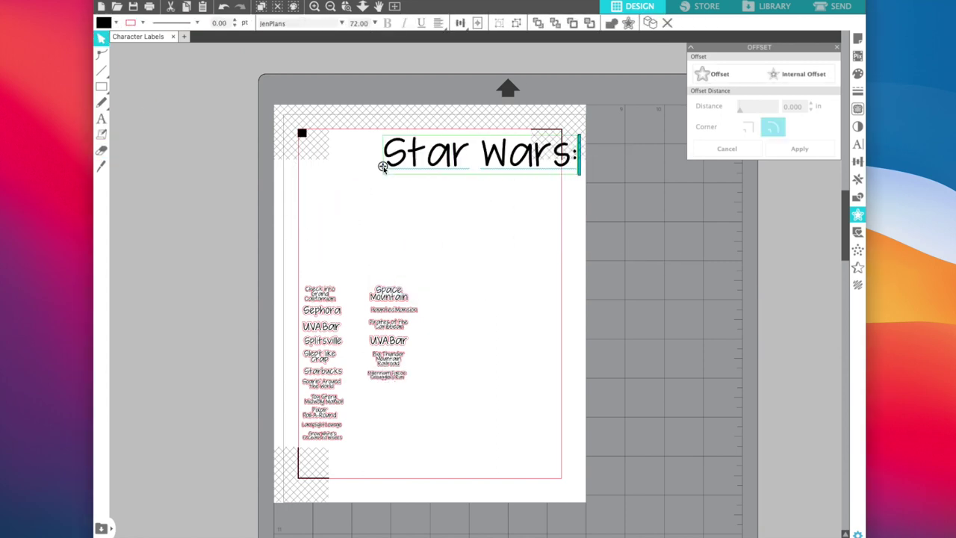
pyautogui.press('Return')
pyautogui.write('of the Resistance')
pyautogui.click(858, 144)
pyautogui.click(770, 248)
pyautogui.click(817, 285)
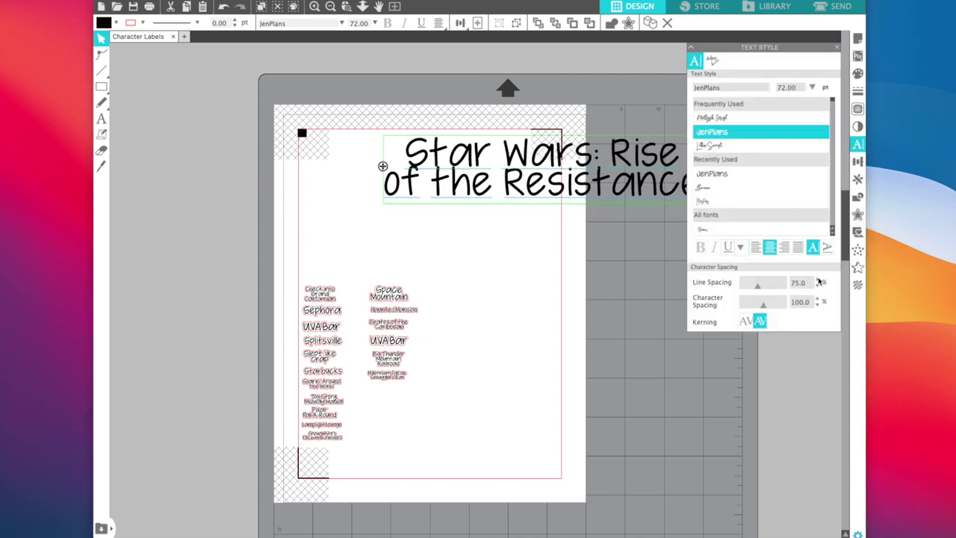
# Step: Give the "Star Wars: Rise of the Resistance" text a cleaned-up offset outline and place the label, about 1.07 in wide, below "Millennium Falcon"
pyautogui.click(857, 215)
pyautogui.click(799, 149)
pyautogui.moveTo(542, 186); pyautogui.dragTo(594, 287)
pyautogui.click(101, 150)
pyautogui.moveTo(418, 150)
pyautogui.mouseDown()
pyautogui.moveTo(644, 167)
pyautogui.moveTo(666, 187)
pyautogui.mouseUp()
pyautogui.click(101, 38)
pyautogui.moveTo(594, 273); pyautogui.dragTo(542, 168)
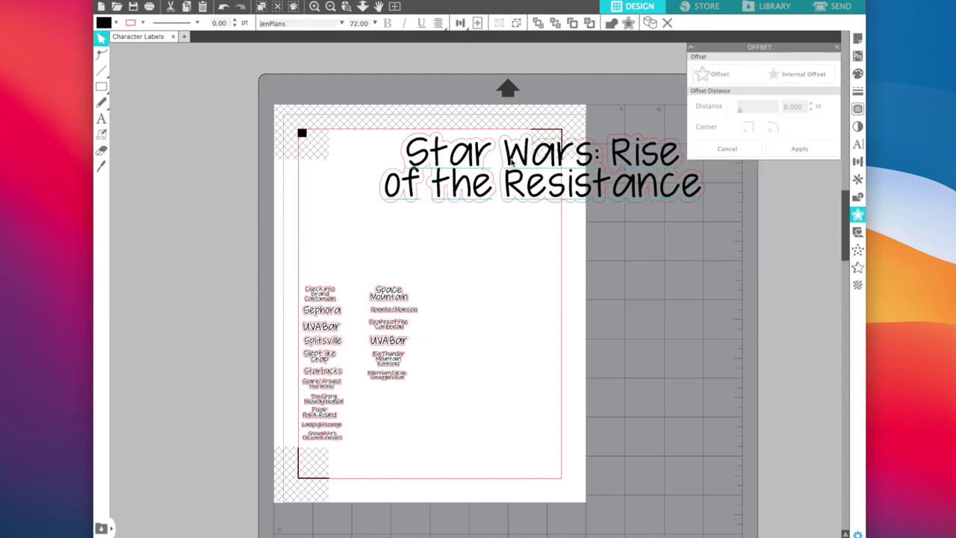
pyautogui.moveTo(693, 225); pyautogui.dragTo(678, 155)
pyautogui.moveTo(386, 132); pyautogui.dragTo(387, 390)
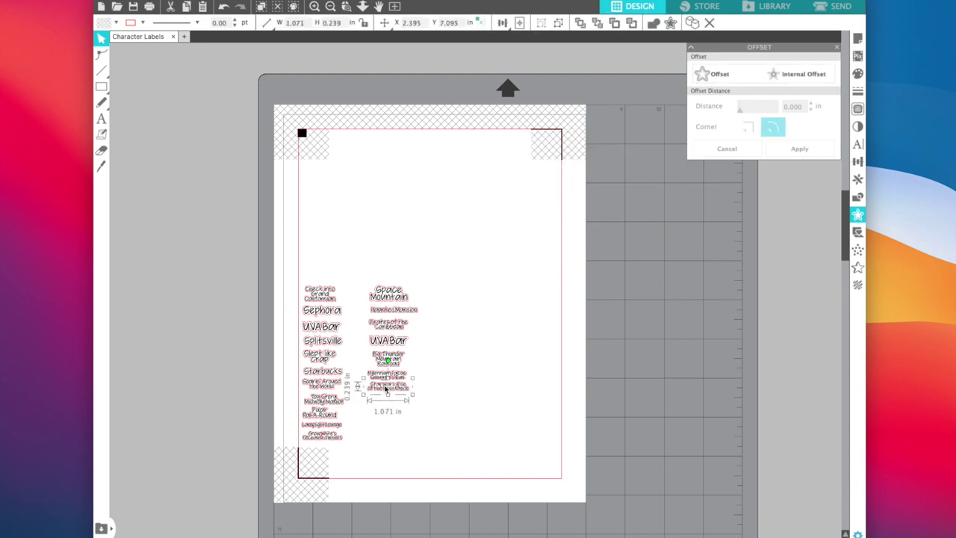
# Step: Create a "Tortilla Jo's" label with an offset outline and place it, about 1.08 in wide, below the "Star Wars" label
pyautogui.press('t')
pyautogui.click(371, 195)
pyautogui.write("Tortilla Jo's")
pyautogui.click(208, 1)
pyautogui.click(224, 82)
pyautogui.click(426, 183)
pyautogui.moveTo(426, 183); pyautogui.dragTo(434, 183)
pyautogui.click(385, 139)
pyautogui.moveTo(385, 139); pyautogui.dragTo(597, 198)
pyautogui.click(720, 74)
pyautogui.click(799, 148)
pyautogui.moveTo(569, 159)
pyautogui.mouseDown()
pyautogui.moveTo(417, 185)
pyautogui.moveTo(388, 408)
pyautogui.mouseUp()
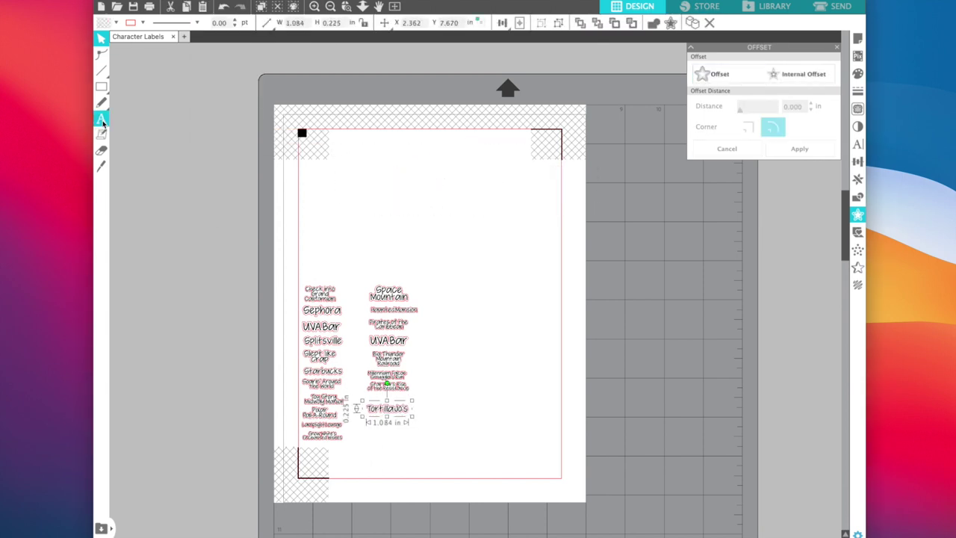
# Step: Add the text "Popcorn" and give it a cleaned-up offset outline
pyautogui.click(102, 119)
pyautogui.click(370, 196)
pyautogui.write('Popcorn')
pyautogui.click(719, 74)
pyautogui.click(799, 149)
pyautogui.moveTo(439, 189)
pyautogui.mouseDown()
pyautogui.moveTo(460, 247)
pyautogui.moveTo(438, 189)
pyautogui.mouseUp()
pyautogui.click(102, 151)
pyautogui.click(101, 39)
# Step: Scale down the "Popcorn" label and fit it between the "Star Wars" and "Tortilla Jo's" labels, shifting "Tortilla Jo's" down
pyautogui.moveTo(351, 153); pyautogui.dragTo(534, 225)
pyautogui.moveTo(514, 166); pyautogui.dragTo(407, 195)
pyautogui.moveTo(388, 207); pyautogui.dragTo(452, 402)
pyautogui.moveTo(390, 409); pyautogui.dragTo(390, 430)
pyautogui.moveTo(452, 402); pyautogui.dragTo(391, 413)
# Step: Add the two-line text "The Amazing / Spider-Man!", centred with 80% line spacing
pyautogui.press('t')
pyautogui.click(376, 161)
pyautogui.write('The Amazing ')
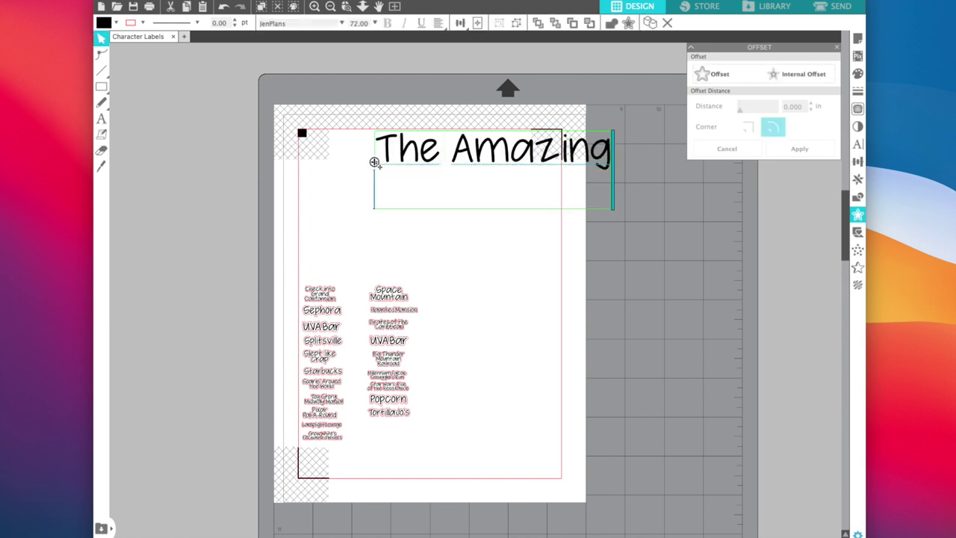
pyautogui.write('Spider-Man!')
pyautogui.click(858, 143)
pyautogui.click(818, 285)
pyautogui.click(817, 285)
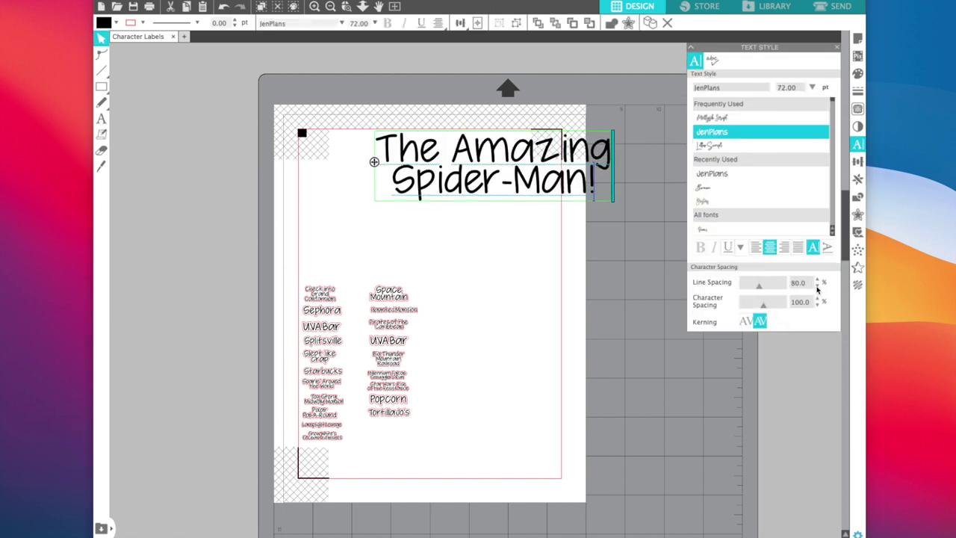
# Step: Add a third line reading "stunt show" to the "The Amazing Spider-Man!" text
pyautogui.press('Return')
pyautogui.write('Show')
pyautogui.press('BackSpace')
pyautogui.press('BackSpace')
pyautogui.press('BackSpace')
pyautogui.write('t')
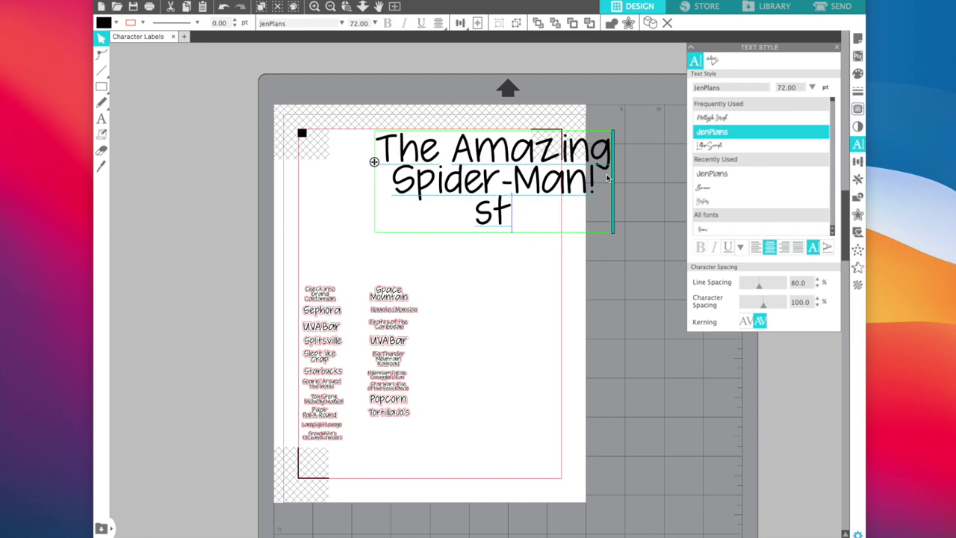
pyautogui.write('unt show')
# Step: Create a 0.125 in offset around the Spider-Man text, erase its stray inner pieces and set the text back over the outline
pyautogui.click(663, 202)
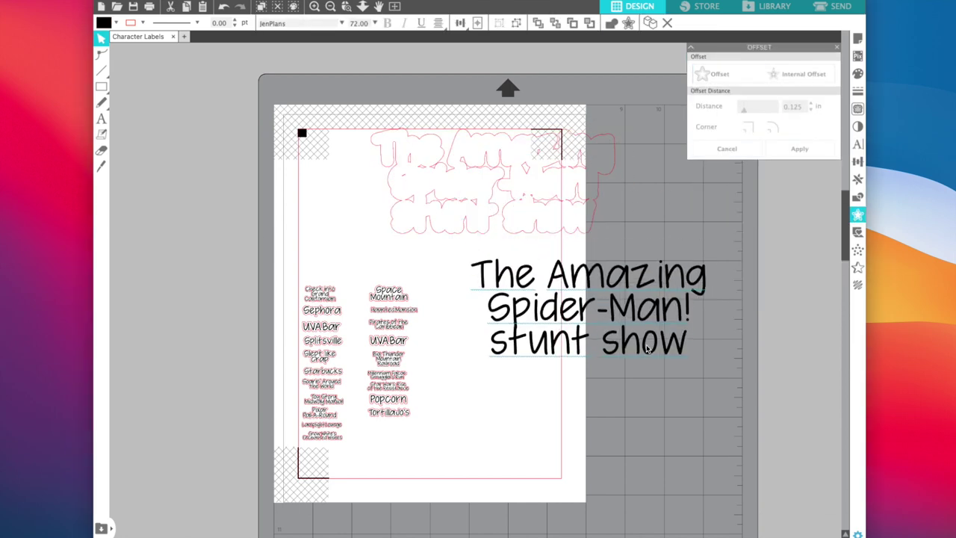
pyautogui.press('e')
pyautogui.moveTo(431, 157)
pyautogui.mouseDown()
pyautogui.moveTo(404, 177)
pyautogui.moveTo(415, 201)
pyautogui.moveTo(432, 195)
pyautogui.moveTo(473, 202)
pyautogui.moveTo(538, 153)
pyautogui.moveTo(529, 188)
pyautogui.moveTo(564, 199)
pyautogui.mouseUp()
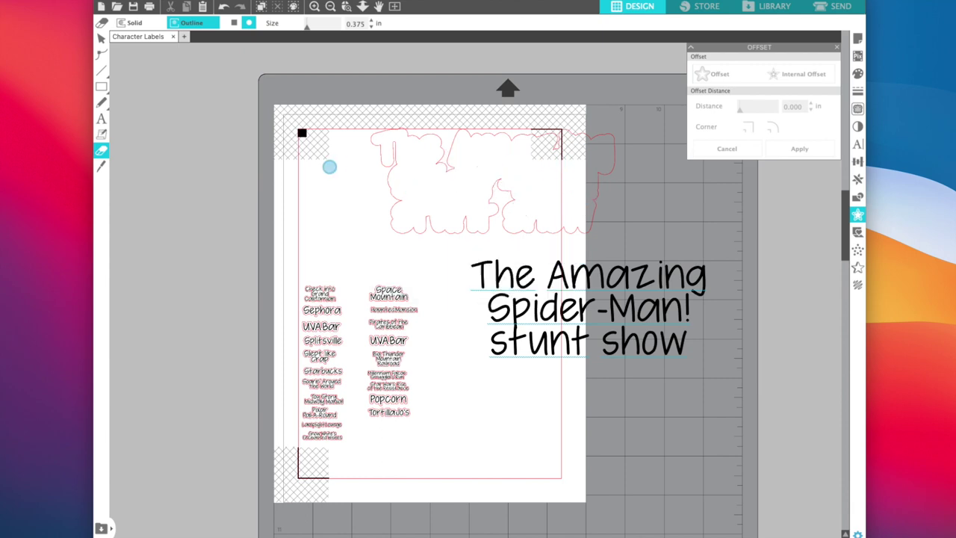
pyautogui.click(101, 39)
pyautogui.moveTo(597, 283); pyautogui.dragTo(502, 156)
# Step: Group the Spider-Man stunt show label, scale it to about 0.99 in wide and place it below "Tortilla Jo's"
pyautogui.moveTo(357, 115); pyautogui.dragTo(619, 257)
pyautogui.press('super+g')
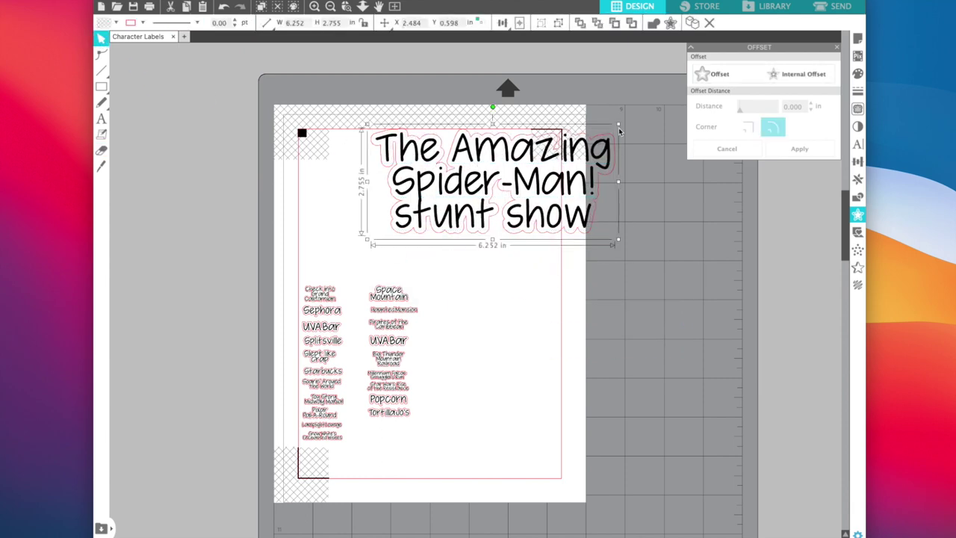
pyautogui.moveTo(619, 125); pyautogui.dragTo(403, 194)
pyautogui.moveTo(393, 228); pyautogui.dragTo(391, 429)
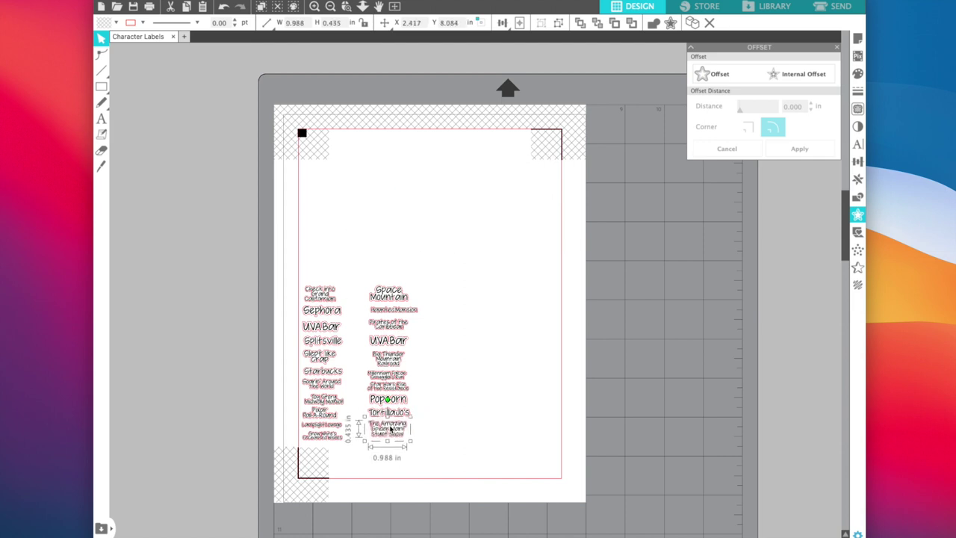
# Step: Add the two-line text "Monsters, Inc. Mike & / Sully to the Rescue!", centre it and tighten its line spacing
pyautogui.click(102, 118)
pyautogui.click(348, 173)
pyautogui.write('Monster')
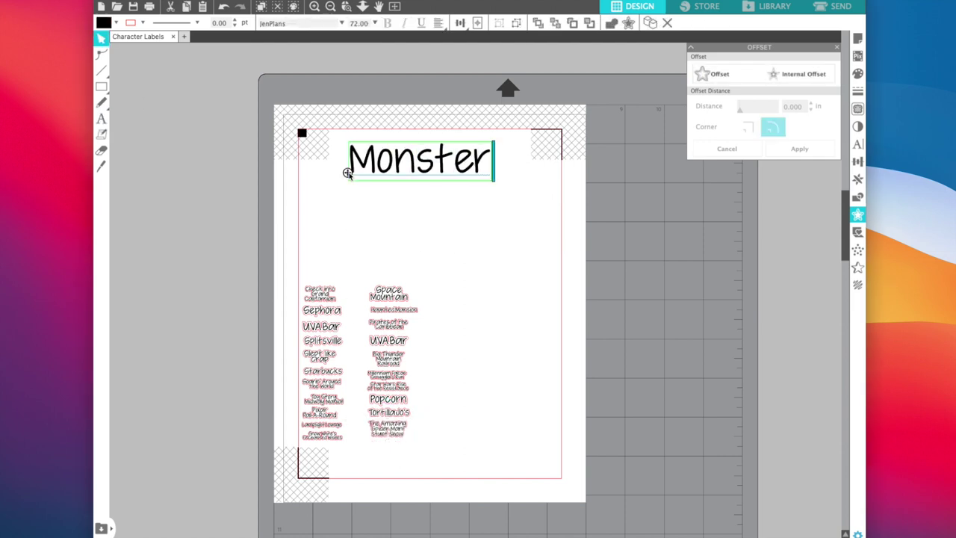
pyautogui.write('s, Inc. Mike & Sully to the Rescue!')
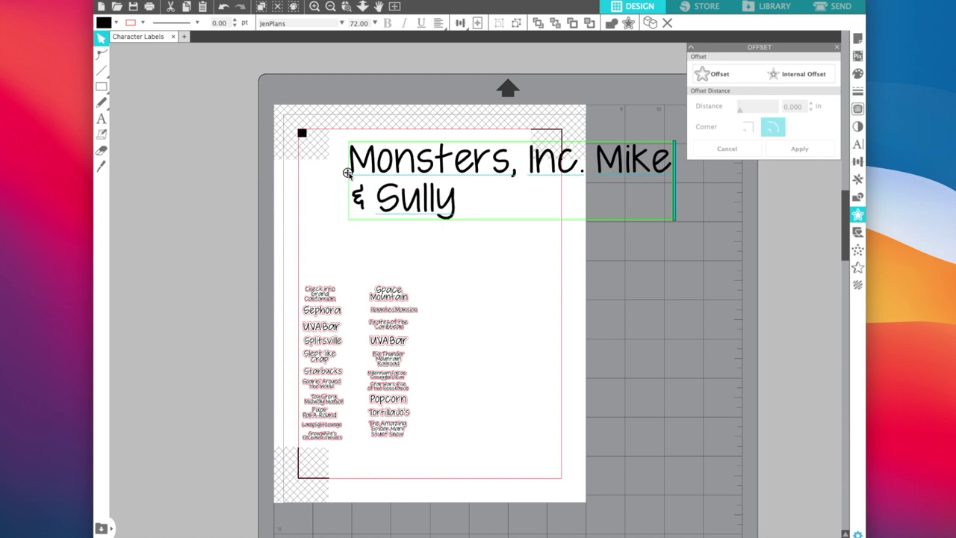
pyautogui.click(858, 145)
pyautogui.click(770, 248)
# Step: Create a 0.125 in offset around the "Monsters, Inc." text, erase its stray inner pieces and set the text back over the outline
pyautogui.moveTo(347, 173); pyautogui.dragTo(330, 169)
pyautogui.press('super+z')
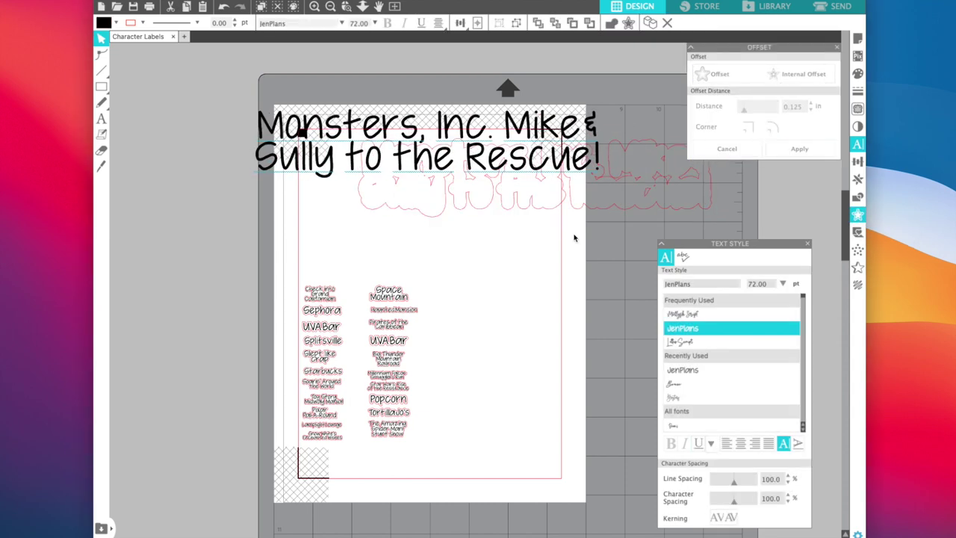
pyautogui.click(101, 150)
pyautogui.moveTo(581, 161)
pyautogui.mouseDown()
pyautogui.moveTo(644, 191)
pyautogui.moveTo(662, 156)
pyautogui.mouseUp()
pyautogui.click(101, 38)
pyautogui.moveTo(487, 147); pyautogui.dragTo(354, 168)
pyautogui.moveTo(512, 283); pyautogui.dragTo(319, 203)
pyautogui.click(197, 158)
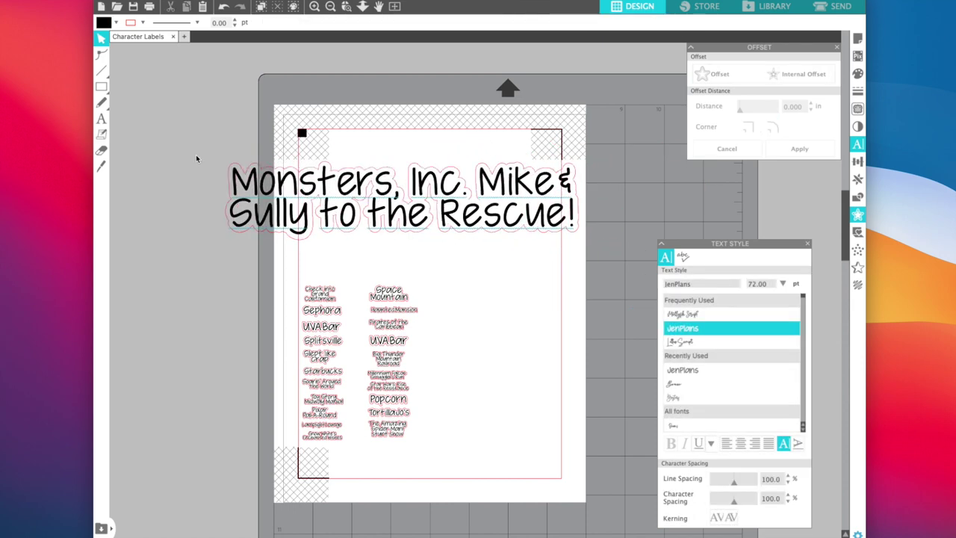
# Step: Scale the "Monsters, Inc." label down to about 1.05 in wide and place it below the Spider-Man label
pyautogui.moveTo(197, 158); pyautogui.dragTo(591, 251)
pyautogui.moveTo(584, 161); pyautogui.dragTo(265, 194)
pyautogui.moveTo(248, 233); pyautogui.dragTo(388, 445)
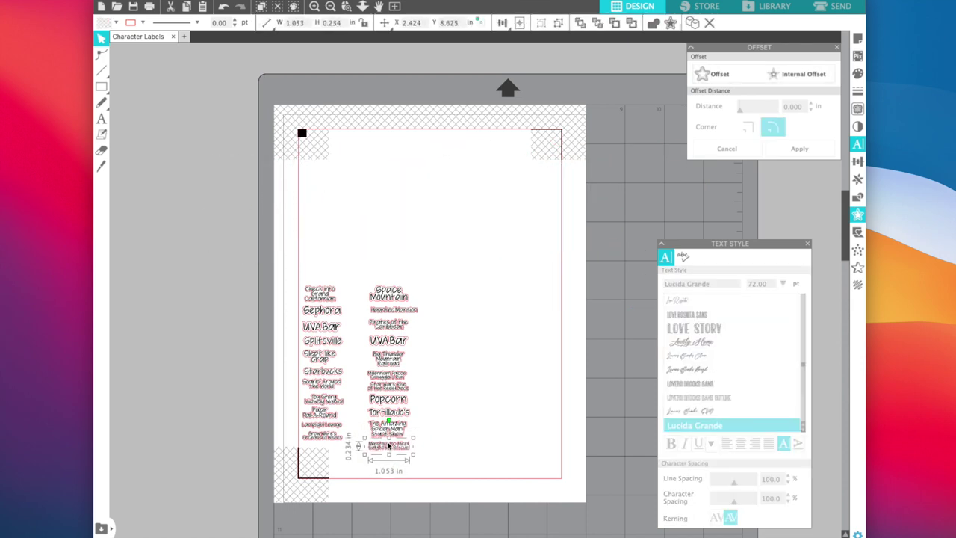
# Step: Add the two-line text "Star Tours-The / Adventures Continue" in the page's empty upper area
pyautogui.click(101, 119)
pyautogui.click(373, 177)
pyautogui.write('Star Tours -')
pyautogui.press('BackSpace')
pyautogui.press('BackSpace')
pyautogui.write('- The Adventures Continue')
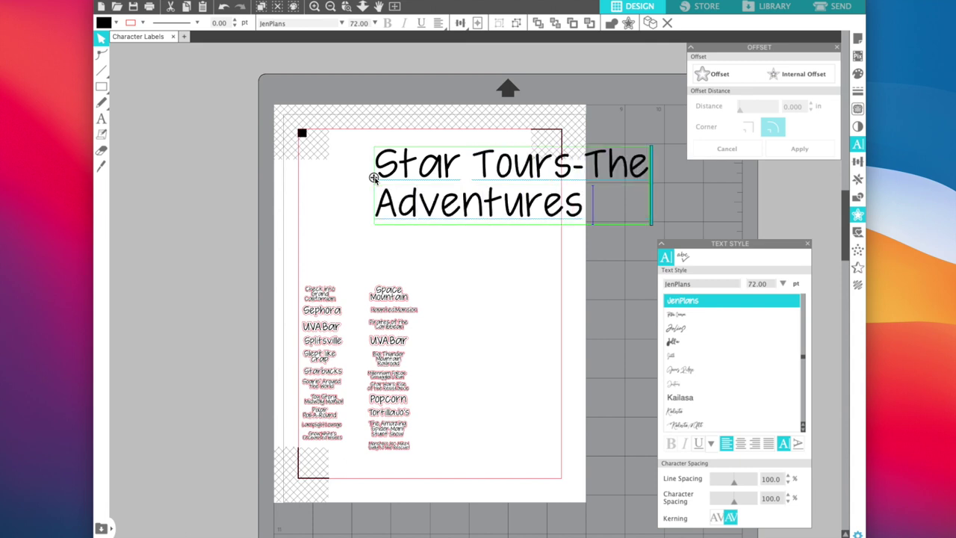
# Step: Try spaces around the hyphen in the "Star Tours-The Adventures Continue" text, and remove them again
pyautogui.click(584, 168)
pyautogui.click(574, 167)
pyautogui.click(707, 78)
pyautogui.press('super+z')
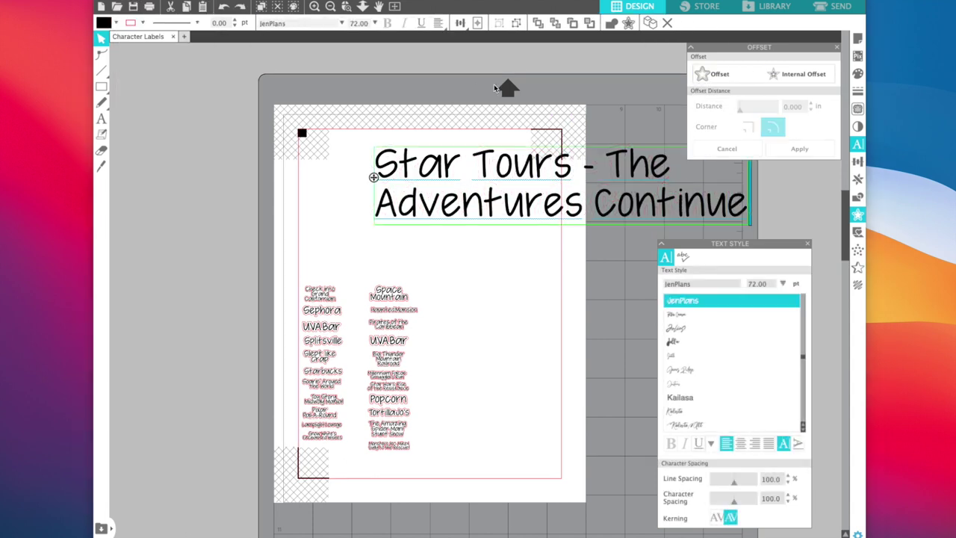
pyautogui.press('super+z')
pyautogui.press('BackSpace')
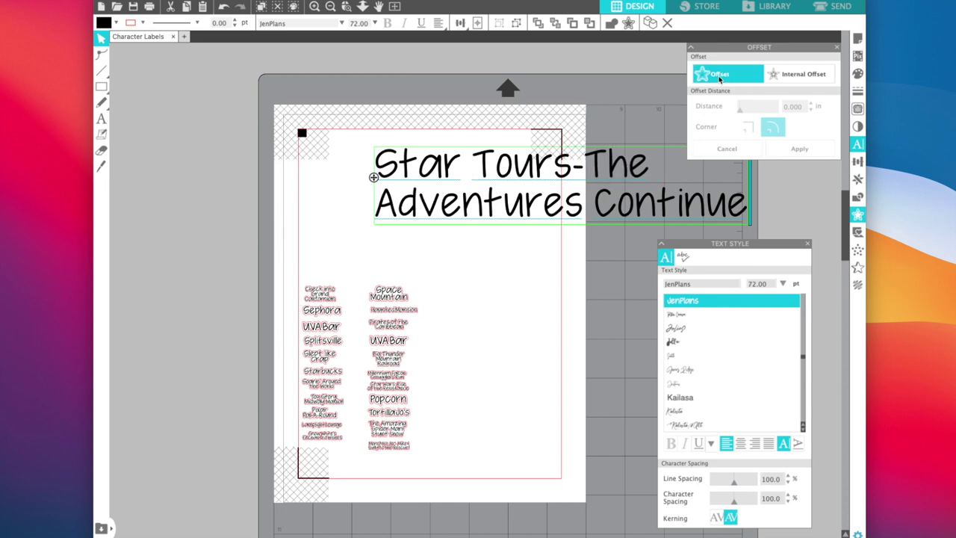
# Step: Centre the "Star Tours-The Adventures Continue" text and reduce its line spacing
pyautogui.click(741, 444)
pyautogui.click(787, 484)
pyautogui.click(787, 484)
# Step: Create a 0.125 in offset around the "Star Tours" text and erase the outline's stray inner pieces
pyautogui.click(704, 76)
pyautogui.moveTo(523, 196); pyautogui.dragTo(580, 297)
pyautogui.moveTo(523, 179); pyautogui.dragTo(427, 205)
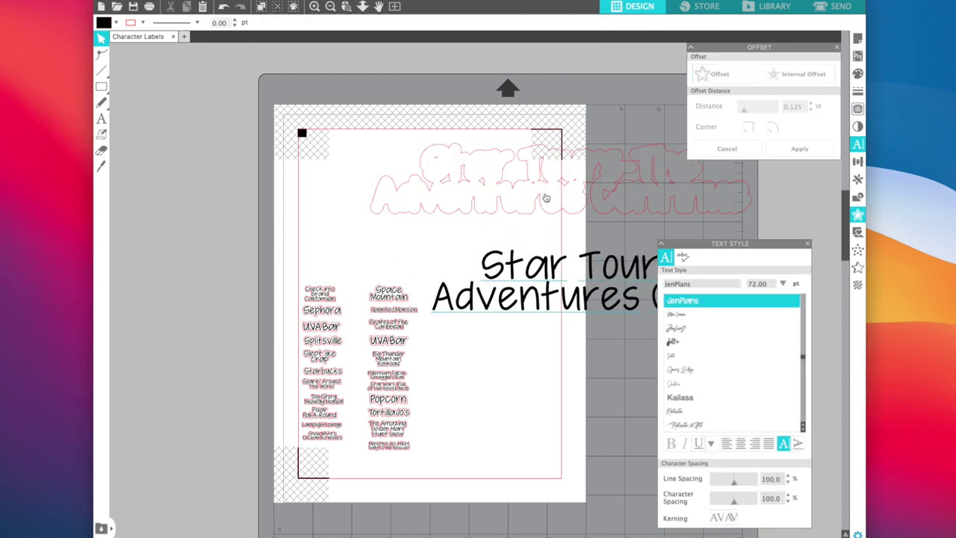
pyautogui.click(101, 150)
pyautogui.moveTo(338, 182); pyautogui.dragTo(441, 205)
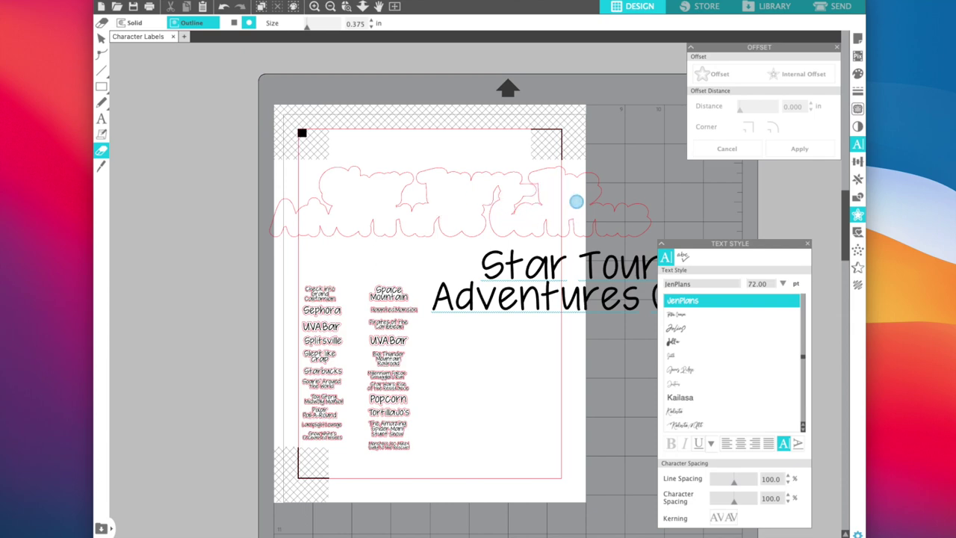
# Step: Set the "Star Tours" text back over its outline and place the label, about 1.01 in wide, below "Monsters, Inc."
pyautogui.click(100, 38)
pyautogui.moveTo(523, 295); pyautogui.dragTo(363, 216)
pyautogui.moveTo(263, 156); pyautogui.dragTo(660, 251)
pyautogui.moveTo(656, 163)
pyautogui.mouseDown()
pyautogui.moveTo(309, 214)
pyautogui.moveTo(389, 457)
pyautogui.mouseUp()
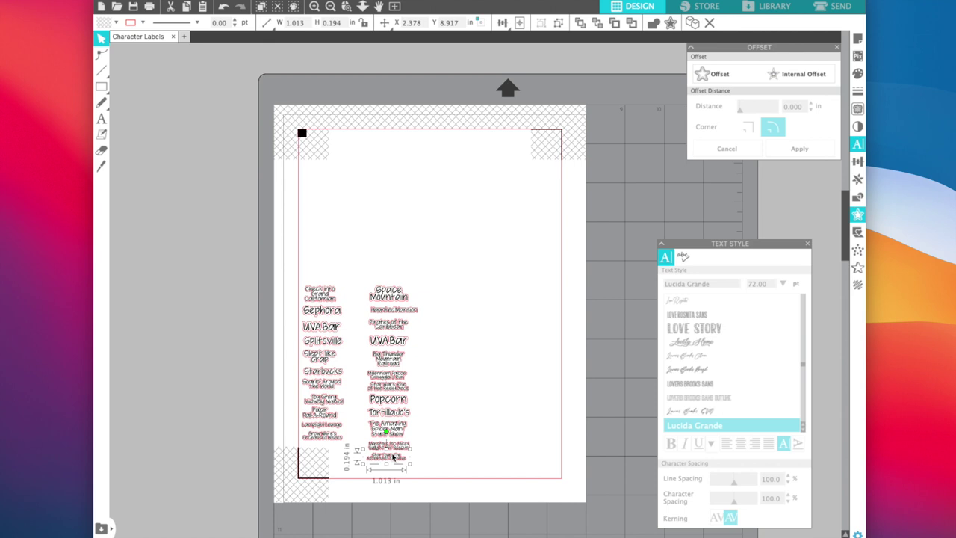
# Step: Add the two-line text "Avengers / Campus" in the page's empty upper area and centre it
pyautogui.click(103, 119)
pyautogui.click(367, 181)
pyautogui.write('Avengers')
pyautogui.press('Return')
pyautogui.write('Campus')
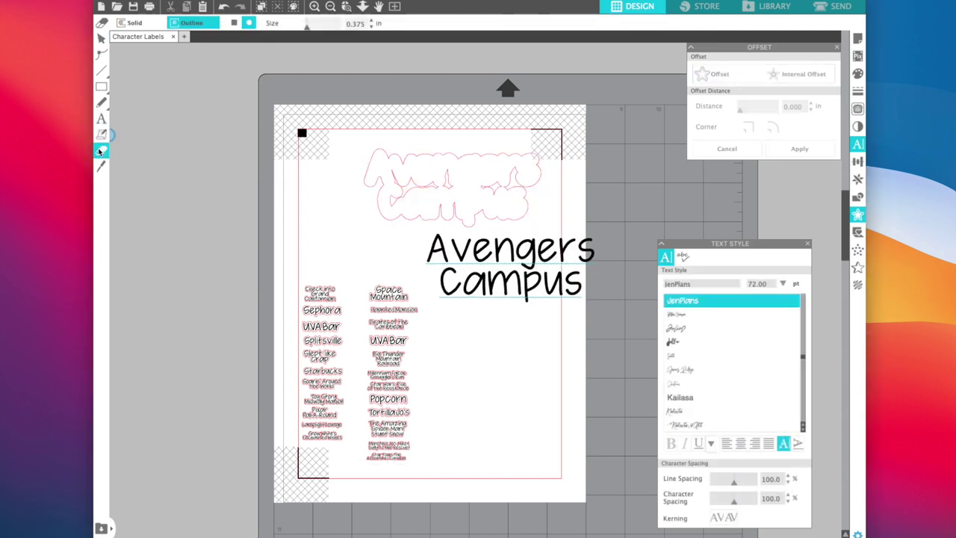
# Step: Clean up the "Avengers Campus" offset outline and start a third column with the label, about 0.95 in wide, beside "Space Mountain"
pyautogui.moveTo(389, 179); pyautogui.dragTo(436, 186)
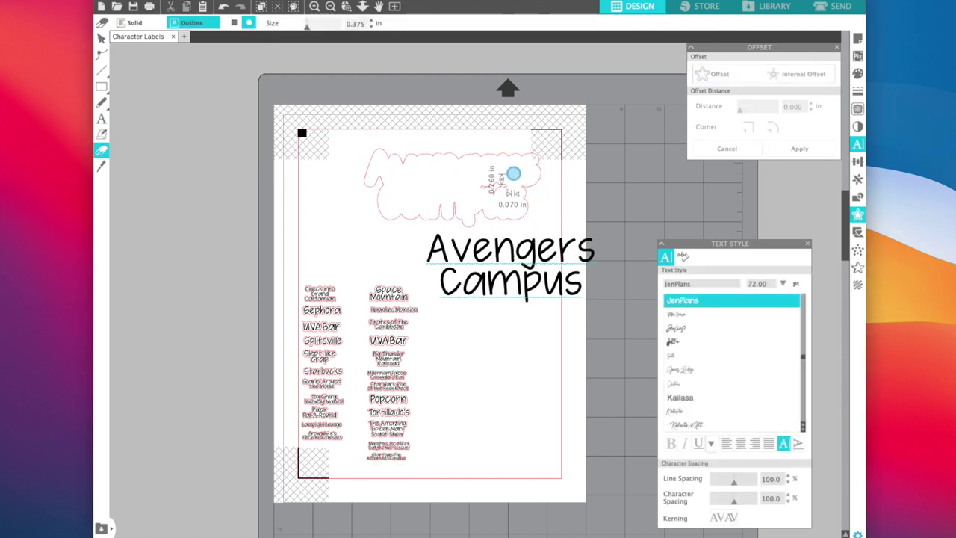
pyautogui.moveTo(514, 174); pyautogui.dragTo(485, 187)
pyautogui.press('v')
pyautogui.moveTo(465, 246); pyautogui.dragTo(408, 163)
pyautogui.moveTo(355, 235)
pyautogui.mouseDown()
pyautogui.moveTo(546, 142)
pyautogui.moveTo(385, 168)
pyautogui.mouseUp()
pyautogui.moveTo(386, 222); pyautogui.dragTo(460, 298)
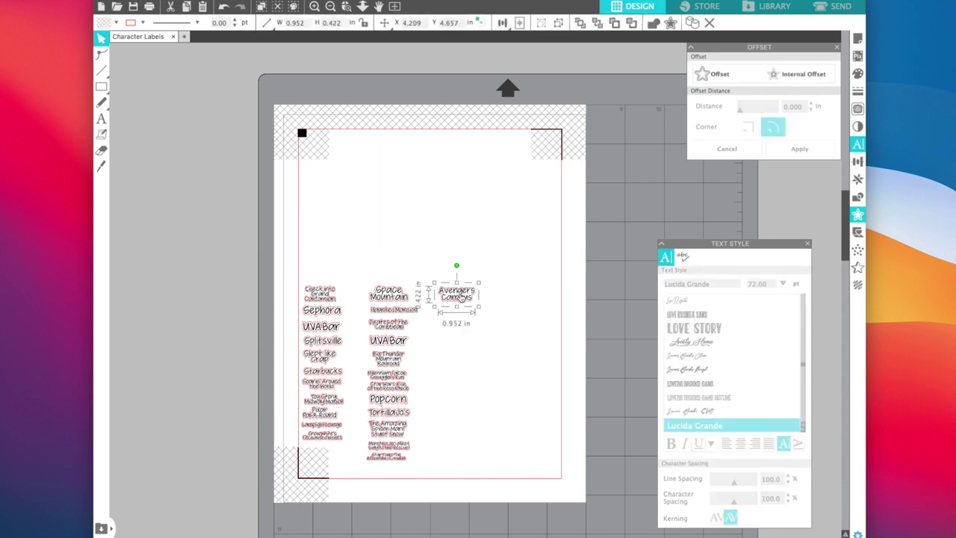
# Step: Add the two-line text "Walked off / Web Slingers" in the empty upper area, centre it and tighten its line spacing
pyautogui.click(102, 119)
pyautogui.click(380, 195)
pyautogui.write('Walked off')
pyautogui.press('Return')
pyautogui.write('Web Slingers')
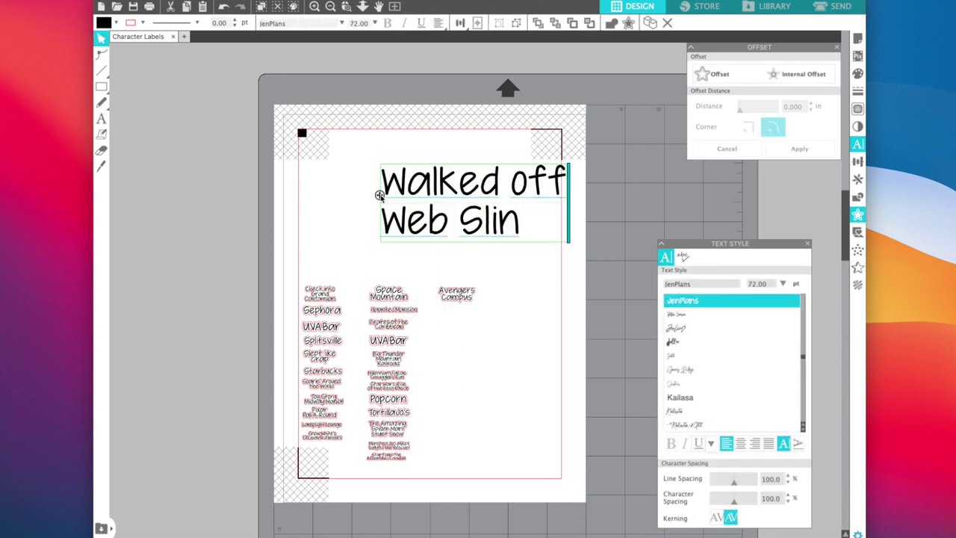
pyautogui.click(740, 443)
pyautogui.moveTo(733, 482); pyautogui.dragTo(728, 482)
# Step: Give the "Walked off Web Slingers" text a cleaned-up offset outline and place the small label below "Avengers Campus"
pyautogui.click(720, 74)
pyautogui.moveTo(521, 217); pyautogui.dragTo(641, 309)
pyautogui.click(102, 150)
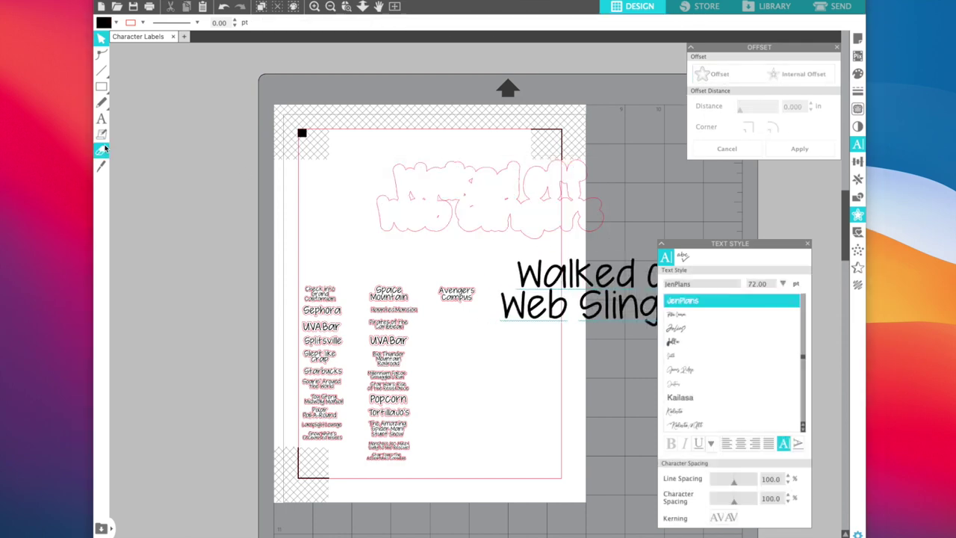
pyautogui.click(102, 38)
pyautogui.moveTo(579, 299); pyautogui.dragTo(460, 207)
pyautogui.moveTo(368, 154)
pyautogui.mouseDown()
pyautogui.moveTo(606, 247)
pyautogui.moveTo(421, 220)
pyautogui.moveTo(453, 314)
pyautogui.mouseUp()
# Step: Add the two-line text "La Brea / Bakery Cafe" in the empty upper area, centre it and tighten its line spacing
pyautogui.press('t')
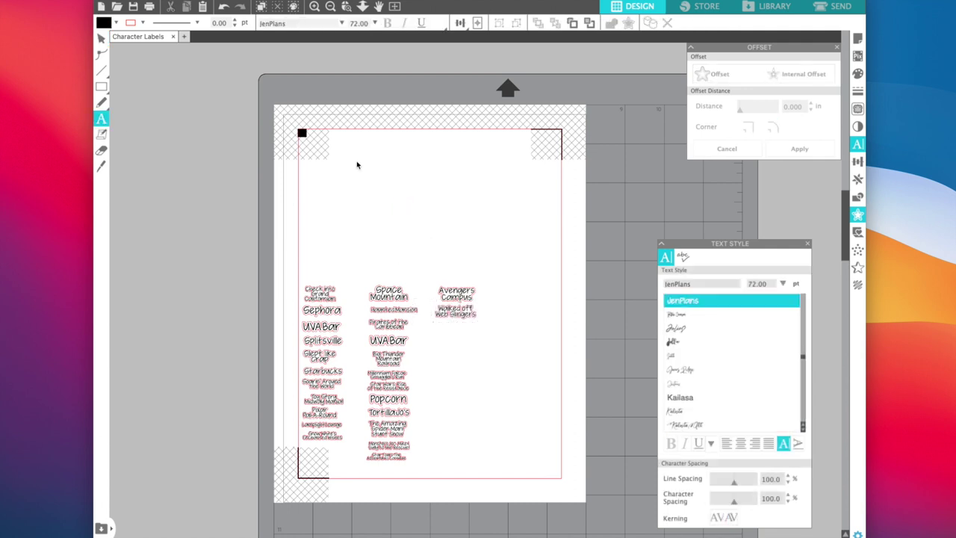
pyautogui.click(357, 162)
pyautogui.write('La Brea')
pyautogui.press('Return')
pyautogui.write('Bakery Cafe')
pyautogui.click(741, 443)
pyautogui.click(789, 482)
# Step: Give the "La Brea Bakery Cafe" text a cleaned-up offset outline and place the small label below "Walked off Web Slingers"
pyautogui.click(704, 74)
pyautogui.moveTo(452, 150); pyautogui.dragTo(452, 216)
pyautogui.press('e')
pyautogui.moveTo(452, 184)
pyautogui.mouseDown()
pyautogui.moveTo(426, 186)
pyautogui.moveTo(536, 182)
pyautogui.mouseUp()
pyautogui.click(101, 38)
pyautogui.moveTo(470, 231); pyautogui.dragTo(447, 166)
pyautogui.moveTo(317, 120); pyautogui.dragTo(583, 206)
pyautogui.moveTo(567, 125); pyautogui.dragTo(456, 330)
# Step: Add the text "WEB SLINGERS: A Spider-Man Adventage" at the top of the page, centred with 80% line spacing
pyautogui.click(101, 119)
pyautogui.click(362, 170)
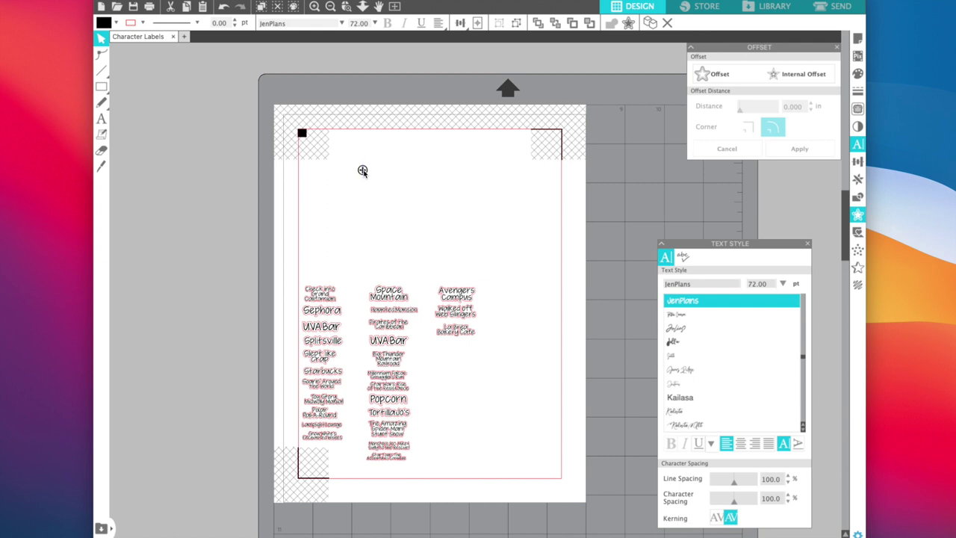
pyautogui.write('EB')
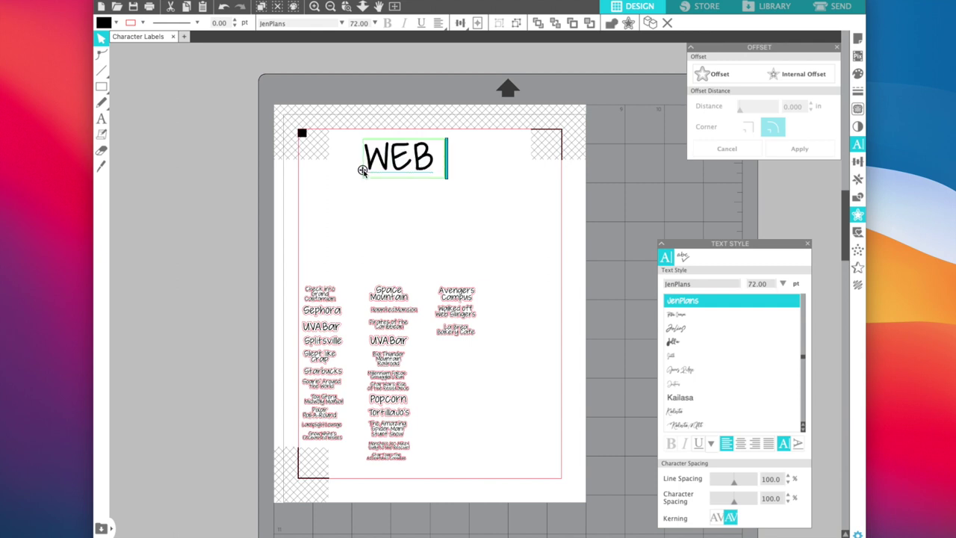
pyautogui.write(' SLIN')
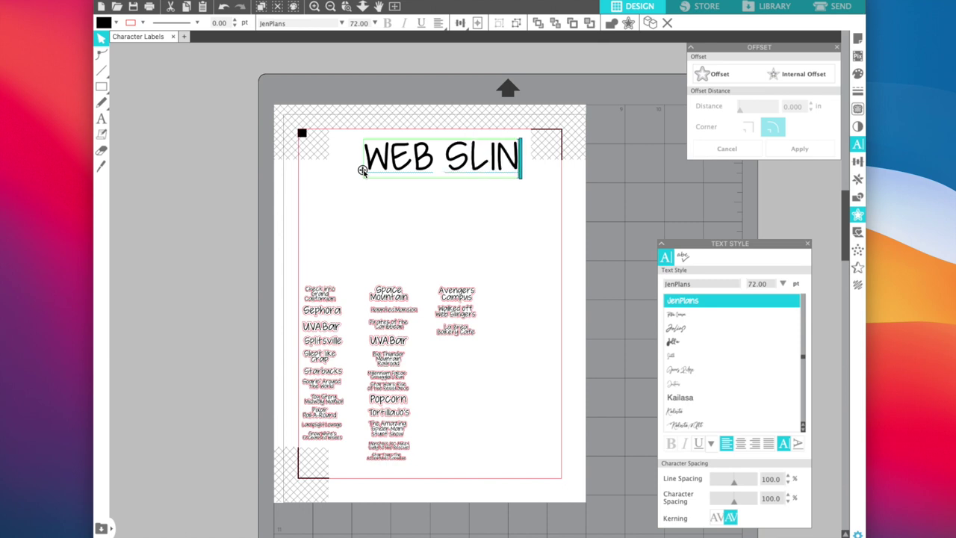
pyautogui.write('GERS: A Spider-Man Adventage')
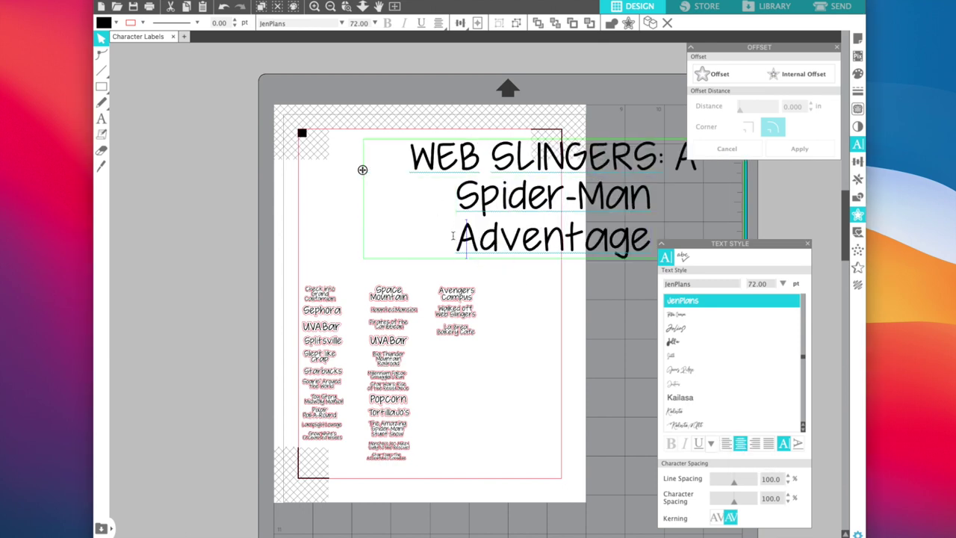
pyautogui.click(740, 443)
pyautogui.click(788, 482)
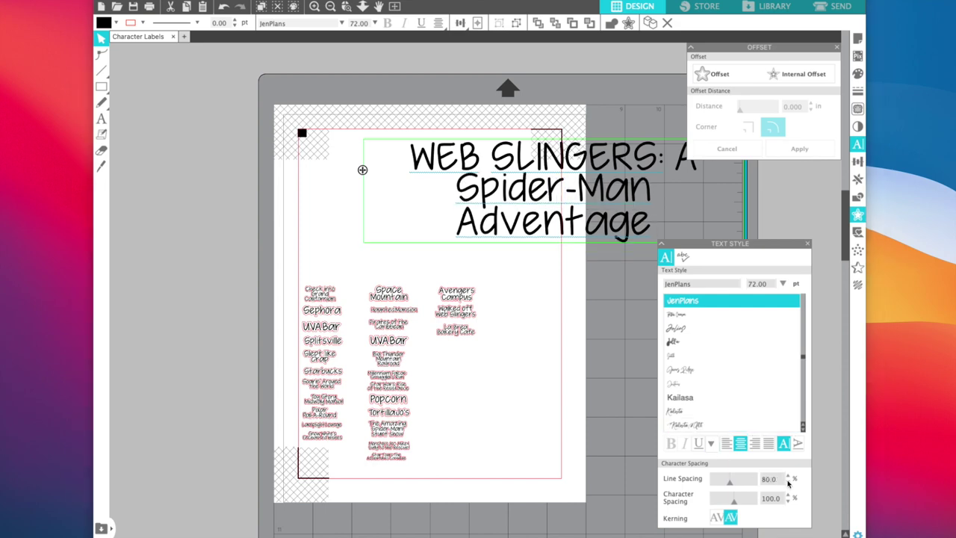
# Step: Correct the last word of the "WEB SLINGERS" text to "Adventure" and set the line spacing to 75%
pyautogui.press('BackSpace')
pyautogui.press('BackSpace')
pyautogui.press('BackSpace')
pyautogui.write('ure')
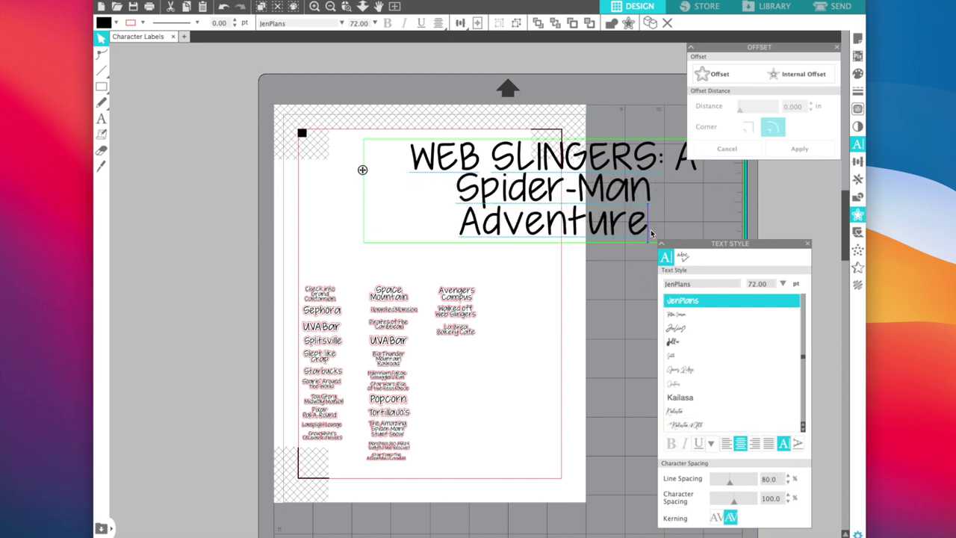
pyautogui.click(684, 258)
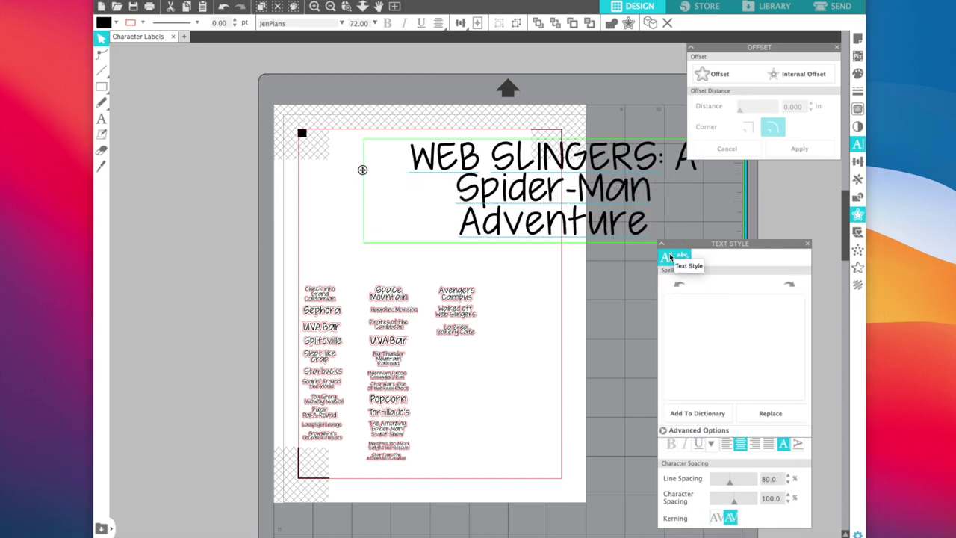
pyautogui.click(669, 254)
pyautogui.click(789, 484)
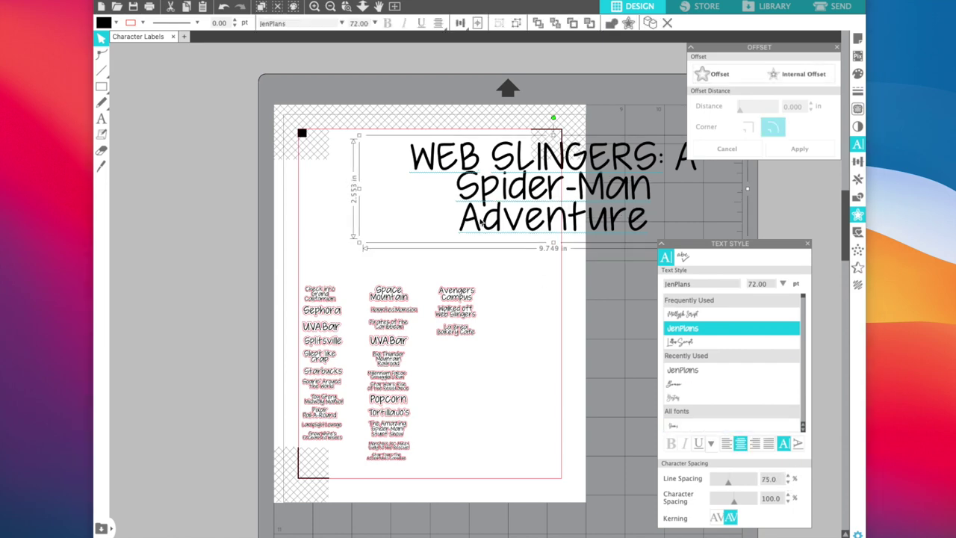
# Step: Try to rewrap the "WEB SLINGERS" text by adjusting its text box, and undo the unwanted changes
pyautogui.moveTo(360, 190); pyautogui.dragTo(340, 185)
pyautogui.press('super+z')
pyautogui.doubleClick(455, 192)
pyautogui.press('super+z')
pyautogui.press('super+z')
pyautogui.press('super+z')
pyautogui.press('super+z')
pyautogui.press('super+z')
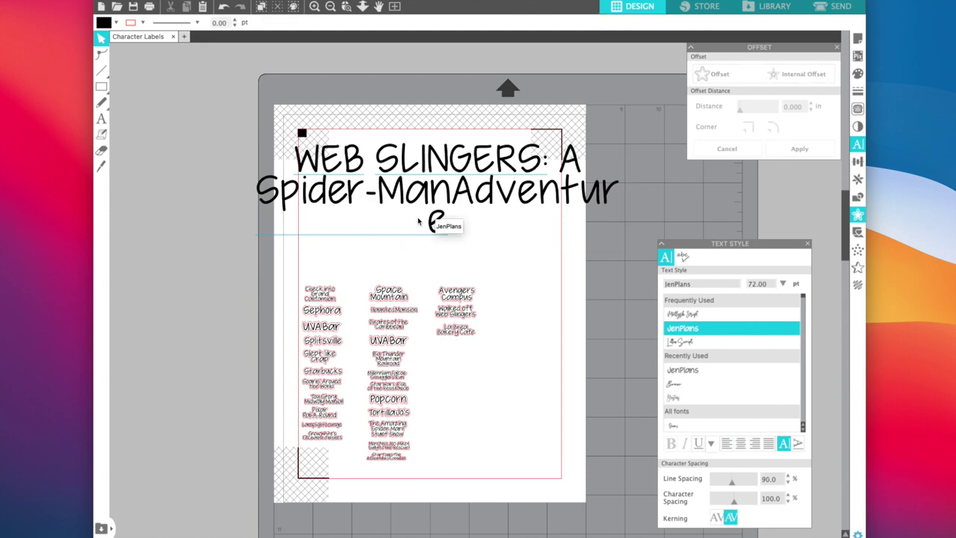
pyautogui.press('super+z')
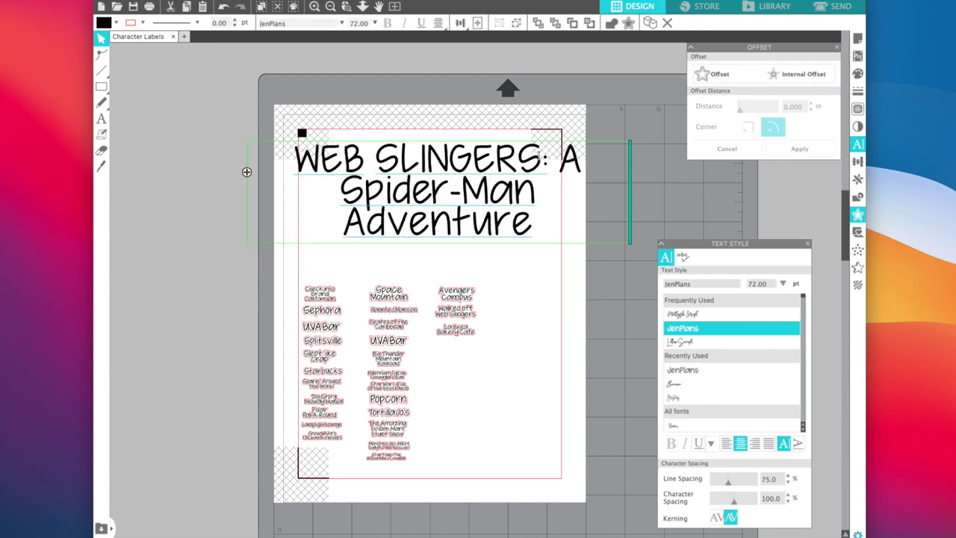
# Step: Start a new line before "A Spider-Man" and give the whole text an offset outline without stray inner pieces
pyautogui.click(542, 156)
pyautogui.press('Return')
pyautogui.click(712, 74)
pyautogui.moveTo(433, 187); pyautogui.dragTo(695, 202)
pyautogui.click(100, 151)
pyautogui.moveTo(324, 152)
pyautogui.mouseDown()
pyautogui.moveTo(354, 209)
pyautogui.moveTo(423, 204)
pyautogui.moveTo(529, 155)
pyautogui.moveTo(414, 179)
pyautogui.mouseUp()
pyautogui.click(101, 38)
pyautogui.moveTo(694, 201); pyautogui.dragTo(435, 181)
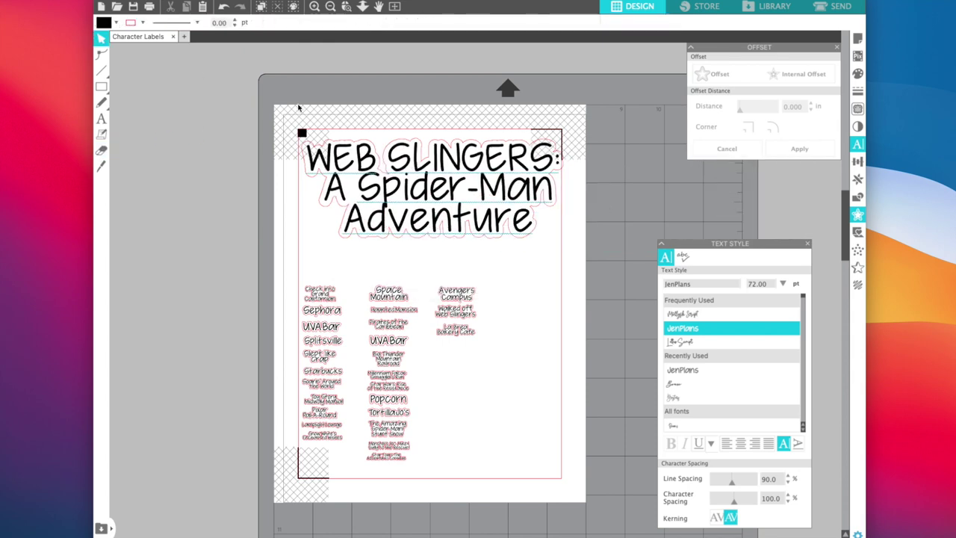
# Step: Shrink the "WEB SLINGERS: A Spider-Man Adventure" label with its outline and place it below "La Brea Bakery Cafe"
pyautogui.moveTo(298, 107); pyautogui.dragTo(625, 246)
pyautogui.moveTo(569, 134)
pyautogui.mouseDown()
pyautogui.moveTo(346, 228)
pyautogui.moveTo(457, 352)
pyautogui.mouseUp()
pyautogui.click(525, 382)
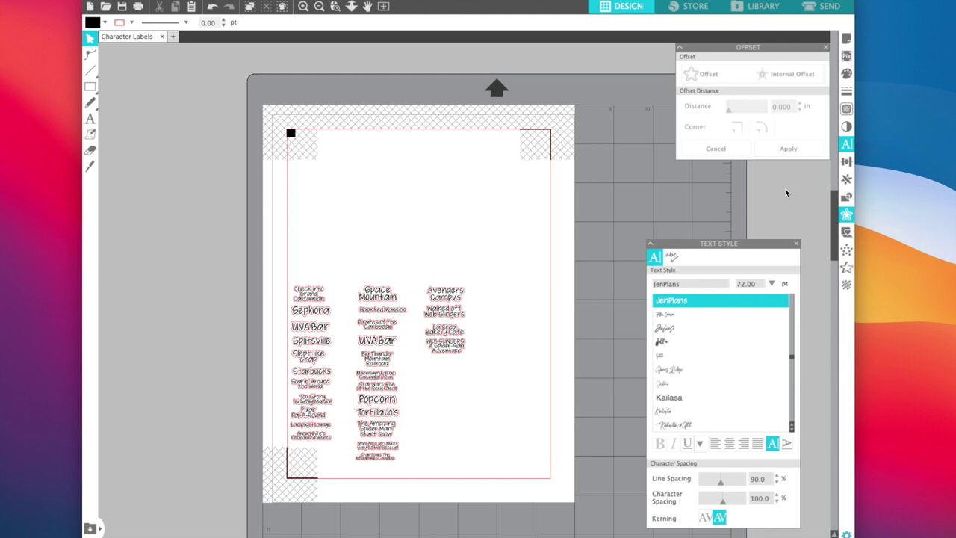
# Step: Left-align the first column's labels, space them evenly in the vertical direction and group them
pyautogui.click(847, 163)
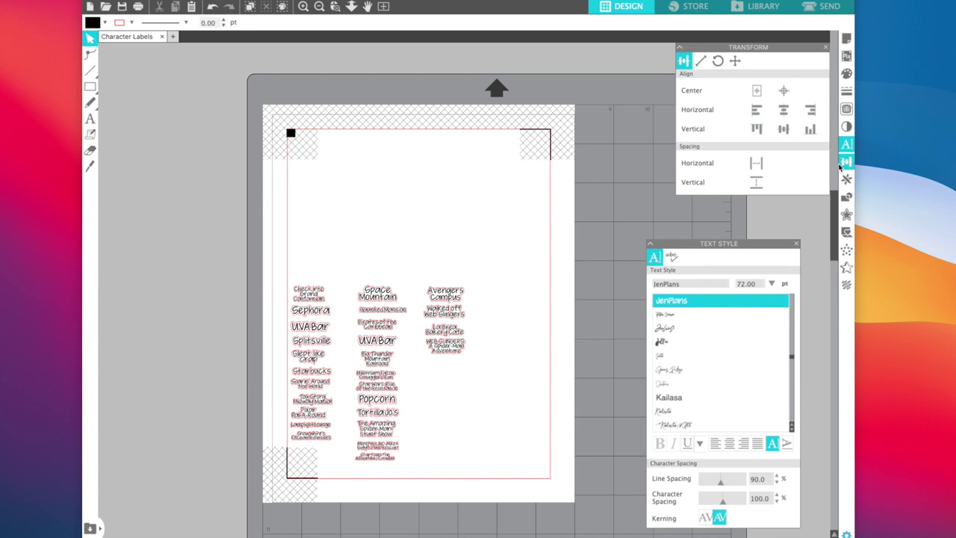
pyautogui.moveTo(287, 248); pyautogui.dragTo(325, 454)
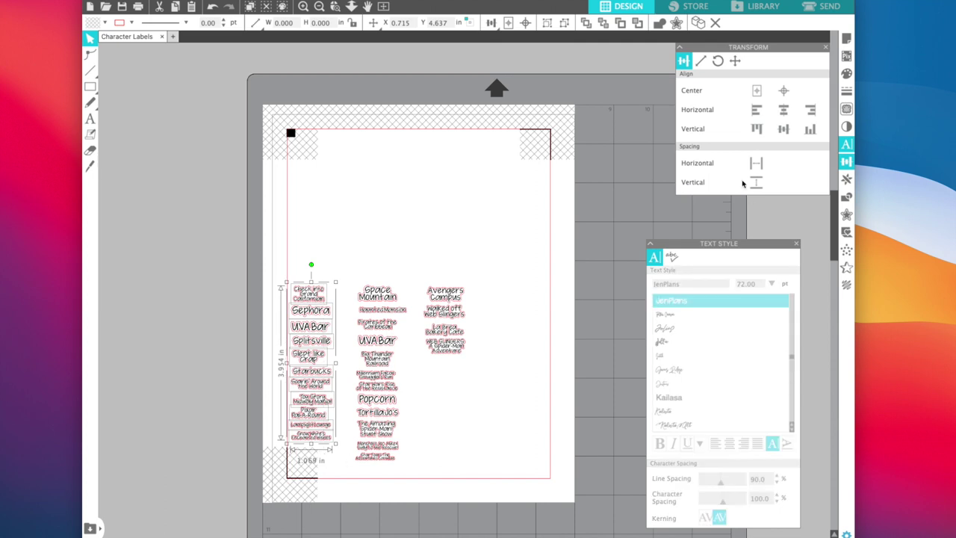
pyautogui.click(755, 112)
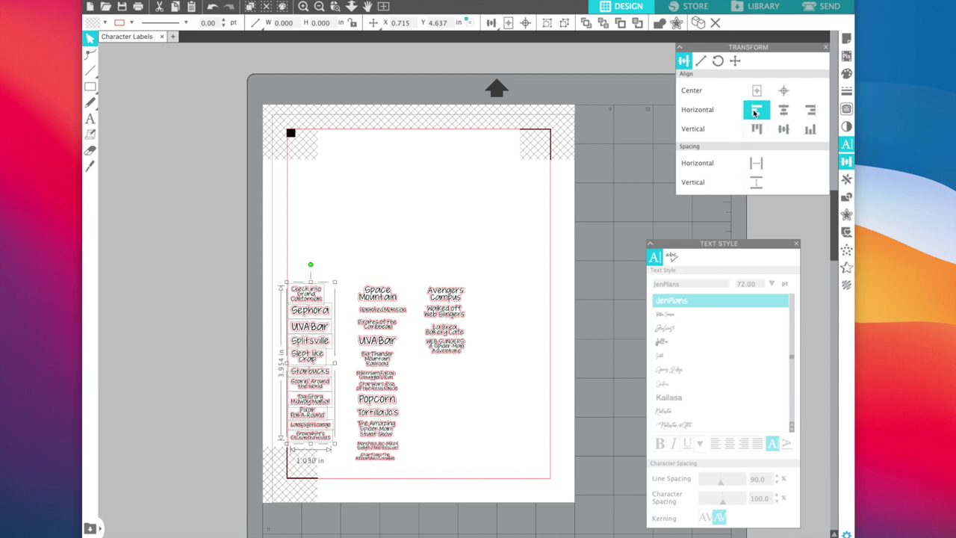
pyautogui.click(761, 185)
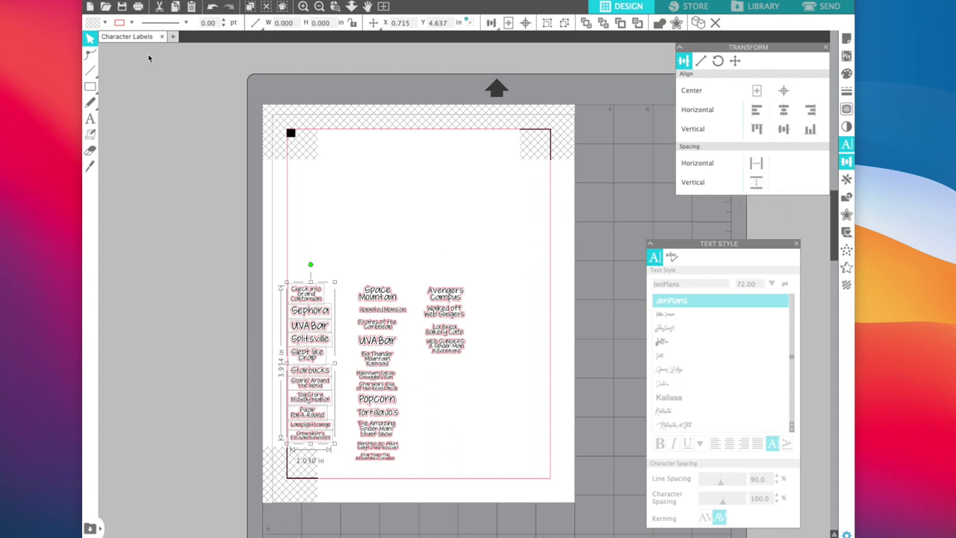
pyautogui.click(213, 0)
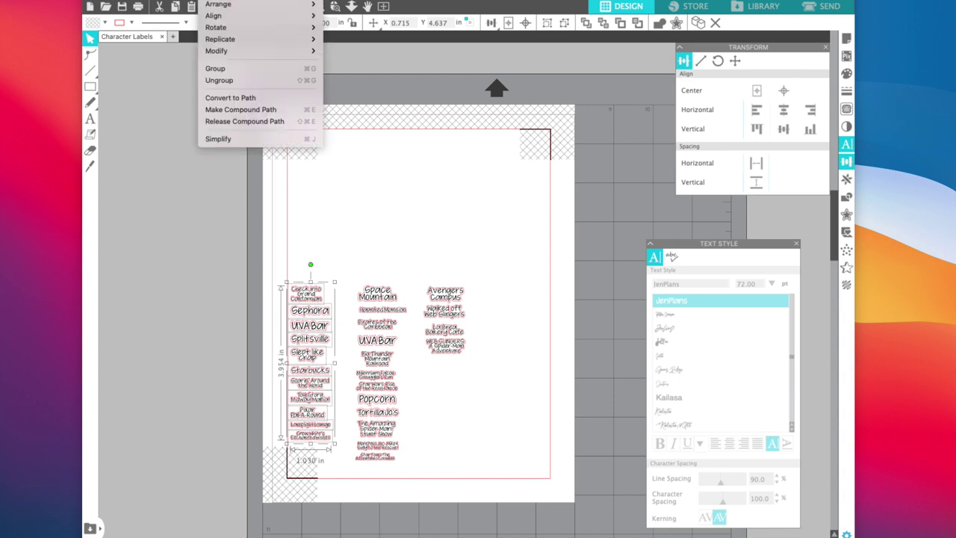
pyautogui.click(220, 70)
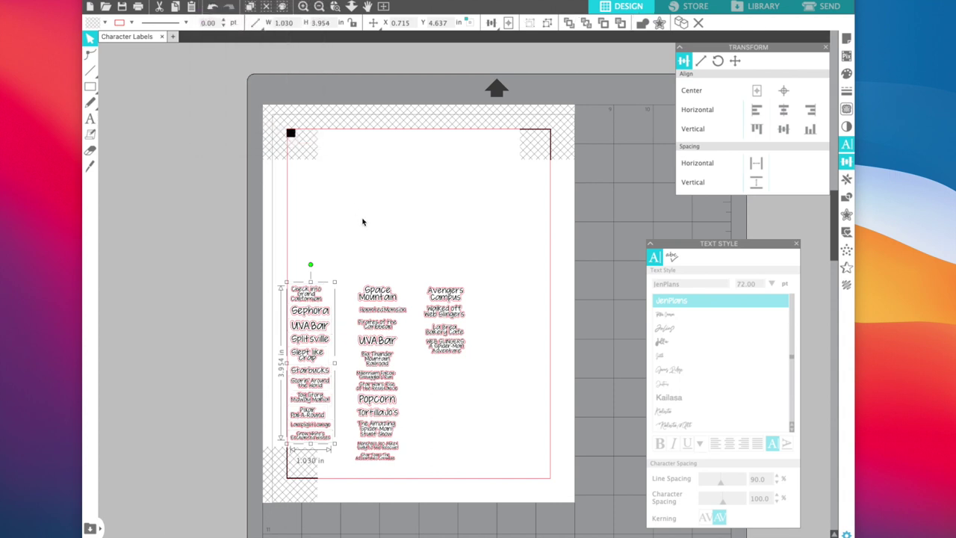
# Step: Move the grouped first column slightly inward from the cut border and nudge the "Avengers Campus" label up
pyautogui.moveTo(320, 327)
pyautogui.mouseDown()
pyautogui.moveTo(351, 241)
pyautogui.moveTo(443, 224)
pyautogui.moveTo(377, 152)
pyautogui.moveTo(349, 167)
pyautogui.moveTo(330, 323)
pyautogui.mouseUp()
pyautogui.moveTo(459, 292)
pyautogui.mouseDown()
pyautogui.moveTo(444, 192)
pyautogui.moveTo(454, 288)
pyautogui.mouseUp()
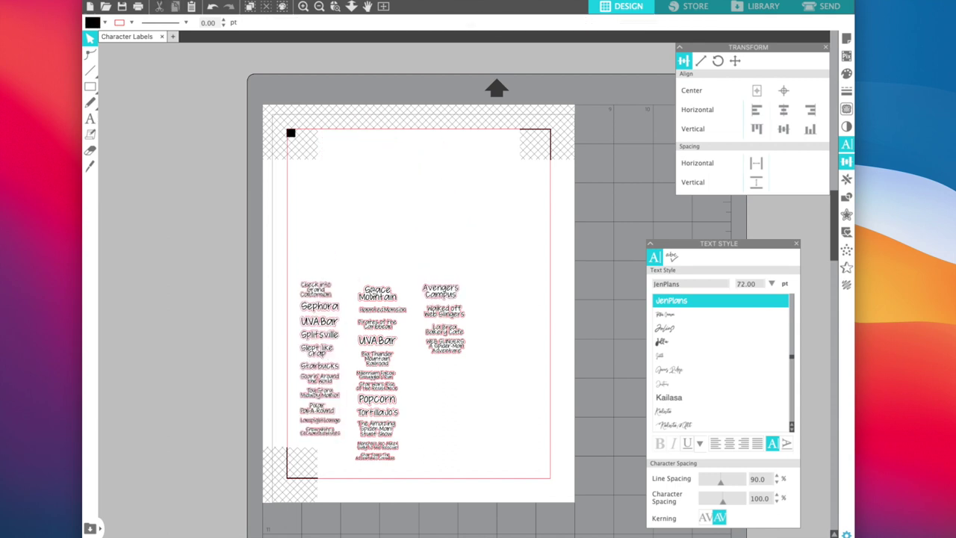
pyautogui.moveTo(315, 313); pyautogui.dragTo(309, 317)
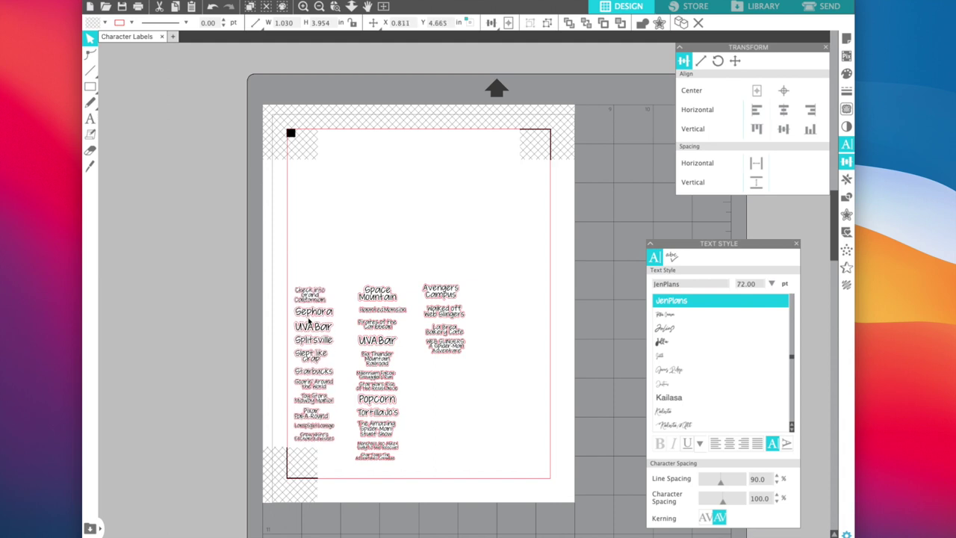
# Step: Left-align the second column's labels after comparing the alignments, space them evenly in the vertical direction and group them
pyautogui.moveTo(359, 252); pyautogui.dragTo(385, 471)
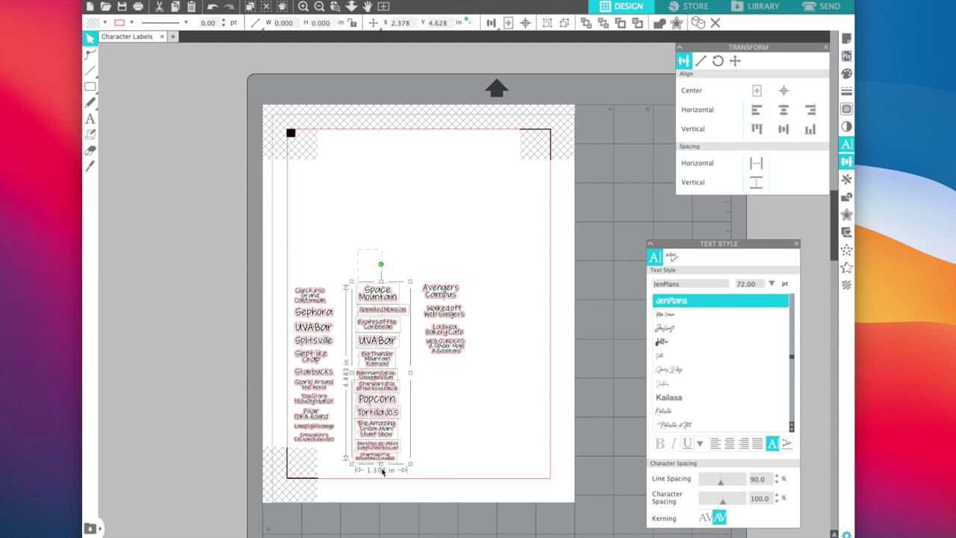
pyautogui.click(756, 112)
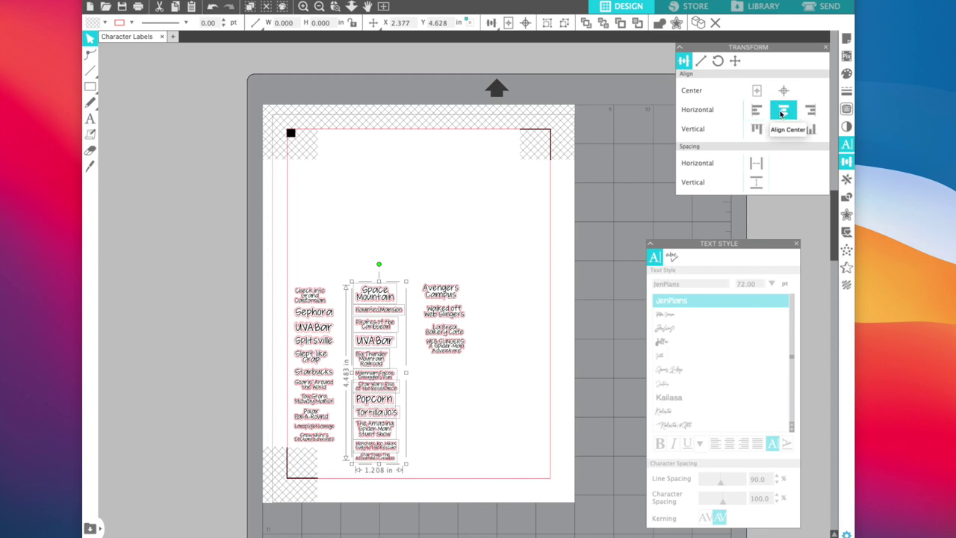
pyautogui.click(782, 113)
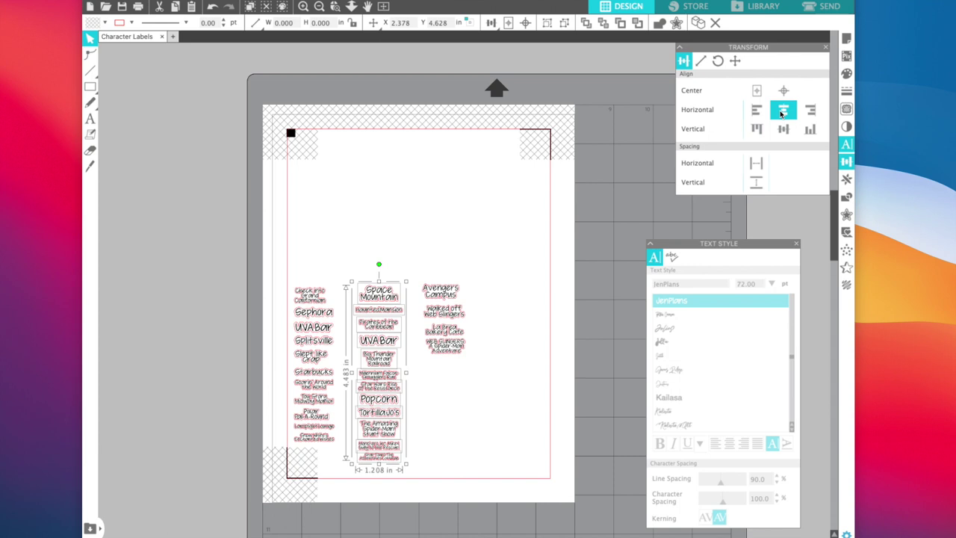
pyautogui.click(811, 110)
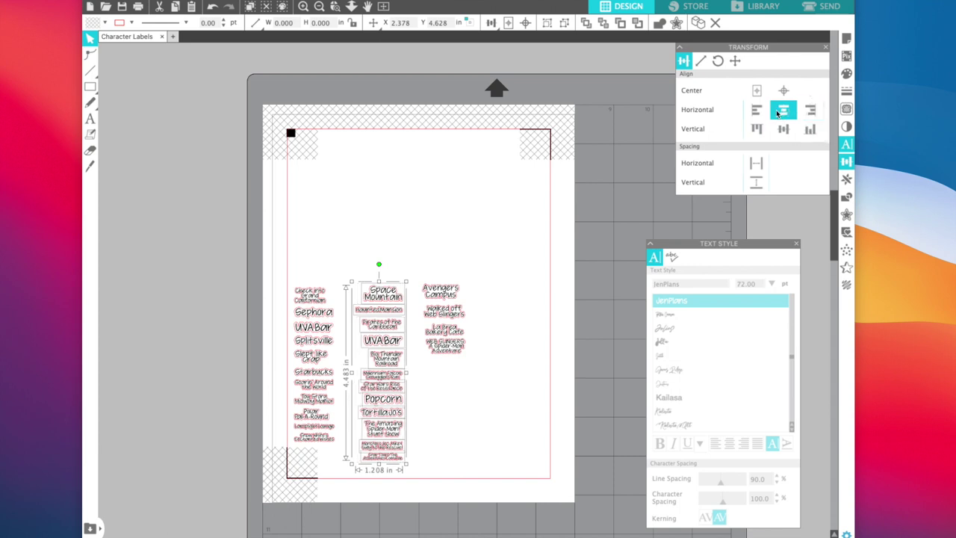
pyautogui.click(777, 112)
pyautogui.click(758, 112)
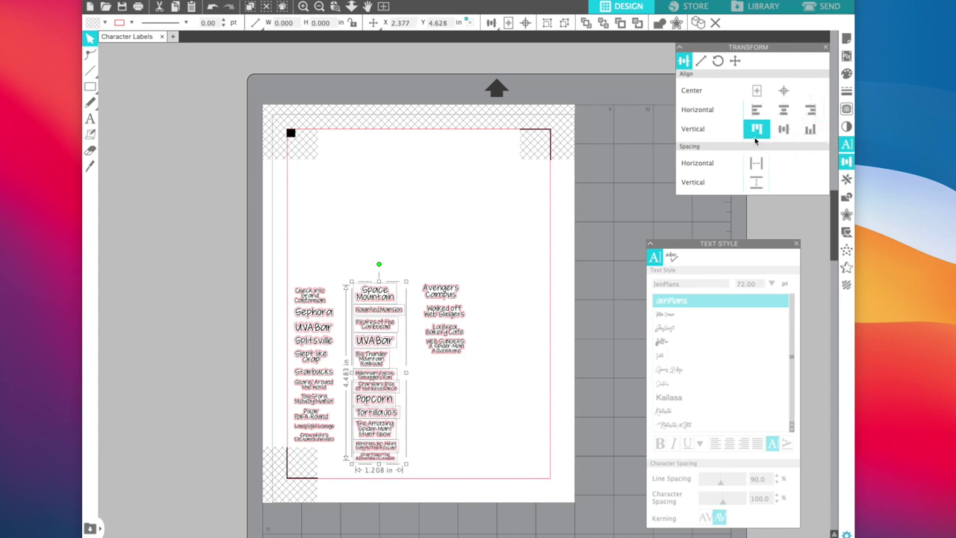
pyautogui.click(756, 184)
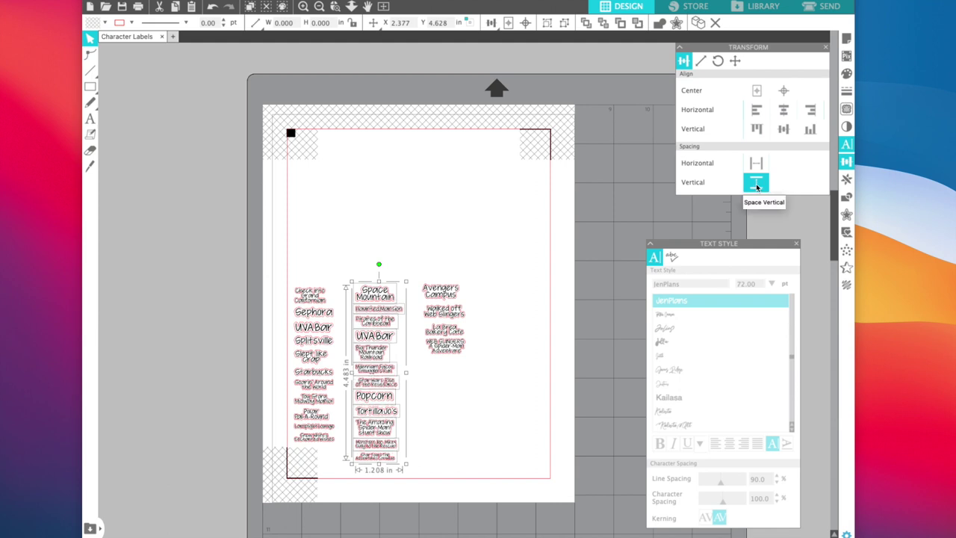
pyautogui.press('super+g')
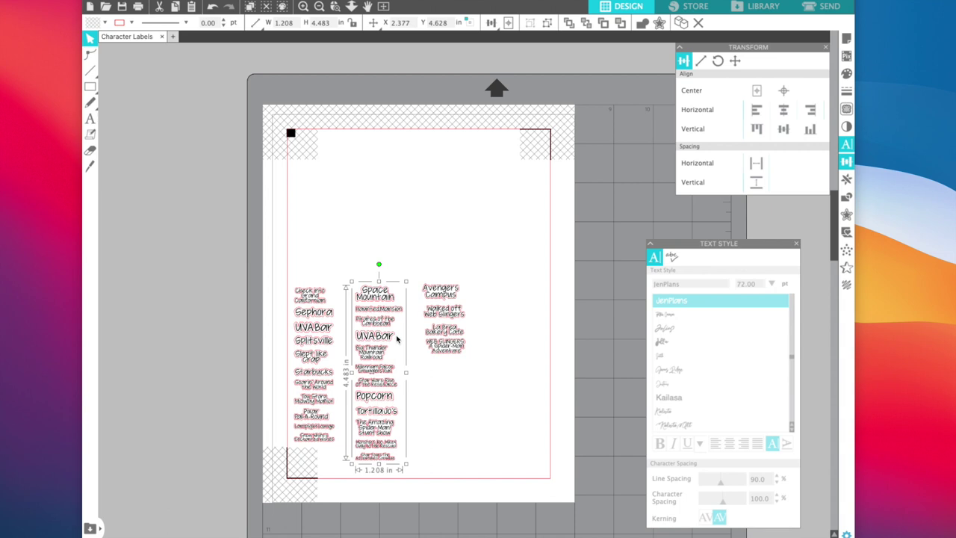
pyautogui.click(413, 248)
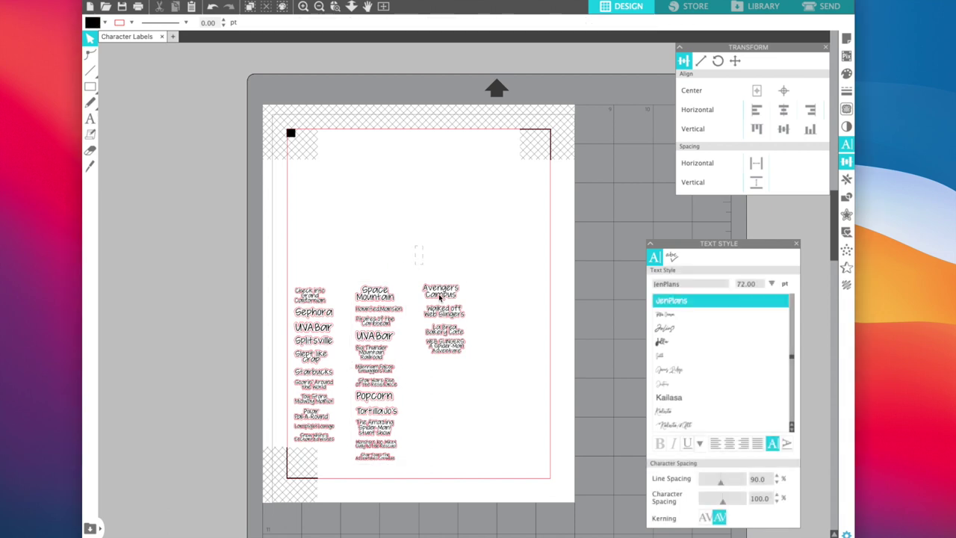
# Step: Reposition the Text Style panel directly below the Transform panel and leave the third column's labels deselected
pyautogui.moveTo(424, 272); pyautogui.dragTo(470, 380)
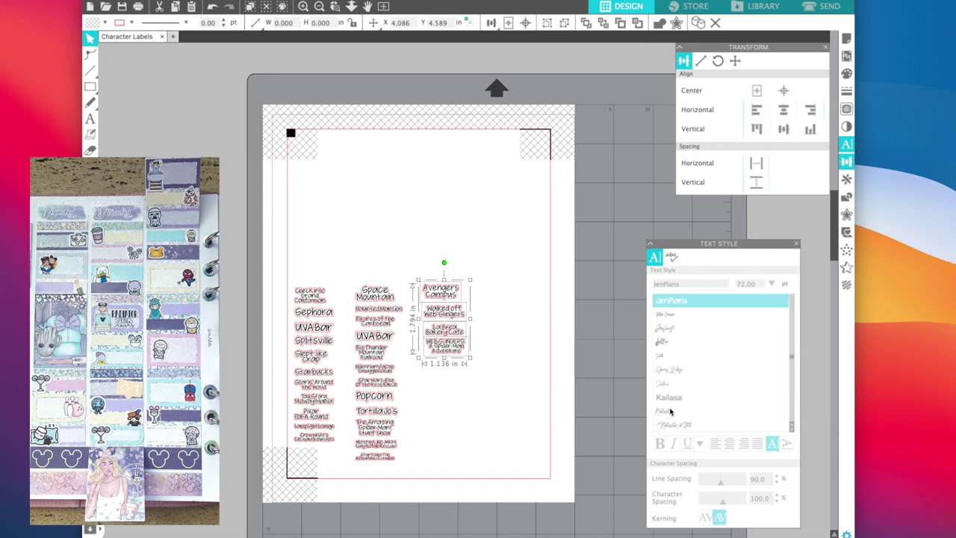
pyautogui.click(730, 443)
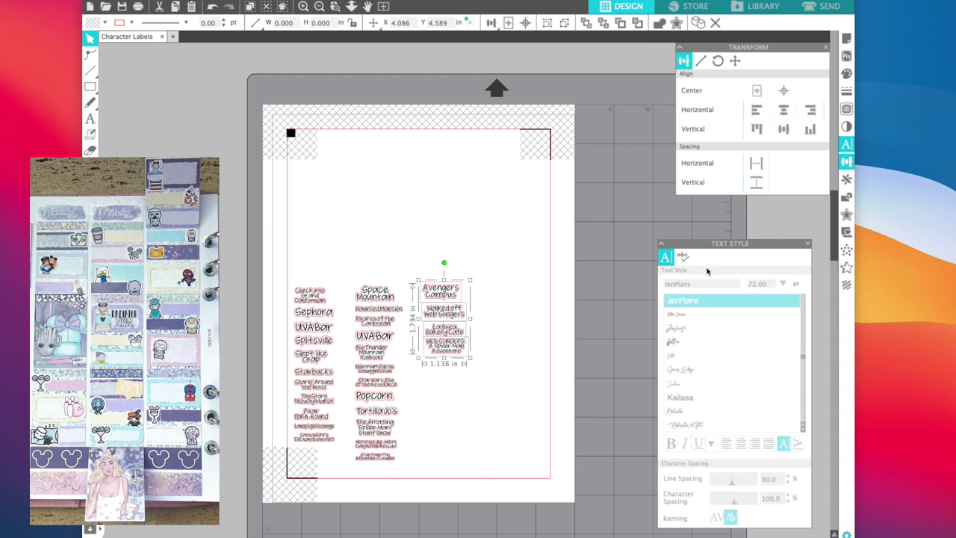
pyautogui.moveTo(719, 244); pyautogui.dragTo(737, 221)
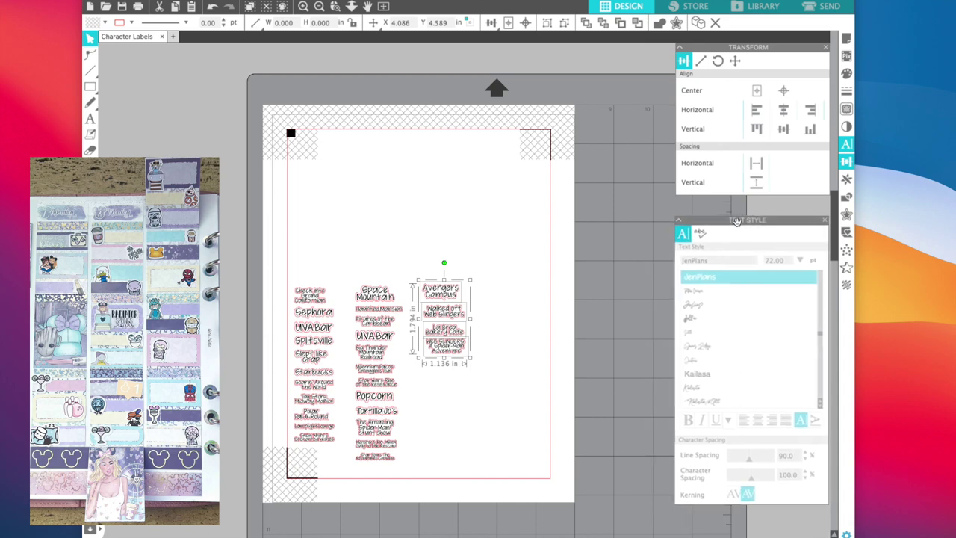
pyautogui.click(372, 259)
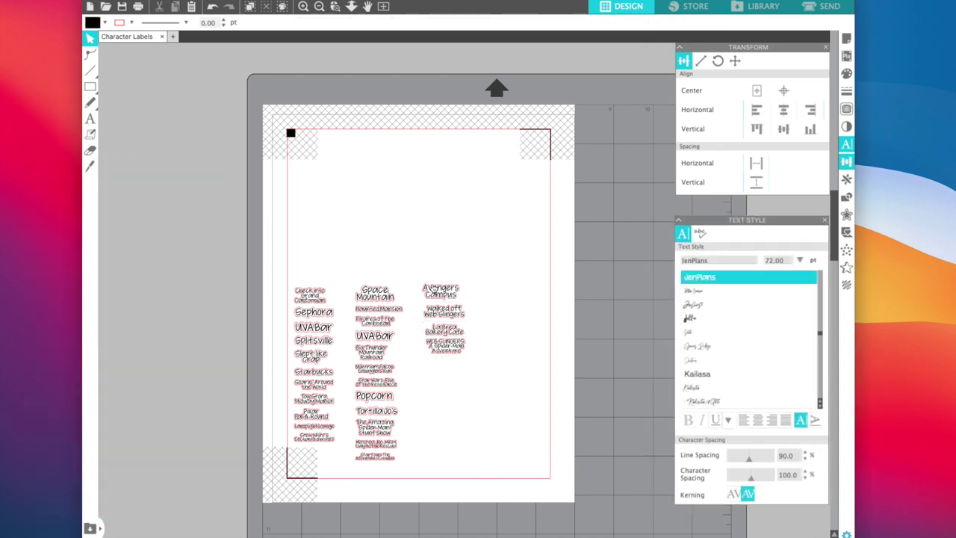
# Step: Left-align the third column's labels, space them evenly in the vertical direction, group them and clear the selection
pyautogui.click(433, 290)
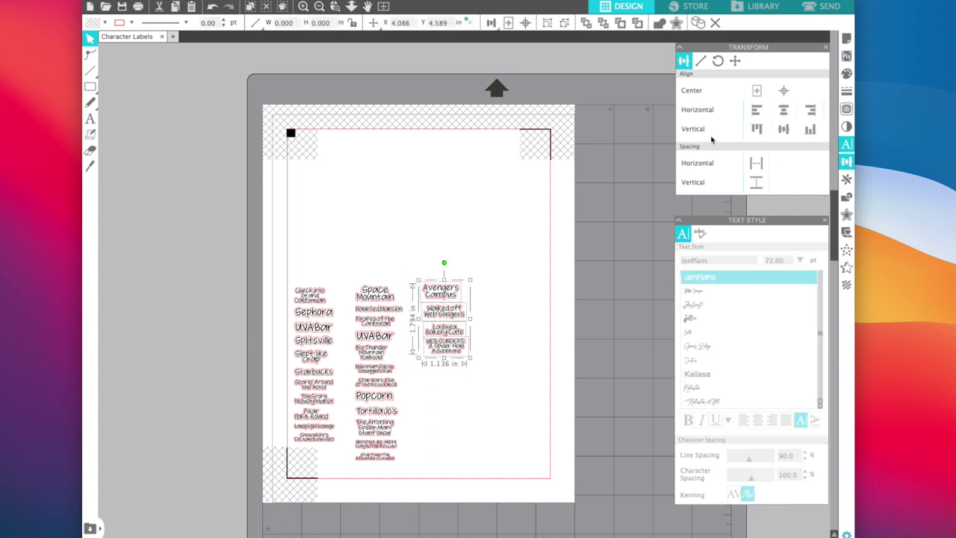
pyautogui.click(756, 109)
pyautogui.click(755, 184)
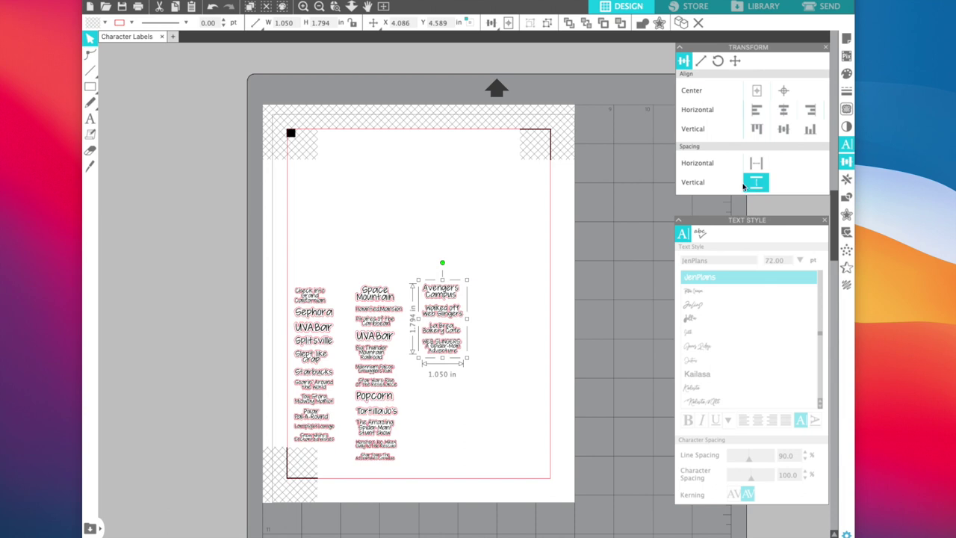
pyautogui.click(383, 228)
# Step: Move each of the three grouped columns further right towards the page's middle and select all three together
pyautogui.moveTo(443, 306); pyautogui.dragTo(472, 304)
pyautogui.moveTo(363, 310); pyautogui.dragTo(401, 299)
pyautogui.moveTo(310, 313); pyautogui.dragTo(347, 304)
pyautogui.moveTo(318, 247); pyautogui.dragTo(498, 478)
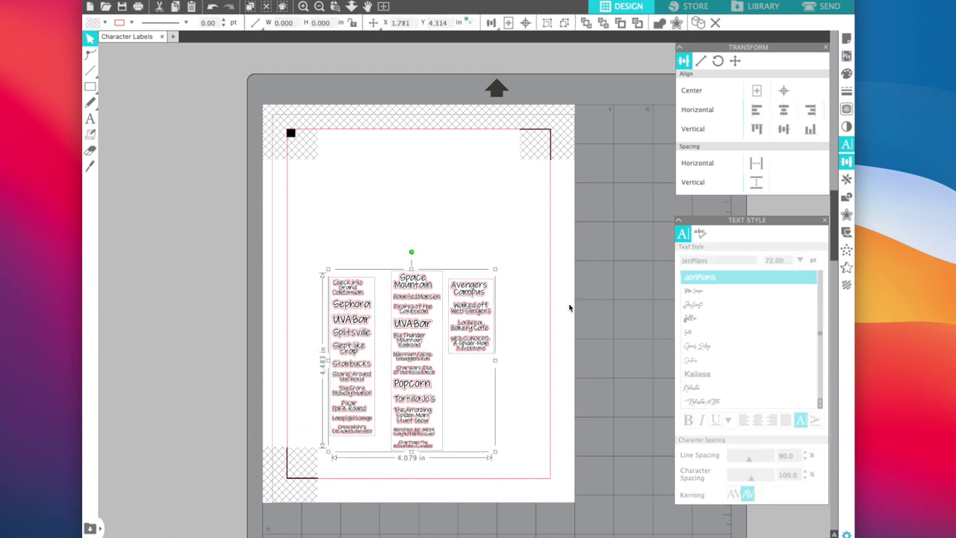
# Step: Try a horizontal center alignment on the three selected columns and undo it
pyautogui.click(785, 110)
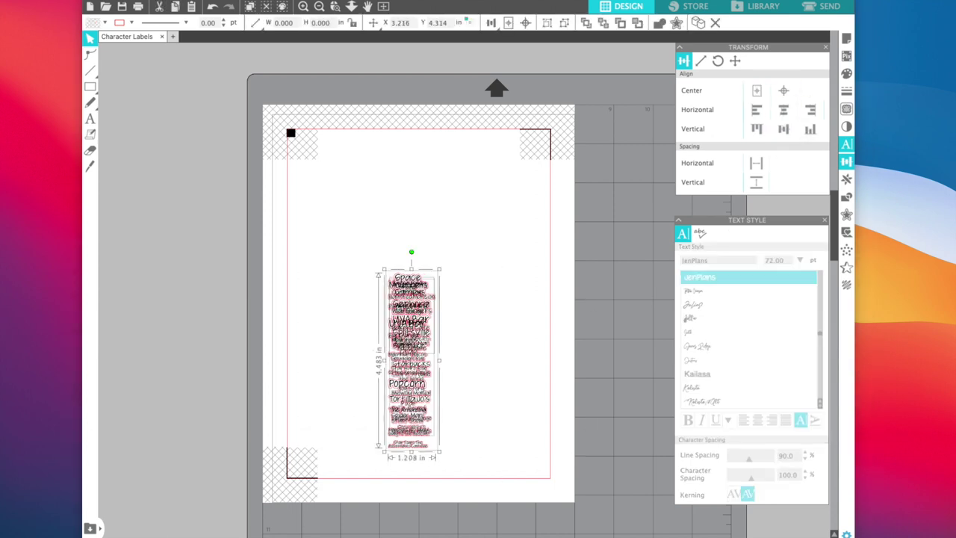
pyautogui.click(119, 0)
pyautogui.click(128, 1)
# Step: Space the three columns evenly in the horizontal direction and align them on their vertical middles after trying vertical spacing and top alignment
pyautogui.click(756, 186)
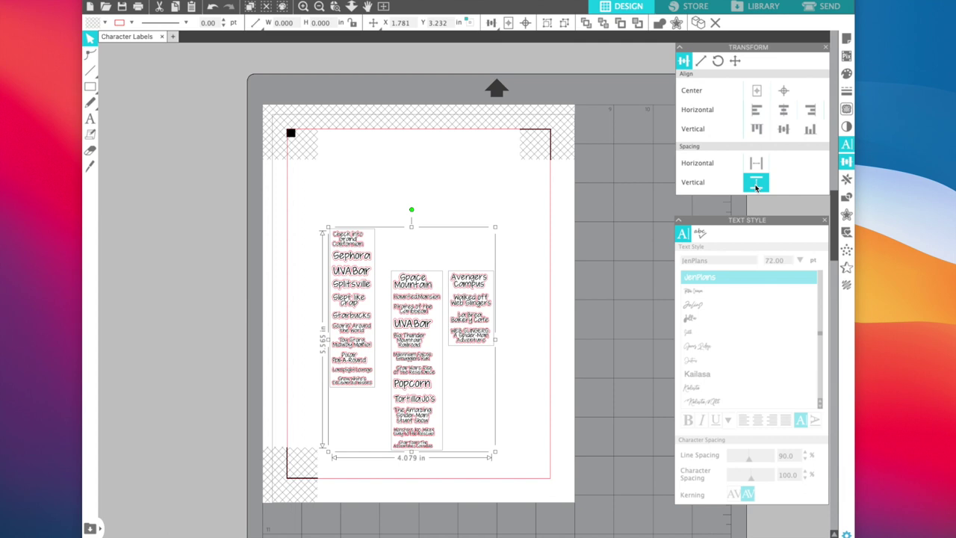
pyautogui.click(756, 163)
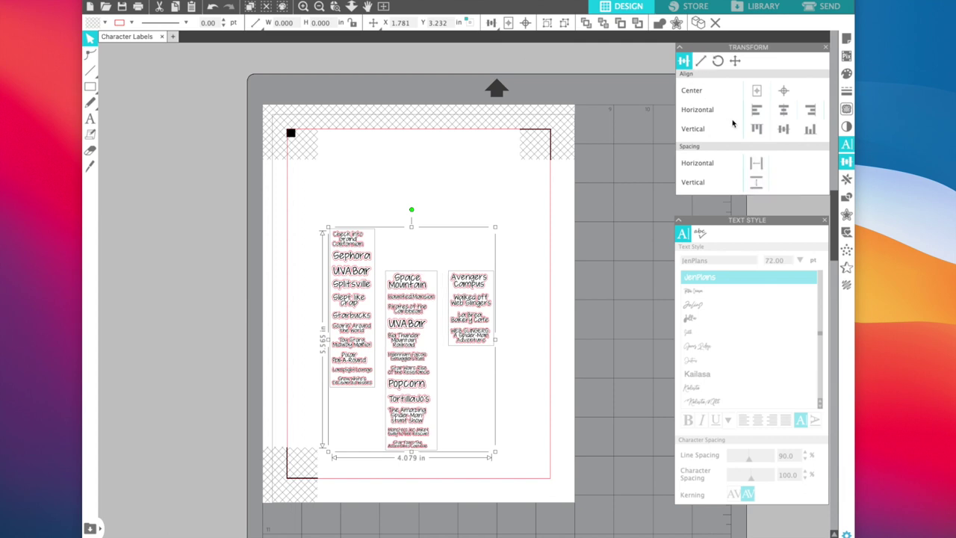
pyautogui.click(758, 130)
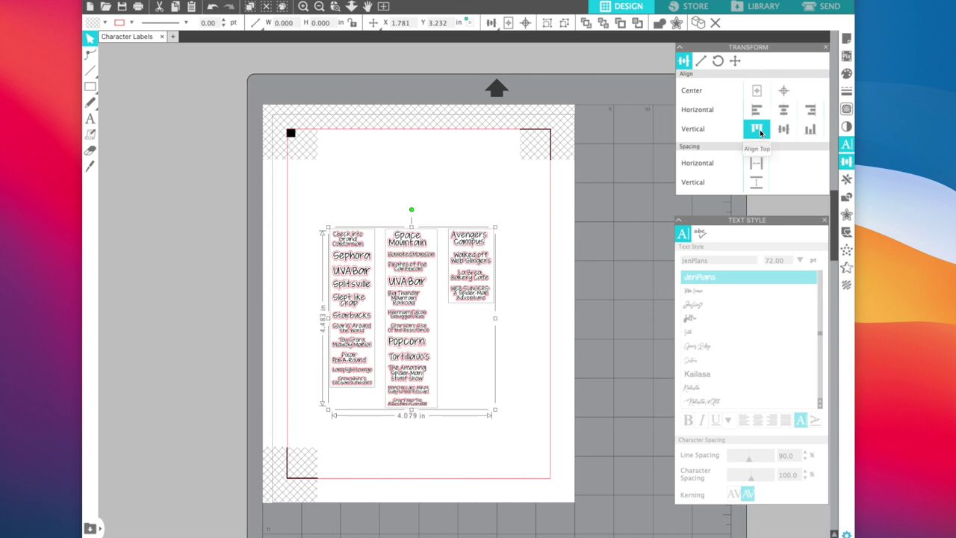
pyautogui.click(790, 128)
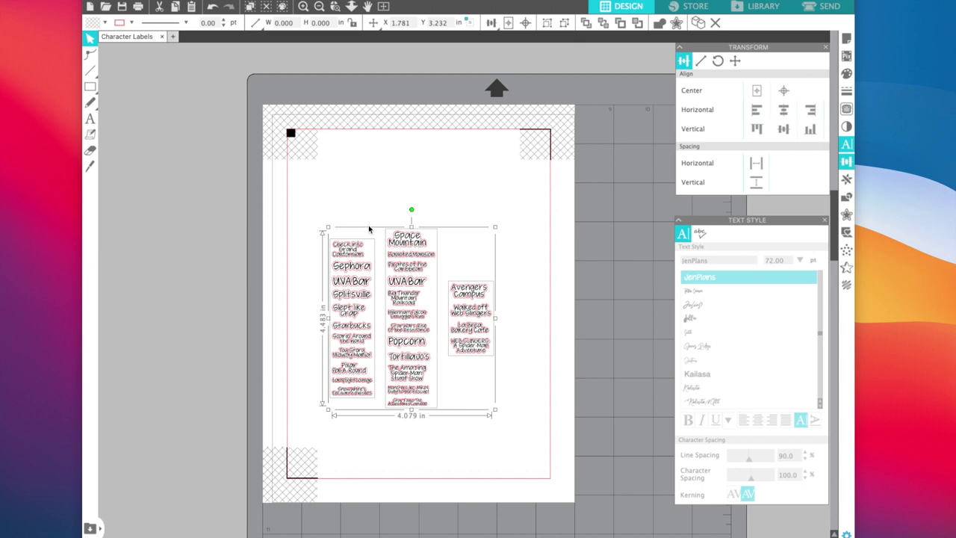
pyautogui.click(371, 193)
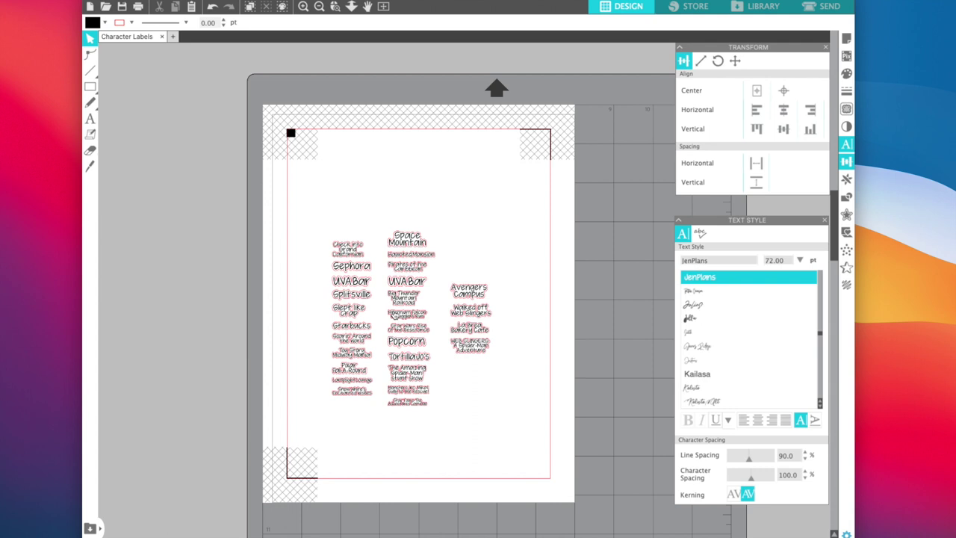
# Step: Add the text "Run" in JenPlans above the columns and give it a rounded-corner offset outline
pyautogui.click(90, 118)
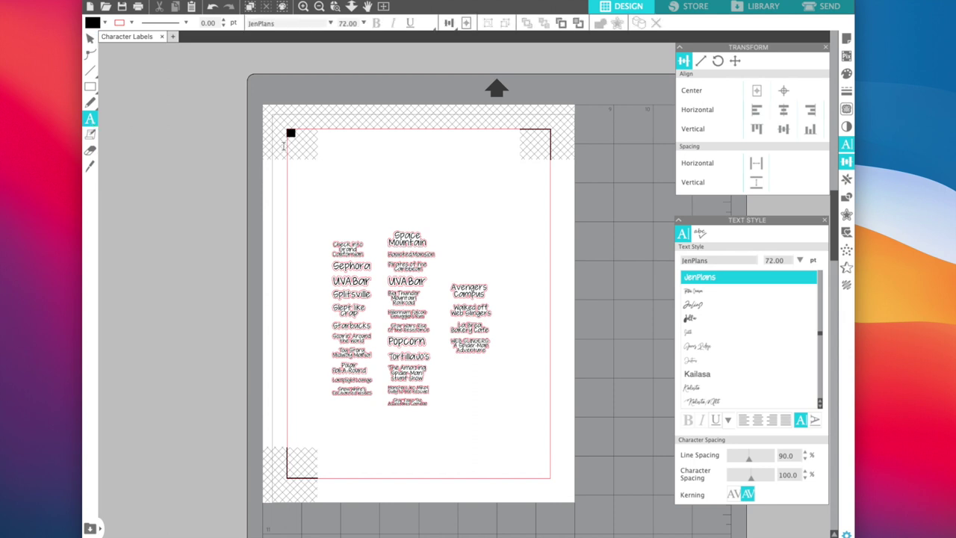
pyautogui.click(398, 156)
pyautogui.write('Run')
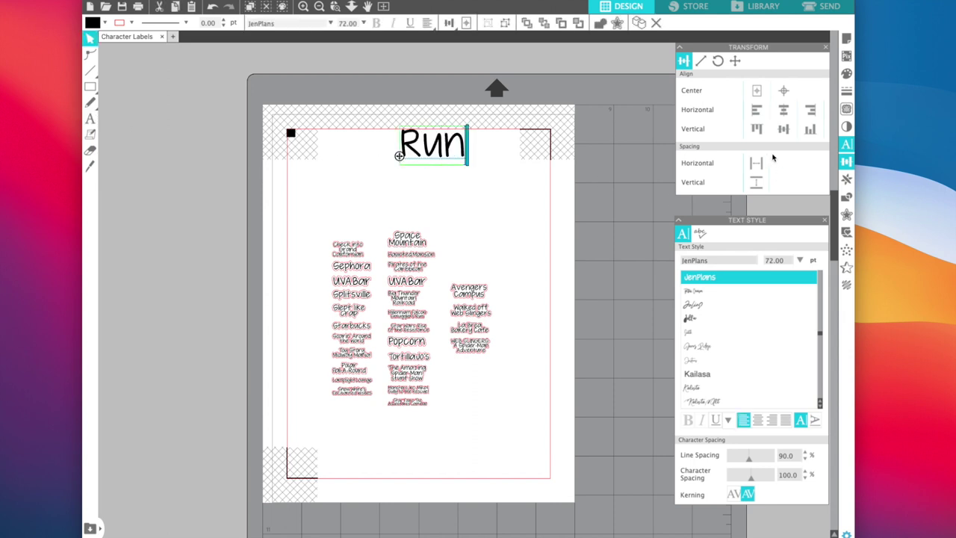
pyautogui.click(846, 215)
pyautogui.click(699, 79)
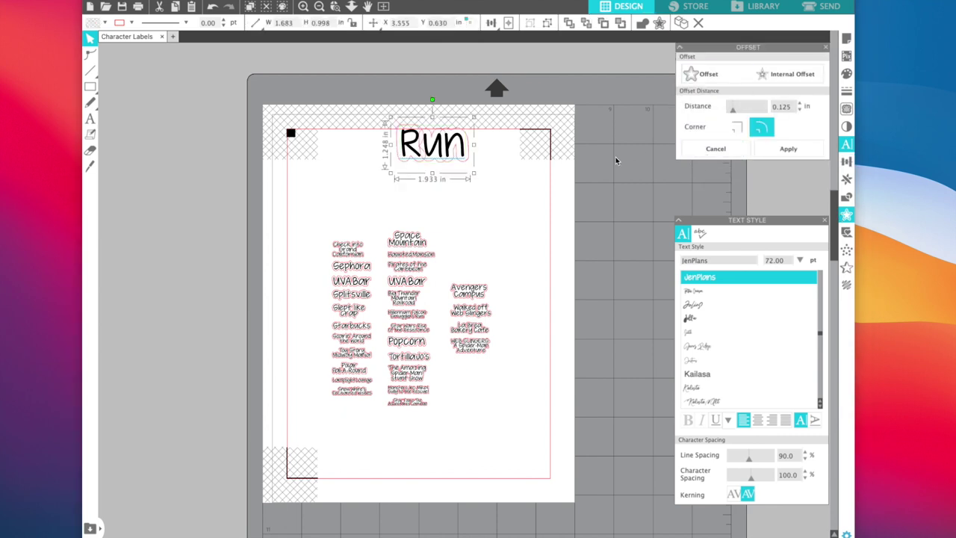
pyautogui.click(357, 124)
# Step: Group the "Run" text with its offset, move it down into the cut area and scale it to about 0.475 in wide
pyautogui.moveTo(373, 116); pyautogui.dragTo(483, 179)
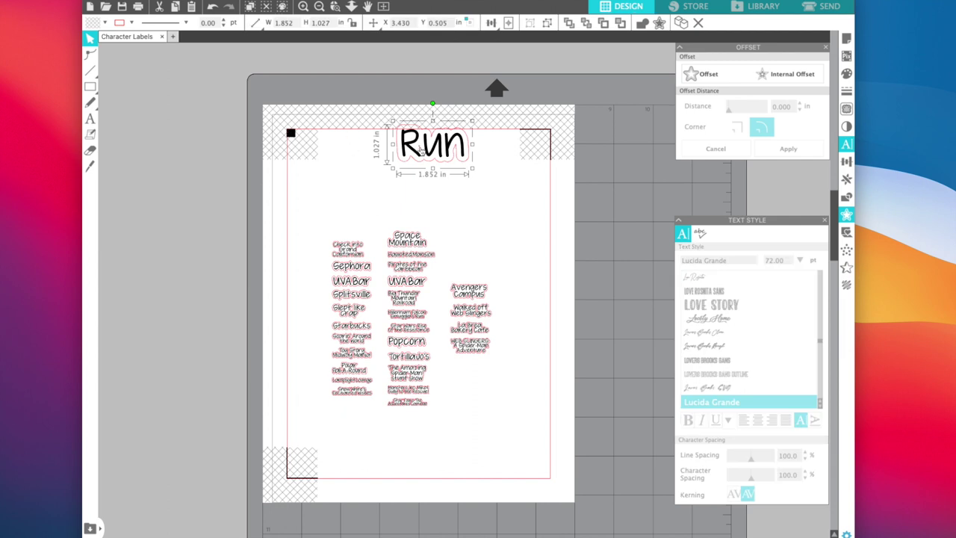
pyautogui.moveTo(422, 150); pyautogui.dragTo(425, 173)
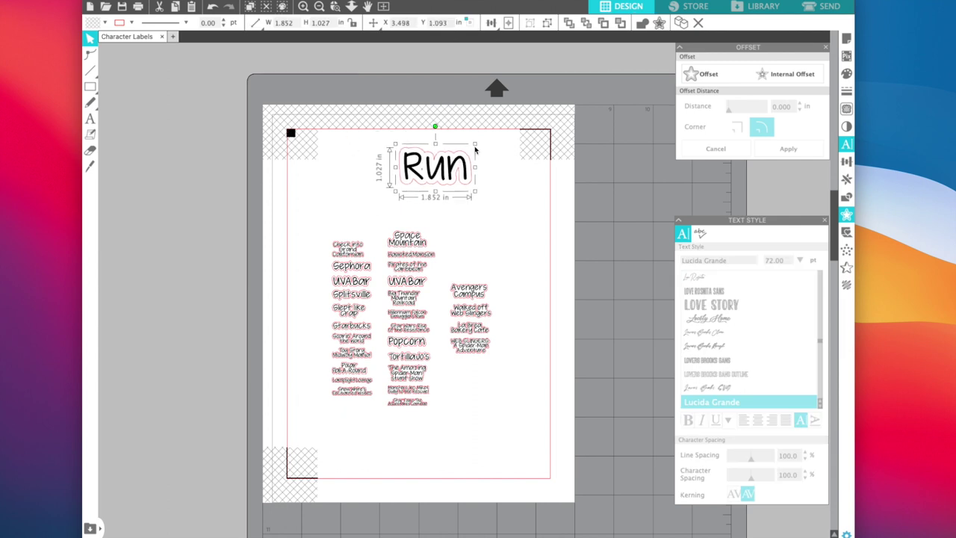
pyautogui.moveTo(476, 143); pyautogui.dragTo(387, 157)
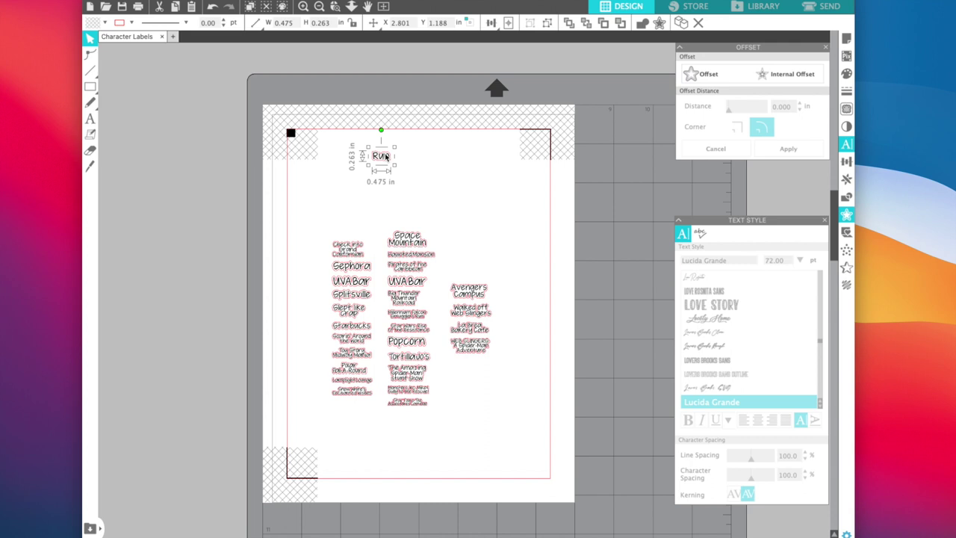
# Step: Duplicate the "Run" label, place the copy directly beneath the original and replicate that copy five times to the left
pyautogui.press('super+d')
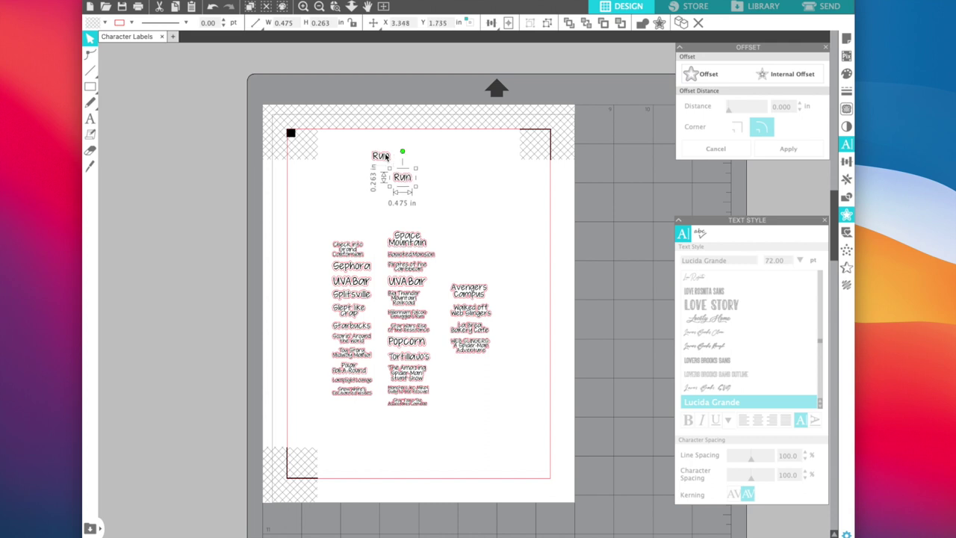
pyautogui.moveTo(405, 180); pyautogui.dragTo(382, 170)
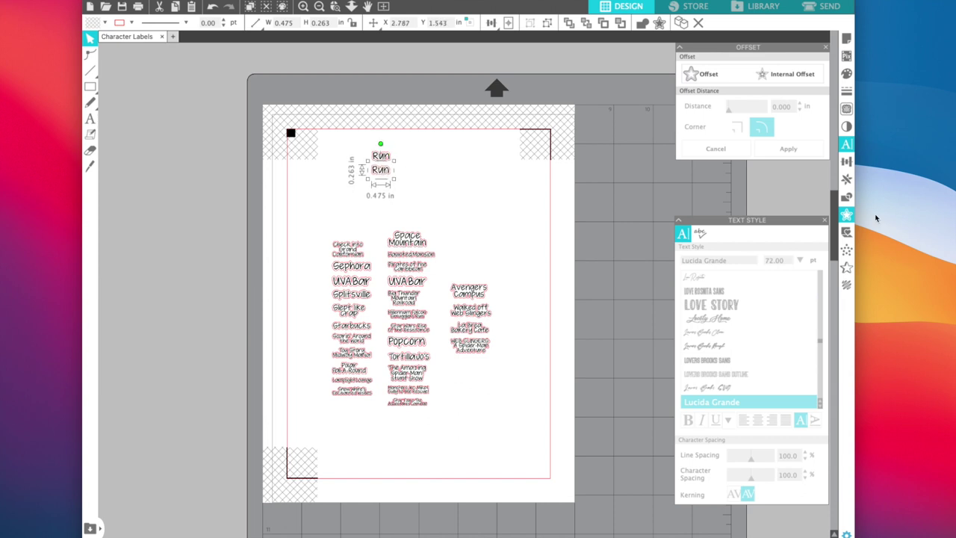
pyautogui.click(846, 179)
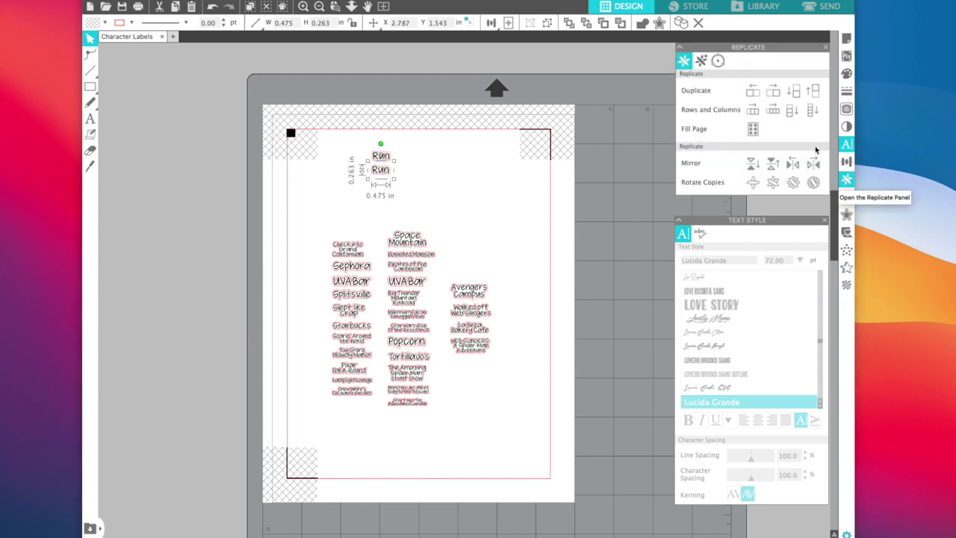
pyautogui.click(754, 92)
pyautogui.click(753, 92)
pyautogui.click(753, 92)
pyautogui.click(753, 92)
pyautogui.click(753, 92)
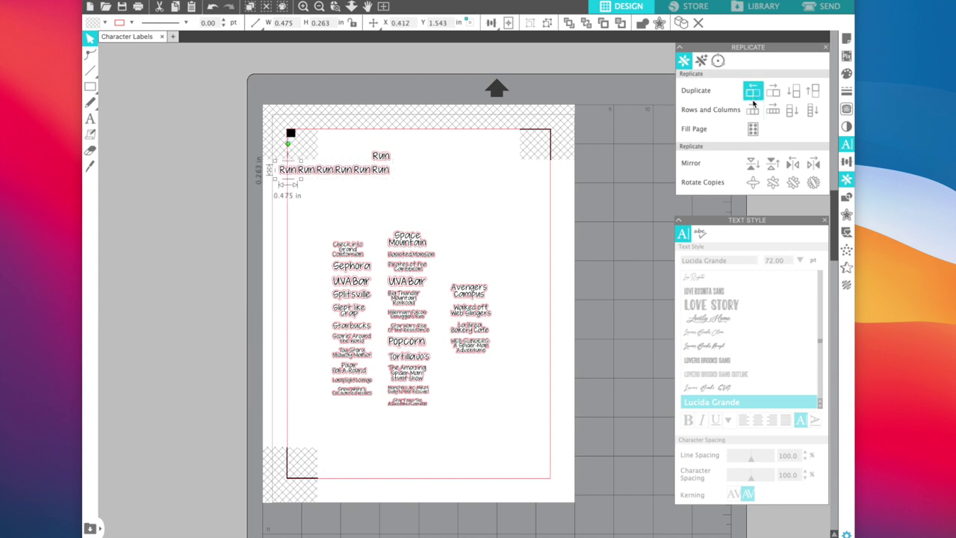
# Step: Replicate the leftmost "Run" copy downward to build a column of nine labels
pyautogui.click(790, 111)
pyautogui.click(789, 111)
pyautogui.click(790, 111)
pyautogui.click(790, 111)
pyautogui.click(790, 111)
pyautogui.click(790, 111)
pyautogui.click(789, 110)
pyautogui.click(790, 111)
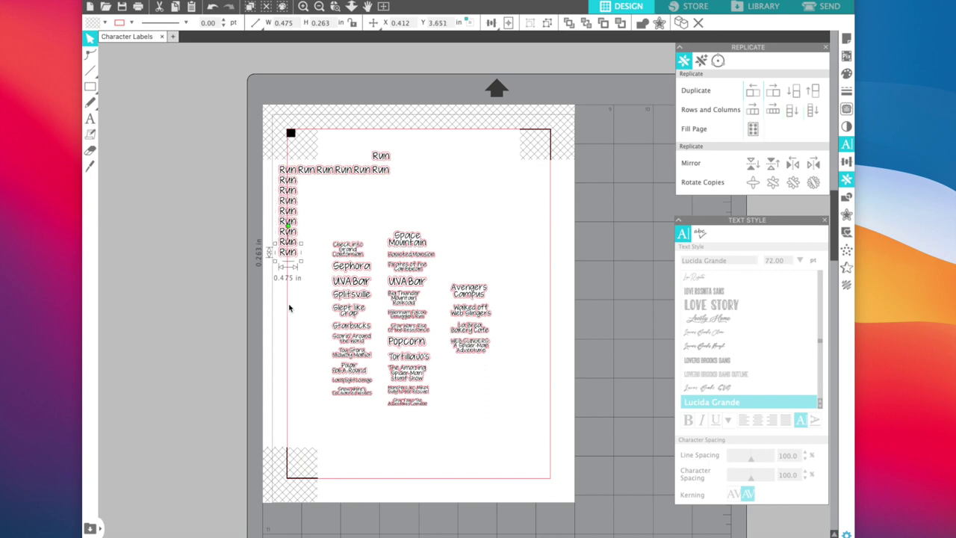
# Step: Delete the column and row of "Run" copies together with the original "Run" label
pyautogui.moveTo(298, 287); pyautogui.dragTo(277, 157)
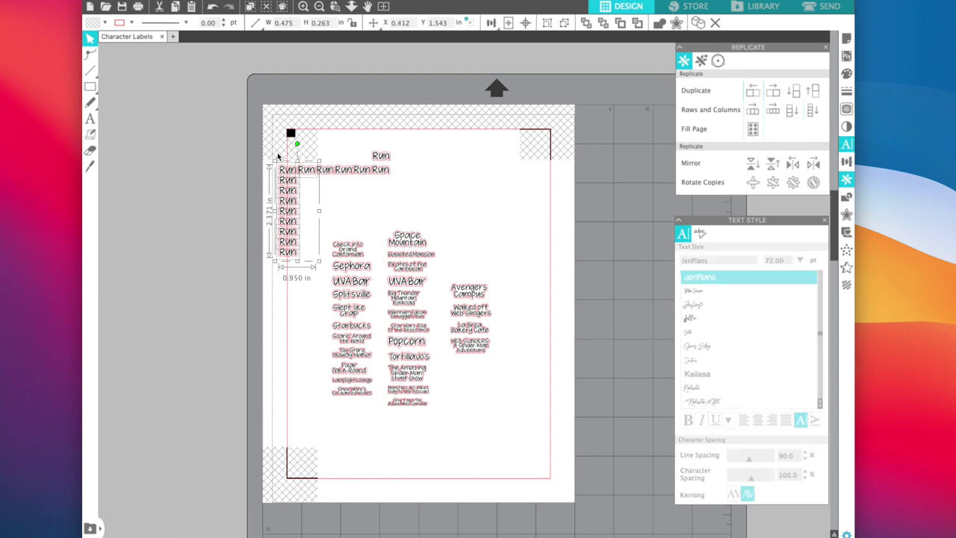
pyautogui.press('Delete')
pyautogui.moveTo(408, 185); pyautogui.dragTo(303, 154)
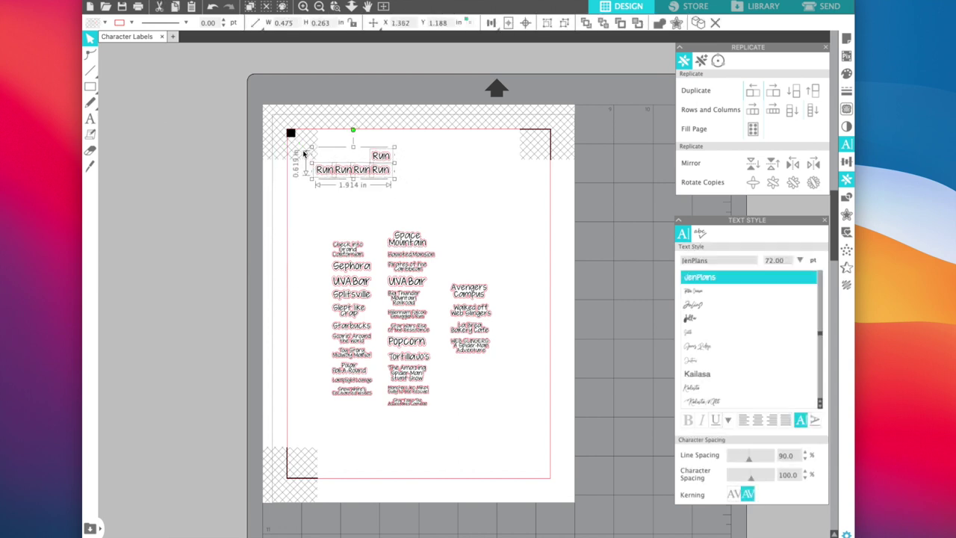
pyautogui.press('Delete')
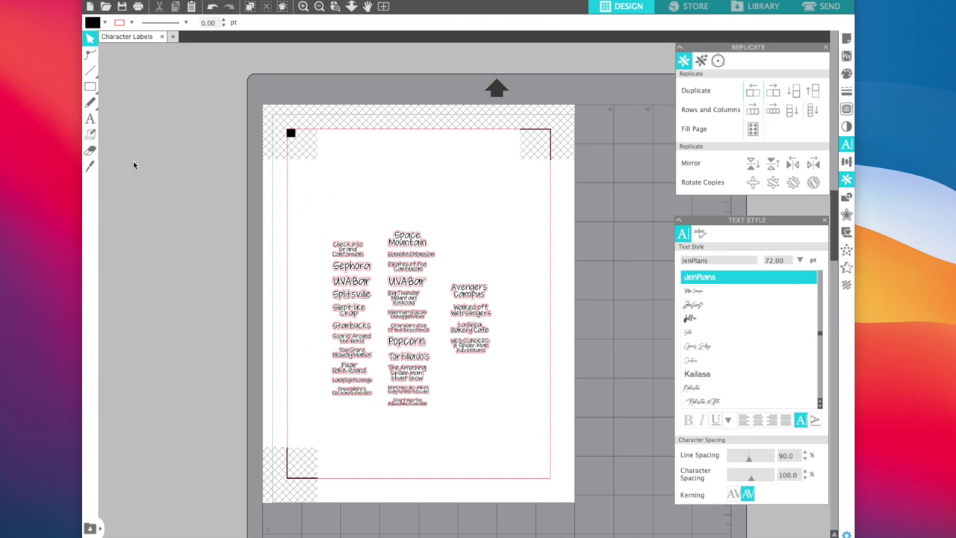
# Step: Draw a rectangle about 5.23 by 5.06 in around the label columns and give it a blue outline and transparent fill
pyautogui.click(91, 87)
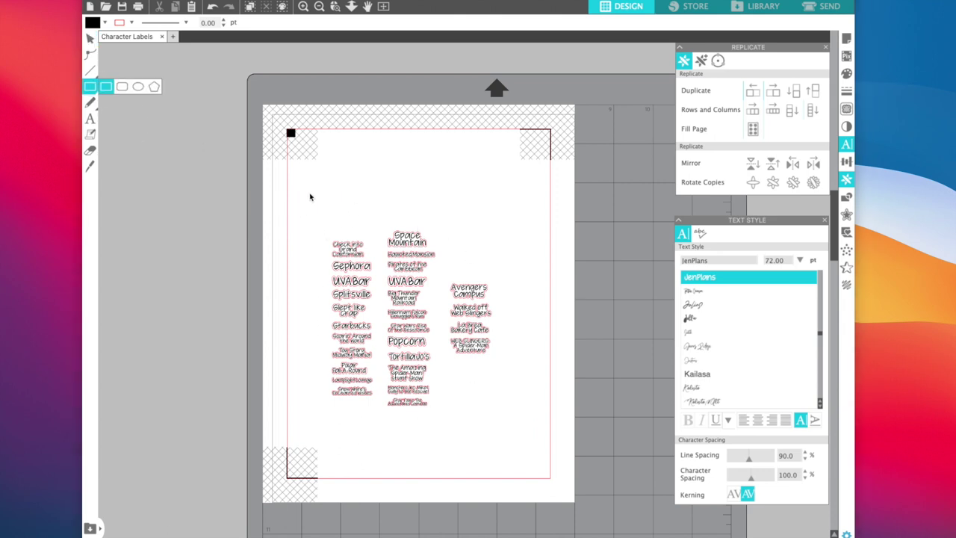
pyautogui.moveTo(304, 224); pyautogui.dragTo(509, 421)
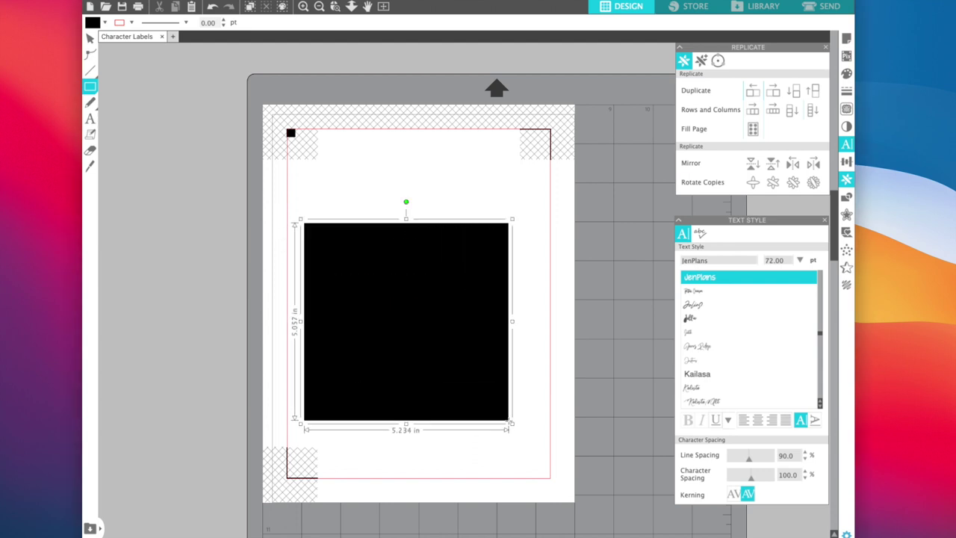
pyautogui.click(847, 91)
pyautogui.click(701, 61)
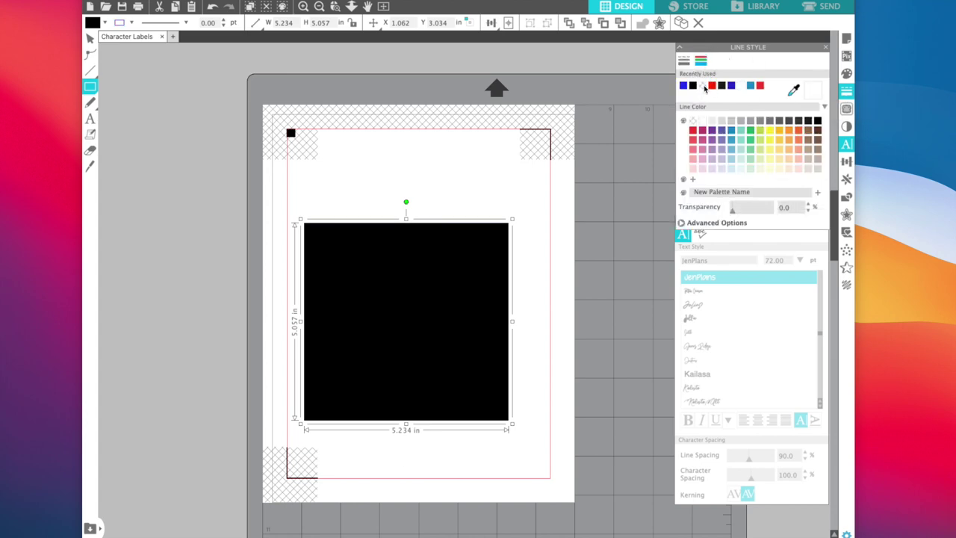
pyautogui.click(846, 73)
pyautogui.click(702, 86)
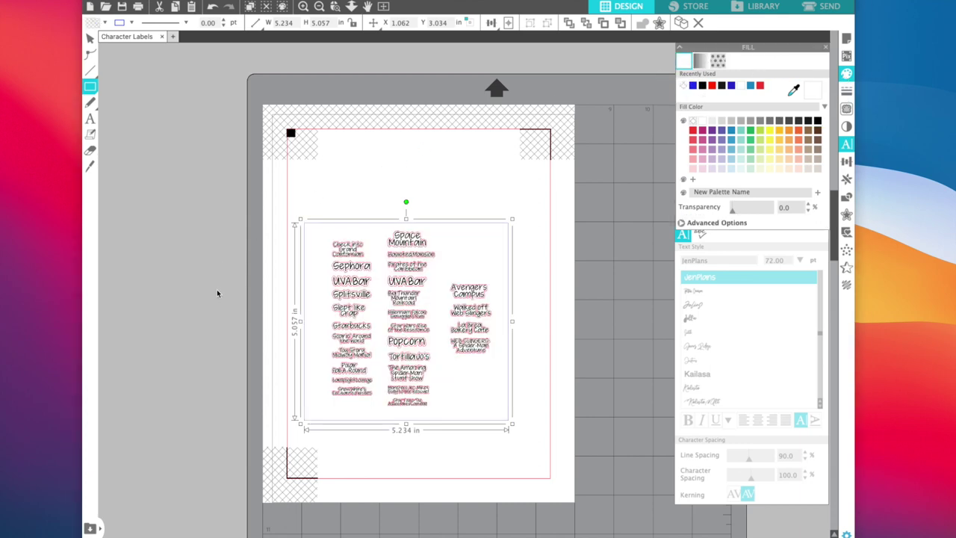
pyautogui.moveTo(300, 218); pyautogui.dragTo(319, 241)
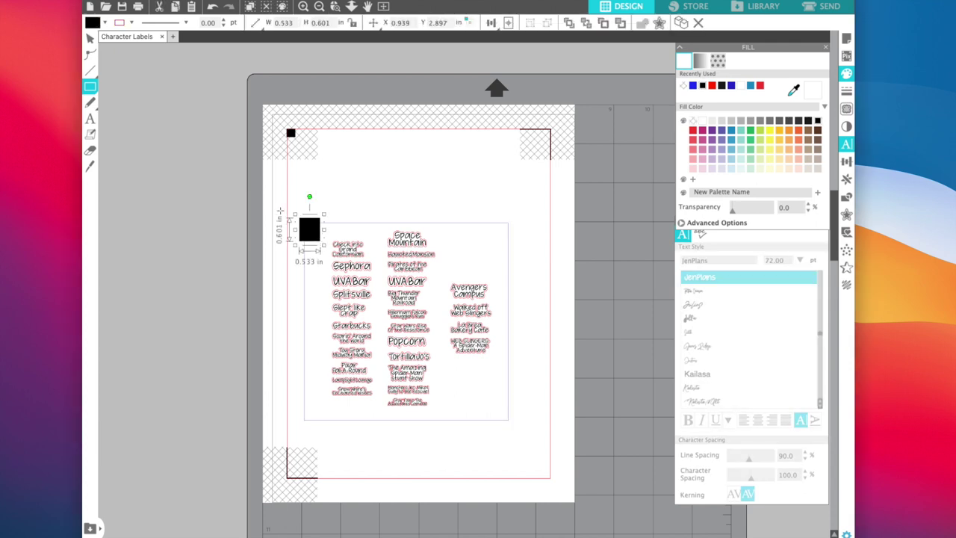
pyautogui.click(89, 40)
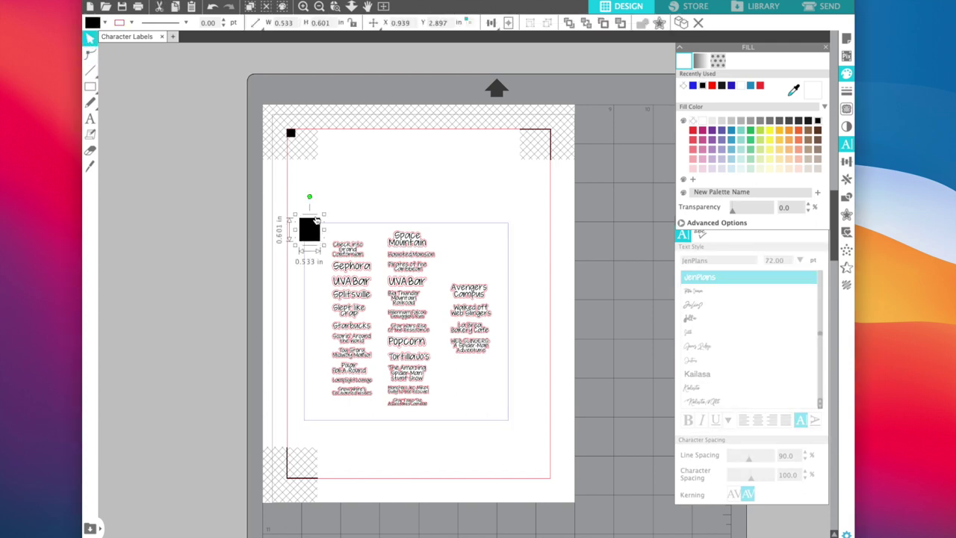
pyautogui.press('Delete')
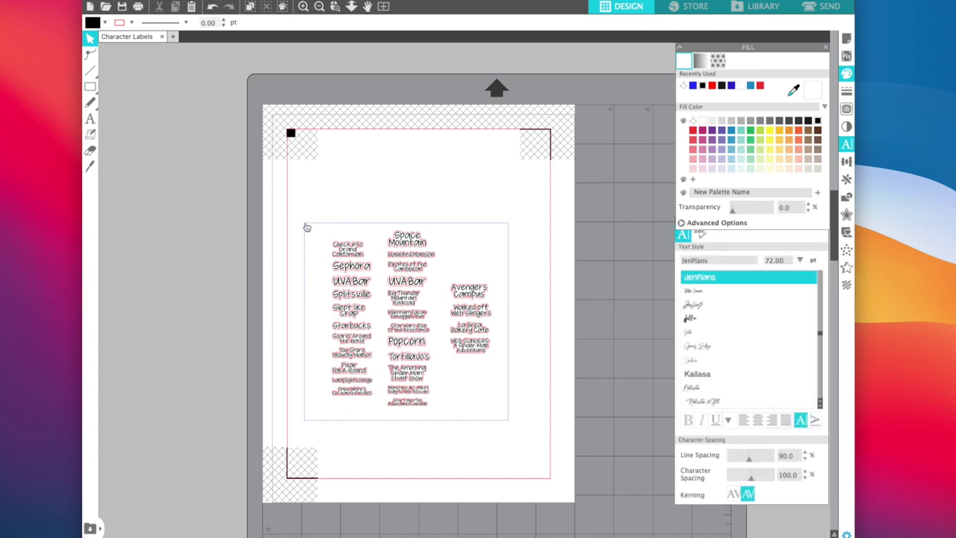
# Step: Enlarge the blue rectangle to about 5.31 by 5.13 in and reposition it around the three label columns
pyautogui.click(311, 223)
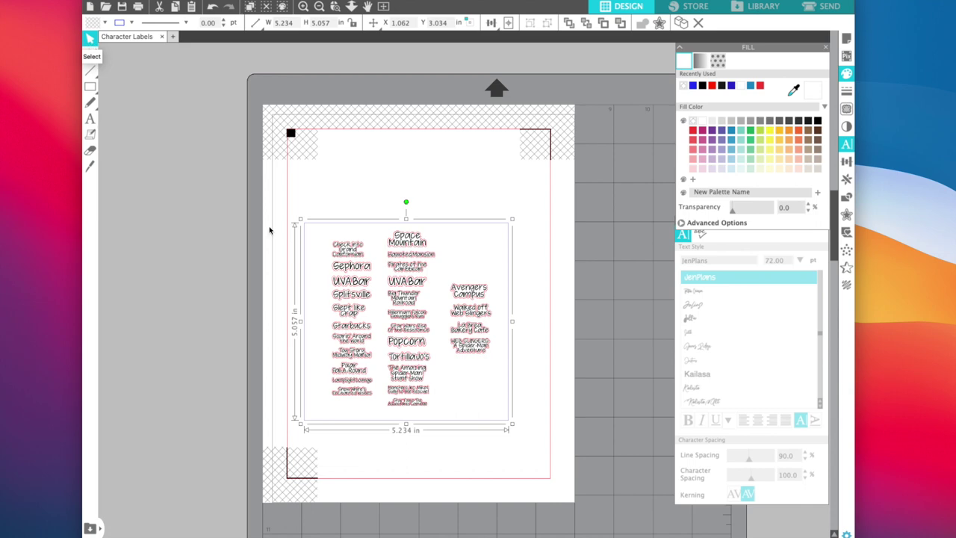
pyautogui.moveTo(300, 218)
pyautogui.mouseDown()
pyautogui.moveTo(314, 216)
pyautogui.moveTo(296, 216)
pyautogui.mouseUp()
pyautogui.click(452, 417)
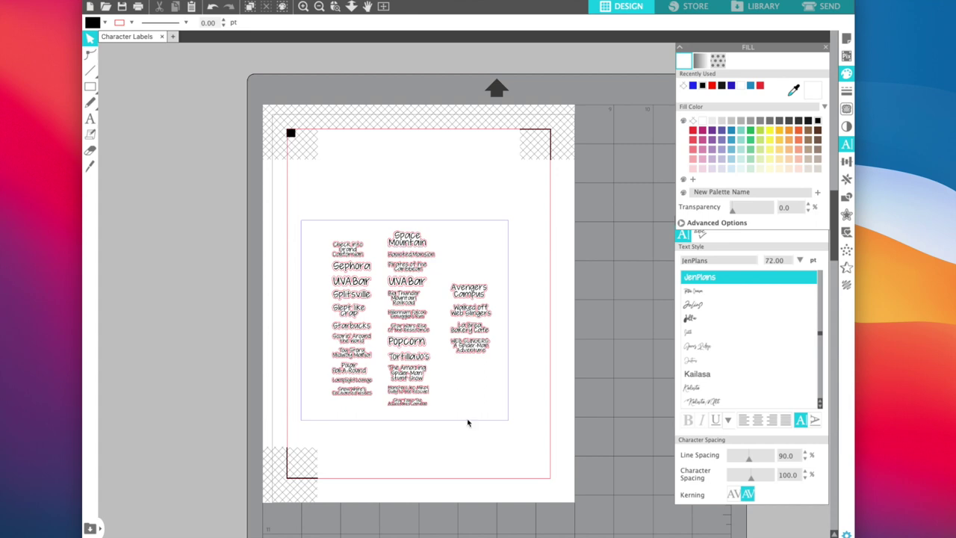
pyautogui.click(469, 420)
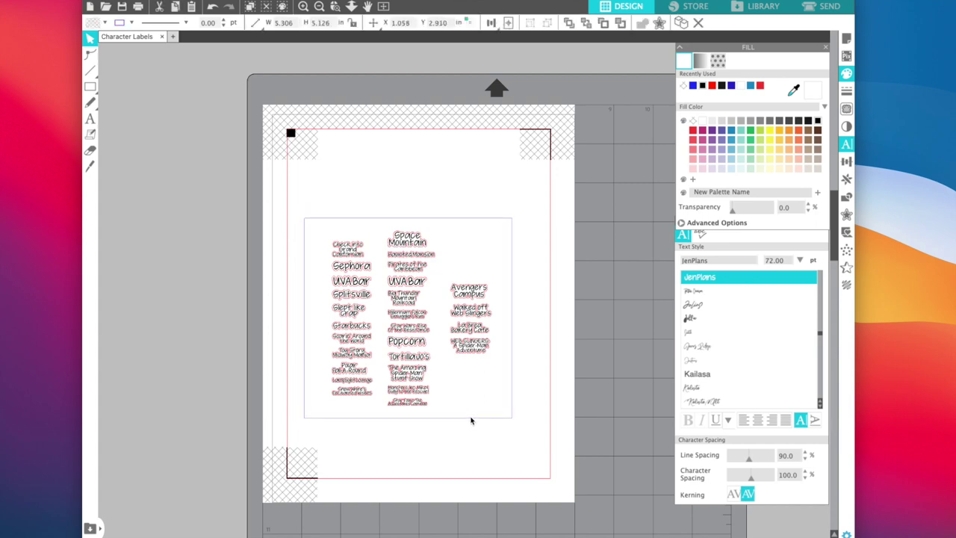
pyautogui.click(471, 420)
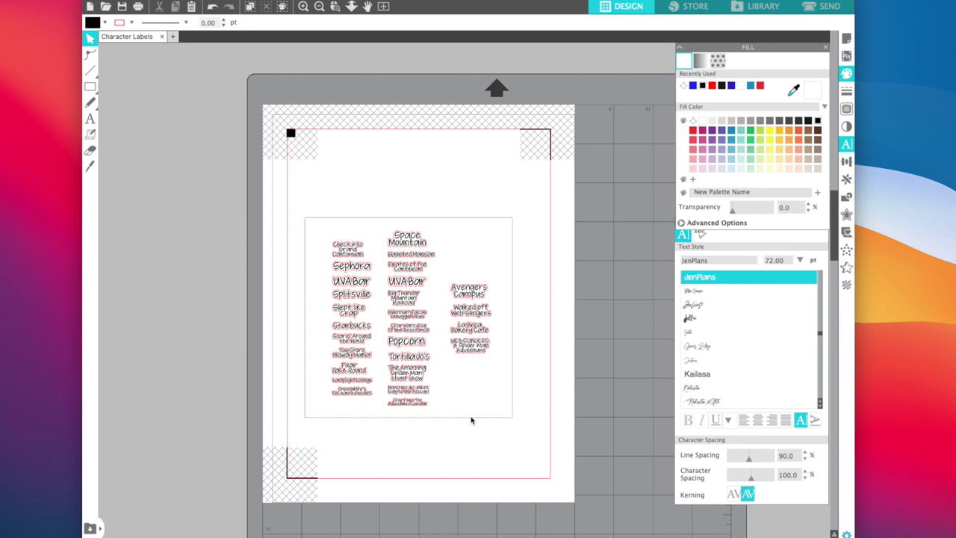
# Step: Shrink the blue rectangle to about 4.85 by 4.68 in and position it around the three label columns
pyautogui.click(467, 318)
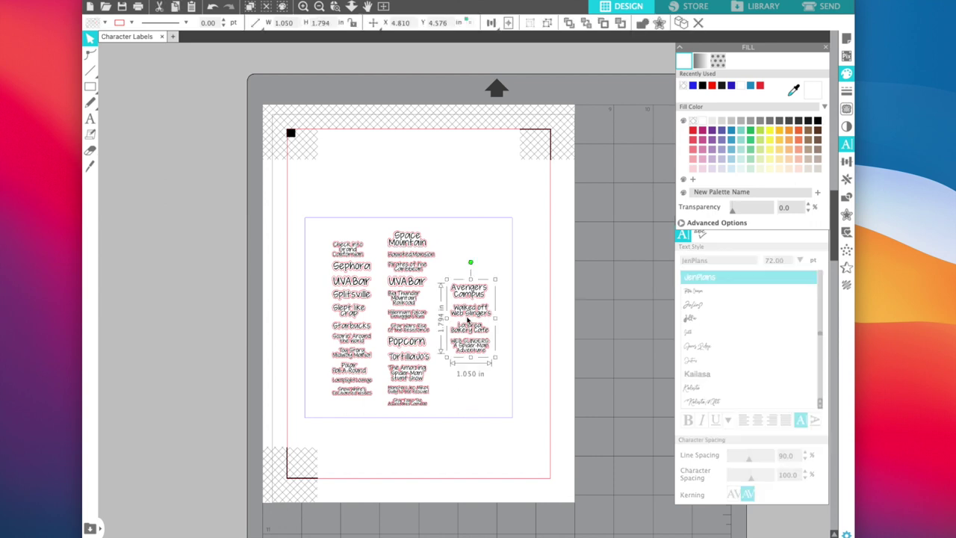
pyautogui.click(307, 223)
pyautogui.moveTo(300, 214); pyautogui.dragTo(329, 221)
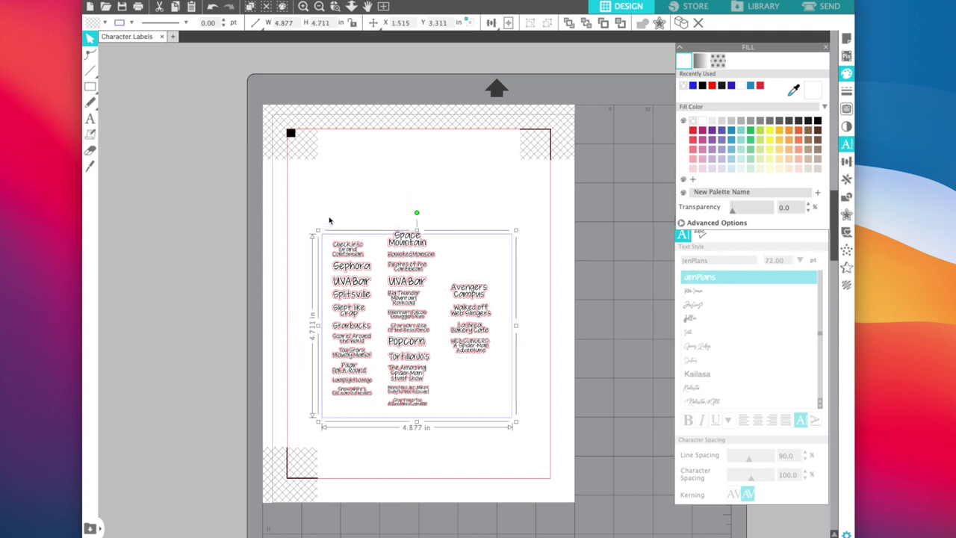
pyautogui.click(467, 384)
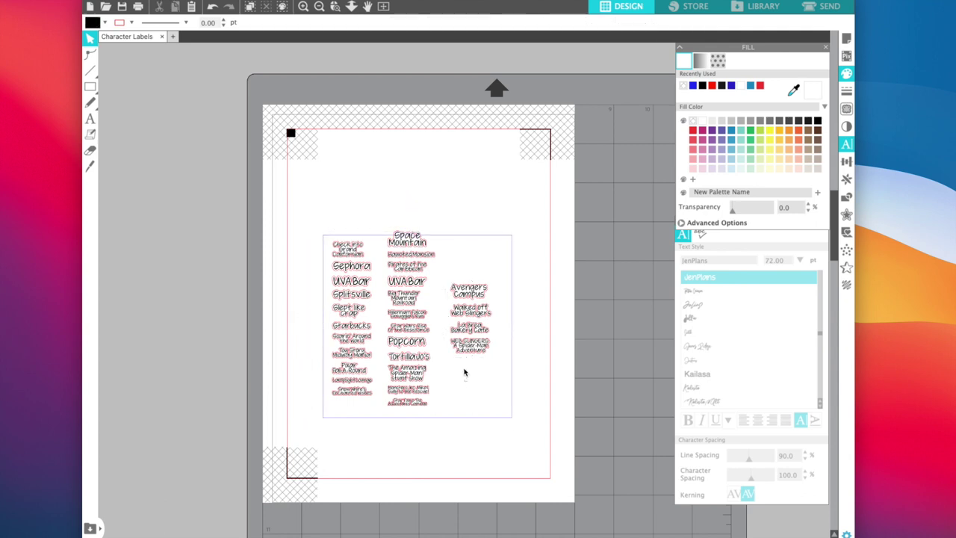
pyautogui.click(458, 413)
pyautogui.moveTo(459, 413); pyautogui.dragTo(458, 409)
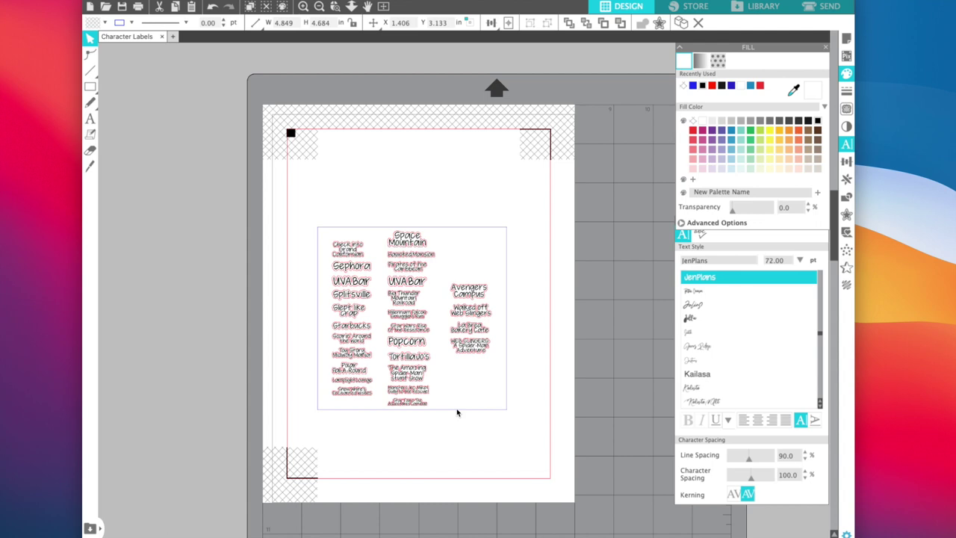
pyautogui.click(457, 410)
# Step: Group the blue rectangle with the three label columns and move the group to the lower-right corner of the cut area
pyautogui.moveTo(303, 197); pyautogui.dragTo(526, 487)
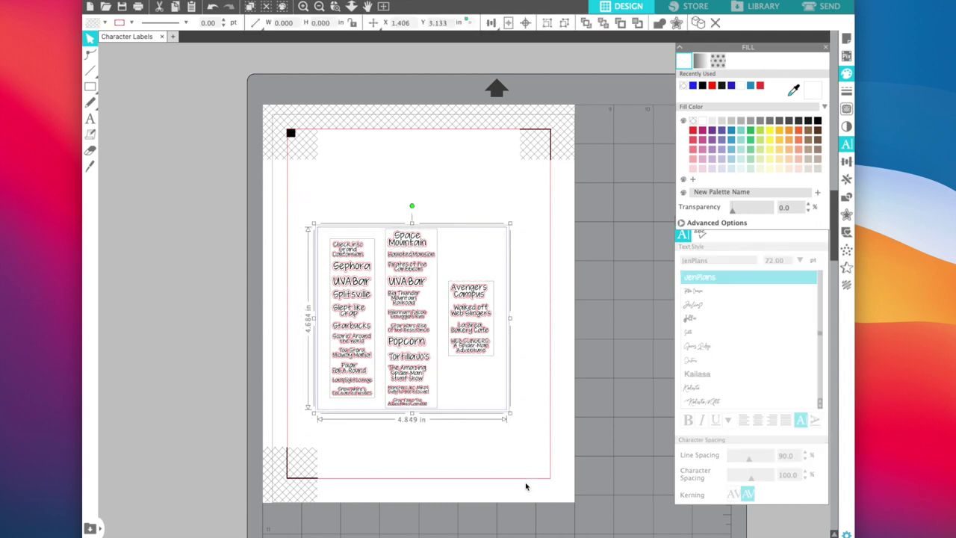
pyautogui.press('super+g')
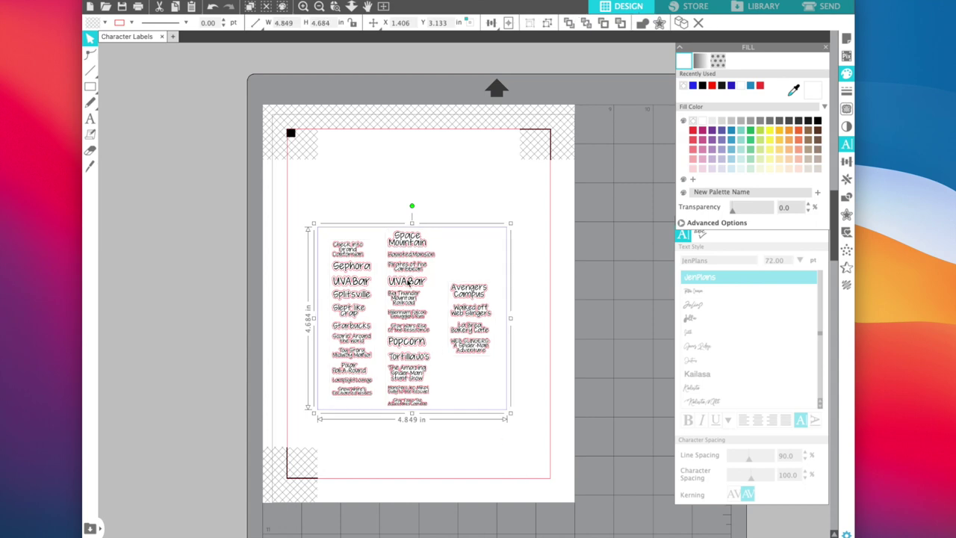
pyautogui.click(474, 276)
pyautogui.moveTo(350, 231); pyautogui.dragTo(390, 293)
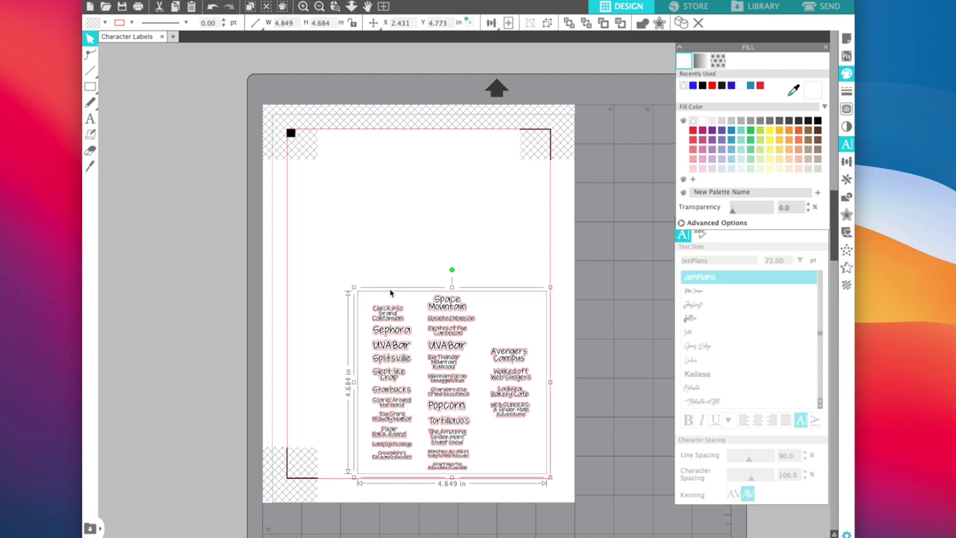
pyautogui.click(413, 207)
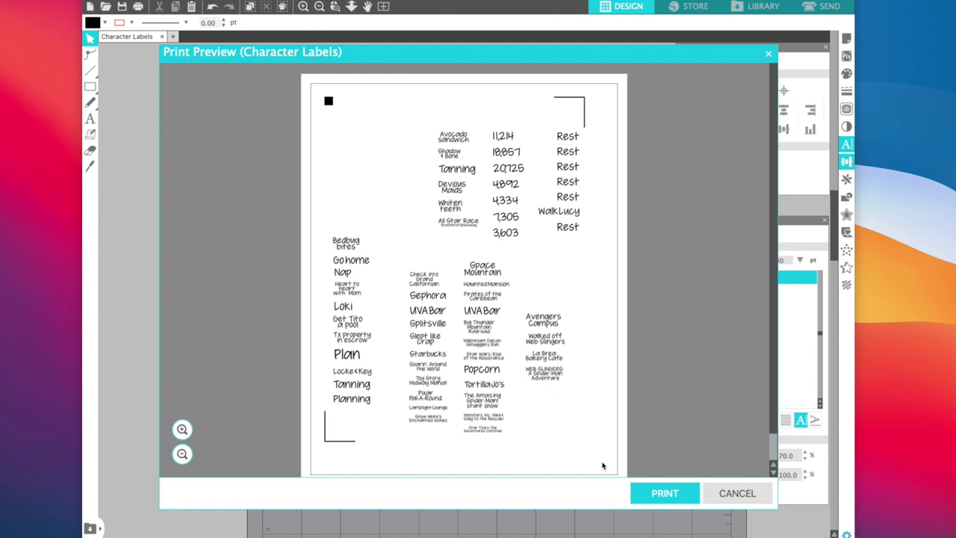
# Step: Print one copy of the label sheet on the HP OfficeJet Pro 8710 using Photo Glossy Paper at Best quality
pyautogui.click(654, 495)
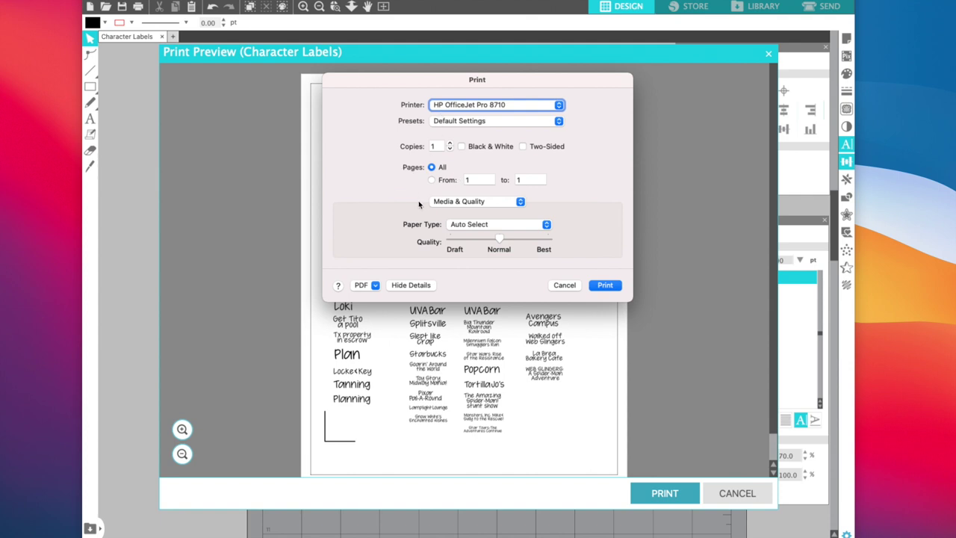
pyautogui.click(492, 203)
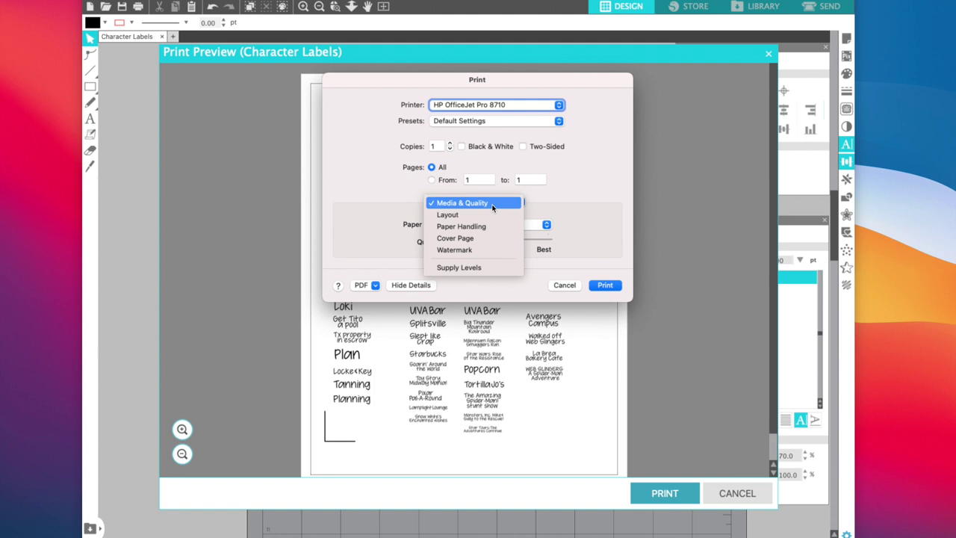
pyautogui.click(493, 204)
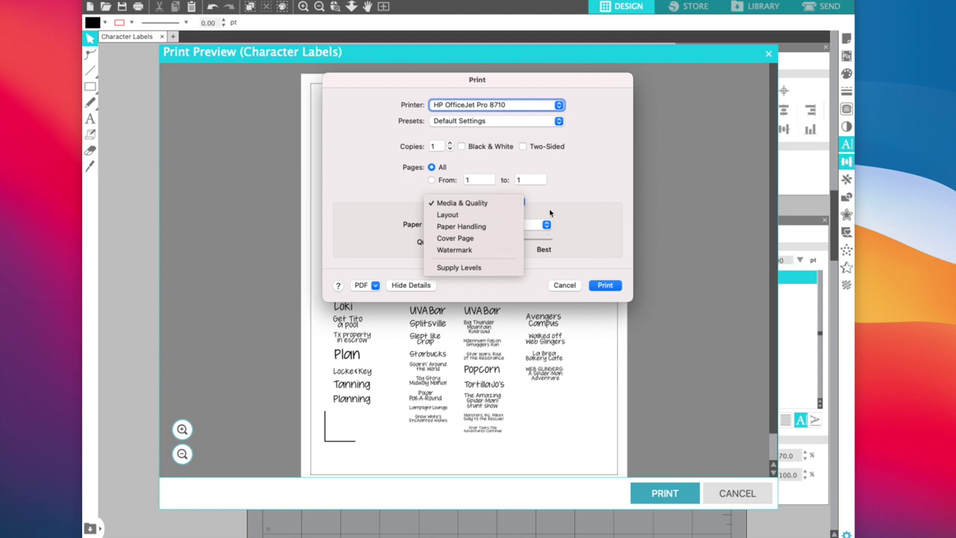
pyautogui.click(542, 225)
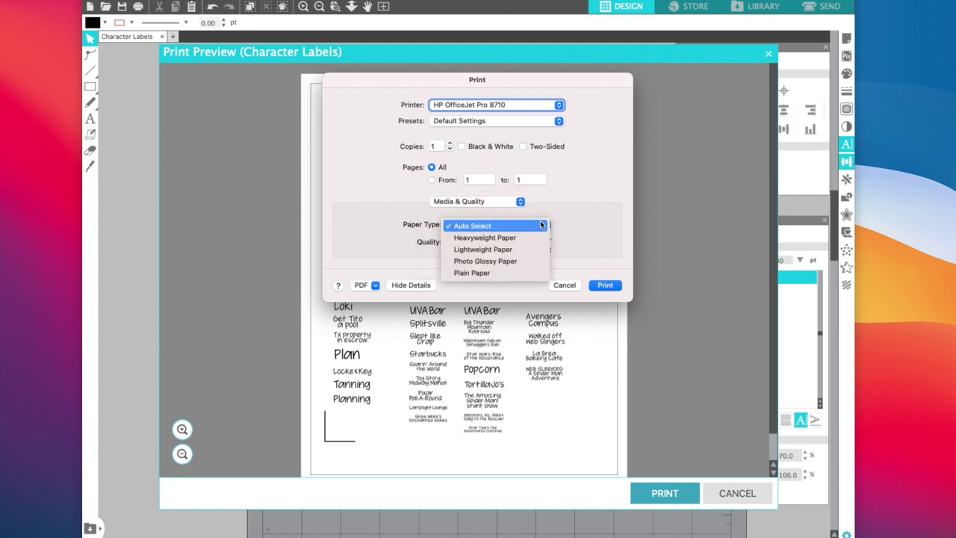
pyautogui.click(520, 261)
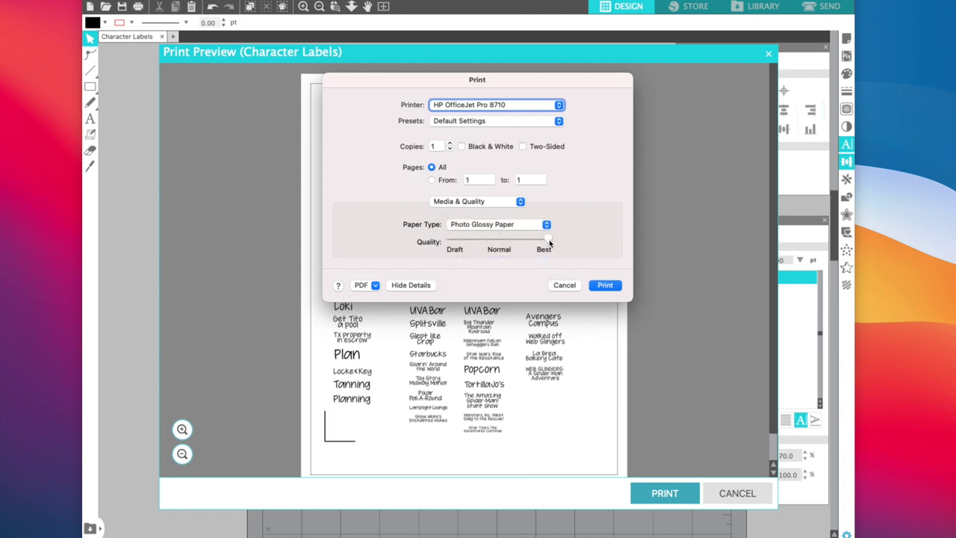
pyautogui.click(609, 285)
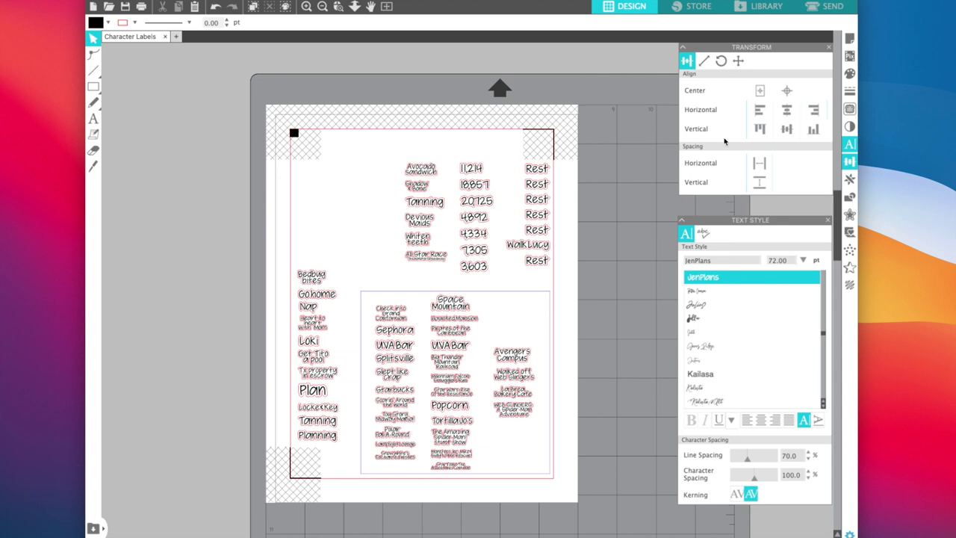
# Step: Open the send settings and assign the blue line the Sticker Paper, White material with the Cut action
pyautogui.click(813, 9)
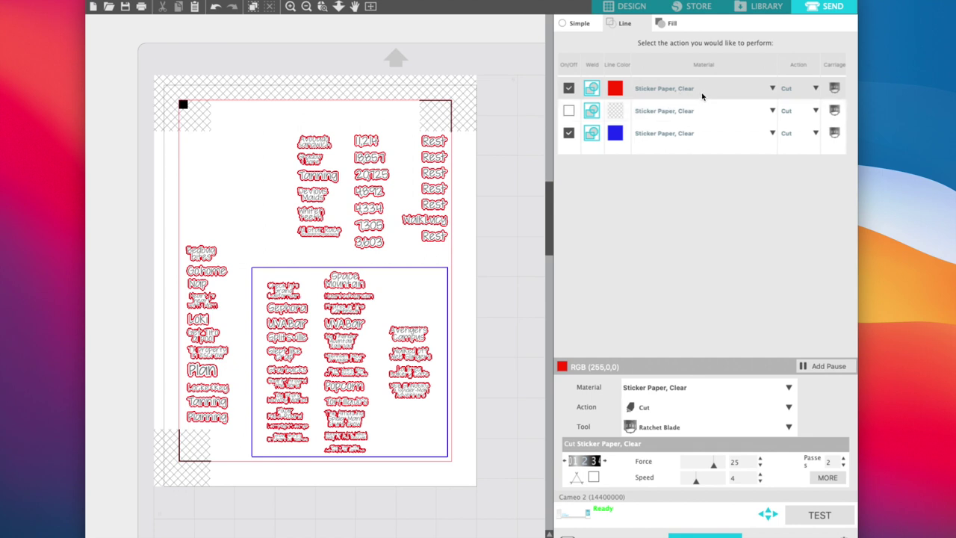
pyautogui.click(689, 135)
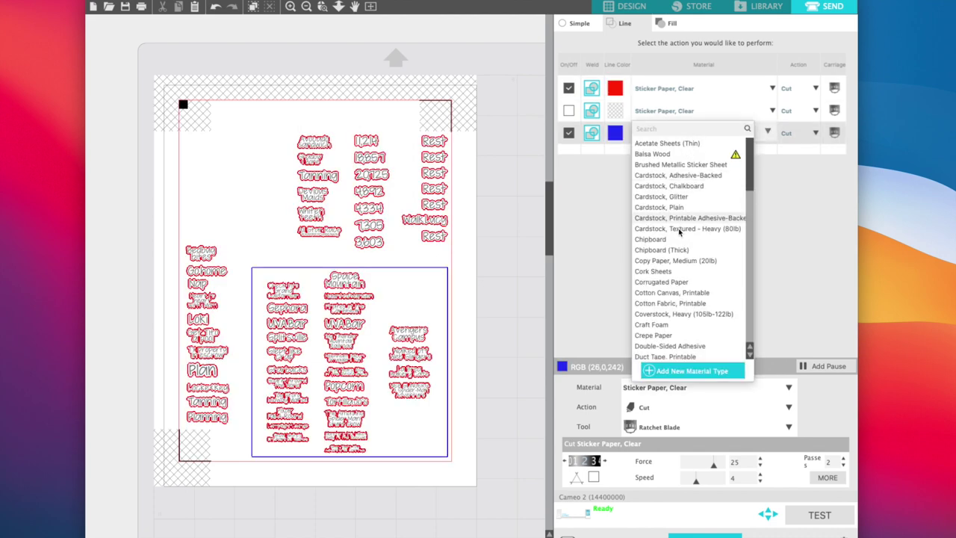
pyautogui.click(658, 130)
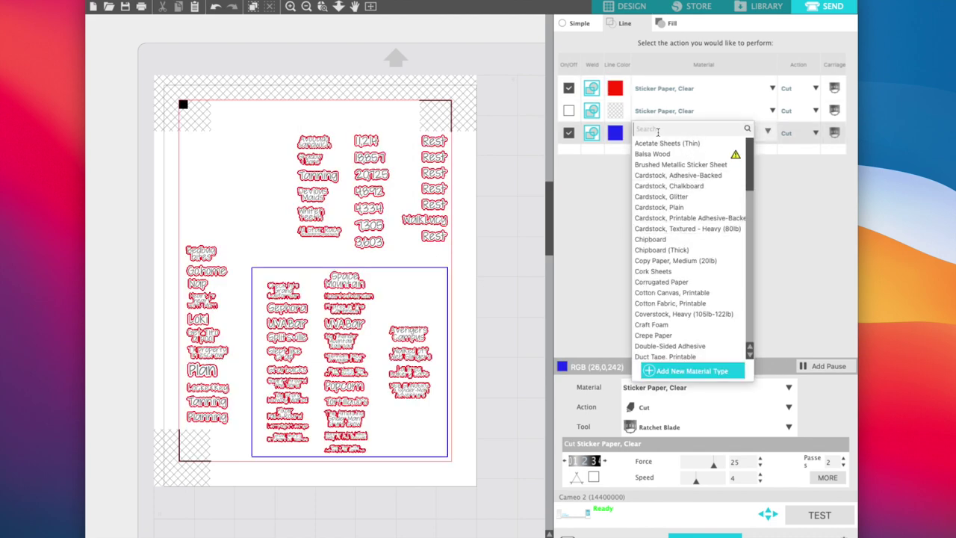
pyautogui.write('whit')
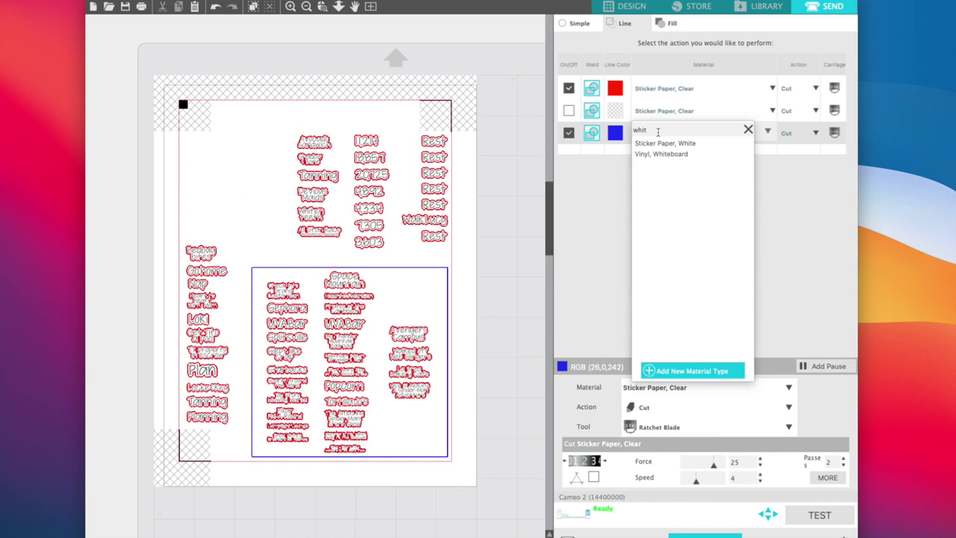
pyautogui.click(662, 143)
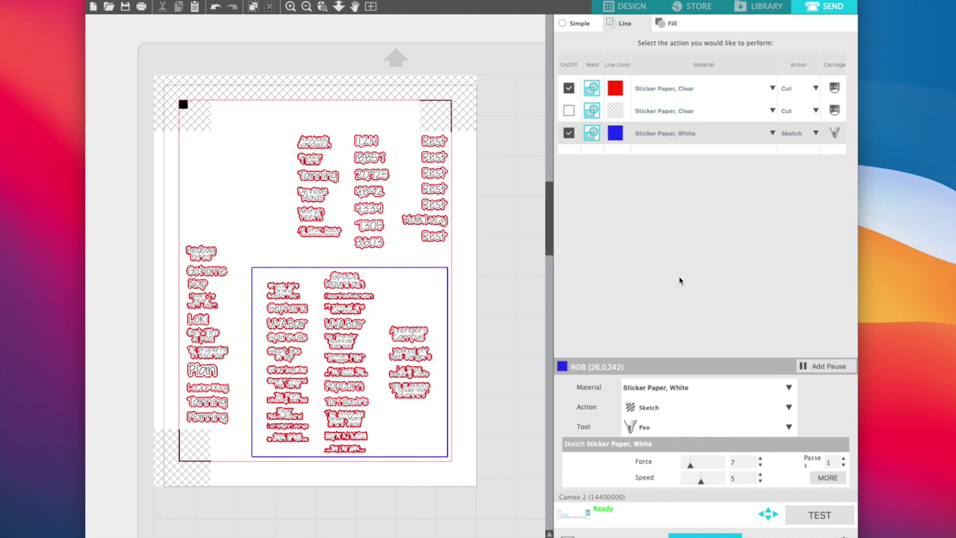
pyautogui.click(817, 135)
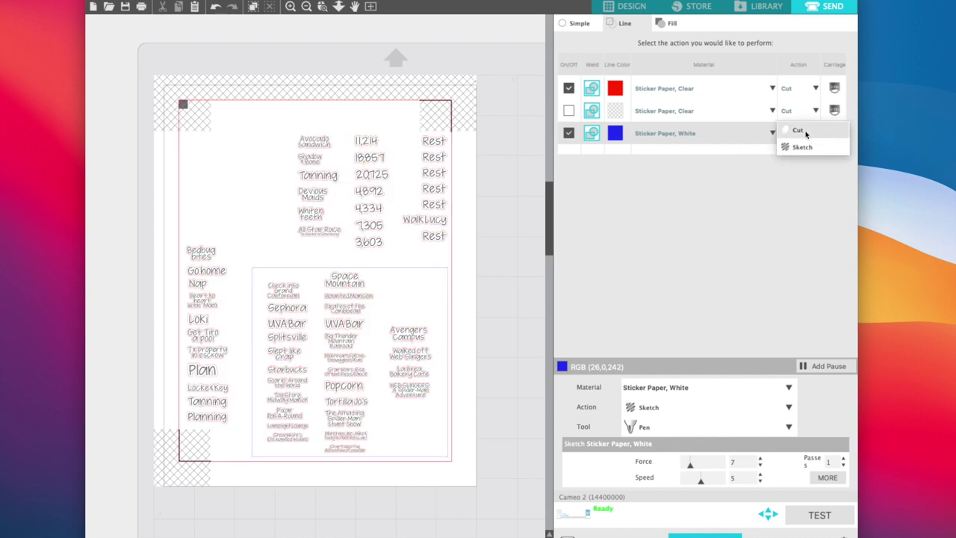
pyautogui.click(803, 131)
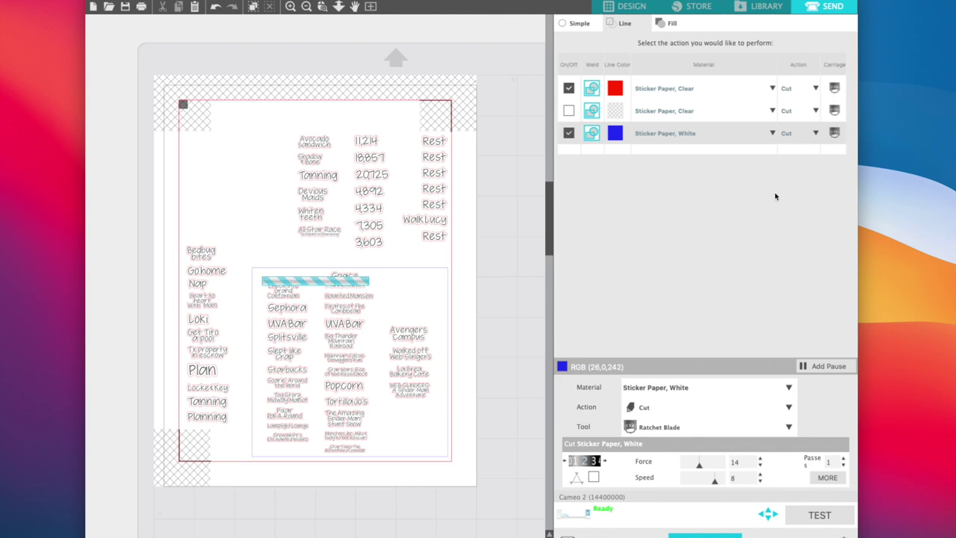
# Step: Adjust the red line's Sticker Paper, Clear cut: raise the blade depth three levels and set force 7, speed 5 and one pass
pyautogui.click(656, 93)
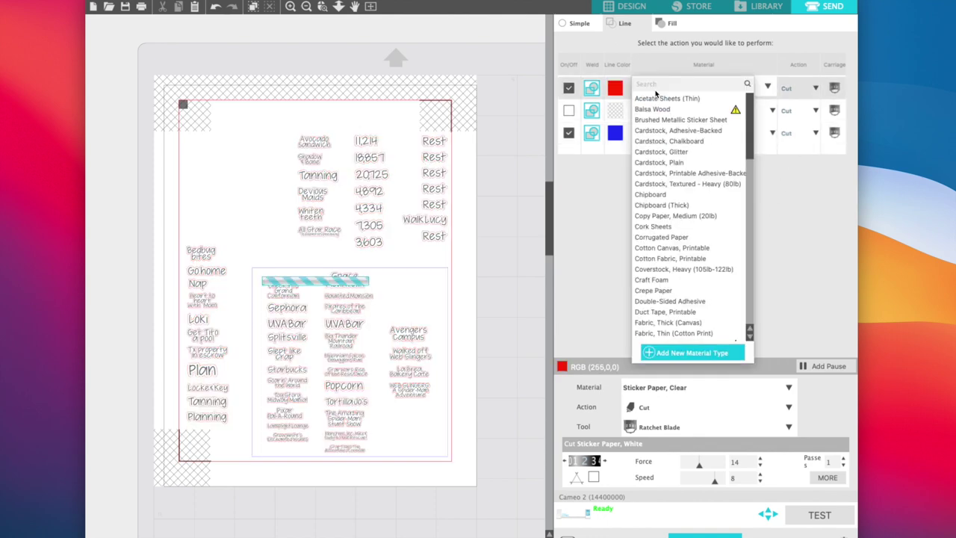
pyautogui.click(569, 217)
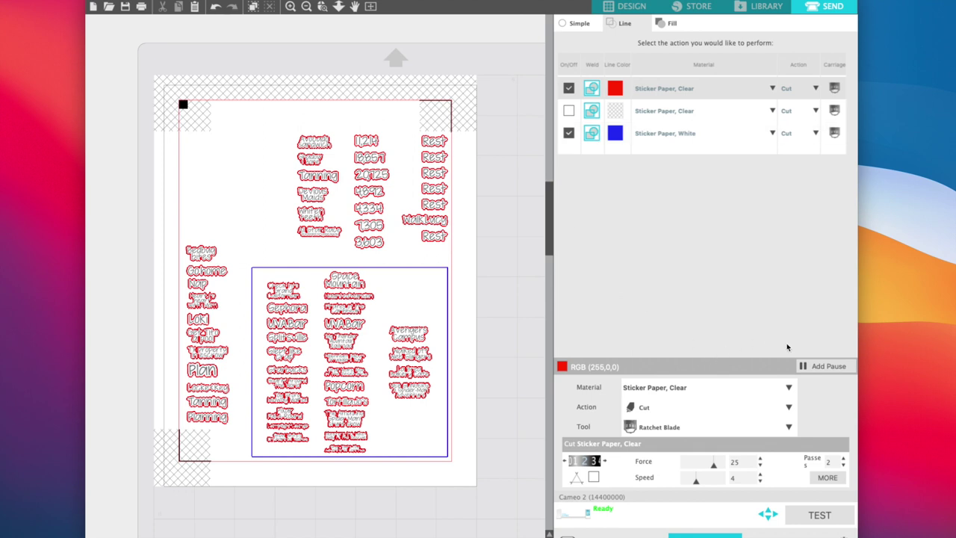
pyautogui.click(605, 463)
pyautogui.click(604, 463)
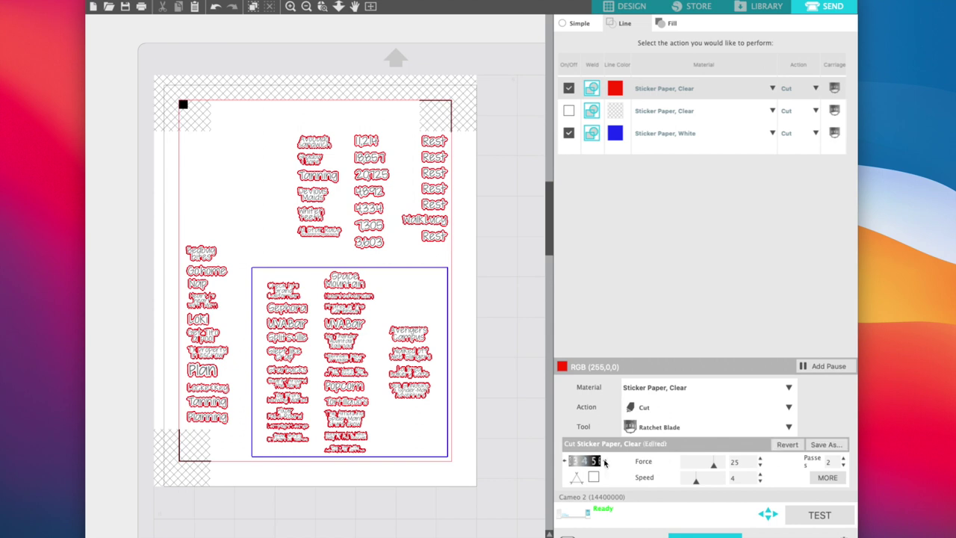
pyautogui.click(605, 463)
pyautogui.click(565, 461)
pyautogui.click(605, 461)
pyautogui.moveTo(761, 466); pyautogui.dragTo(761, 468)
pyautogui.click(760, 475)
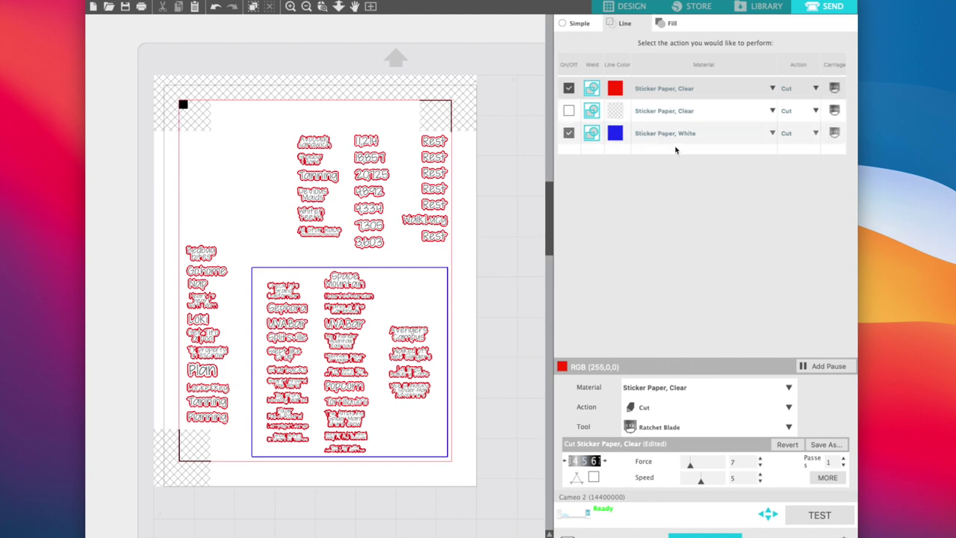
# Step: Adjust the blue line's Sticker Paper, White cut: raise the blade depth four levels and set force 7, speed 10 and two passes
pyautogui.click(618, 138)
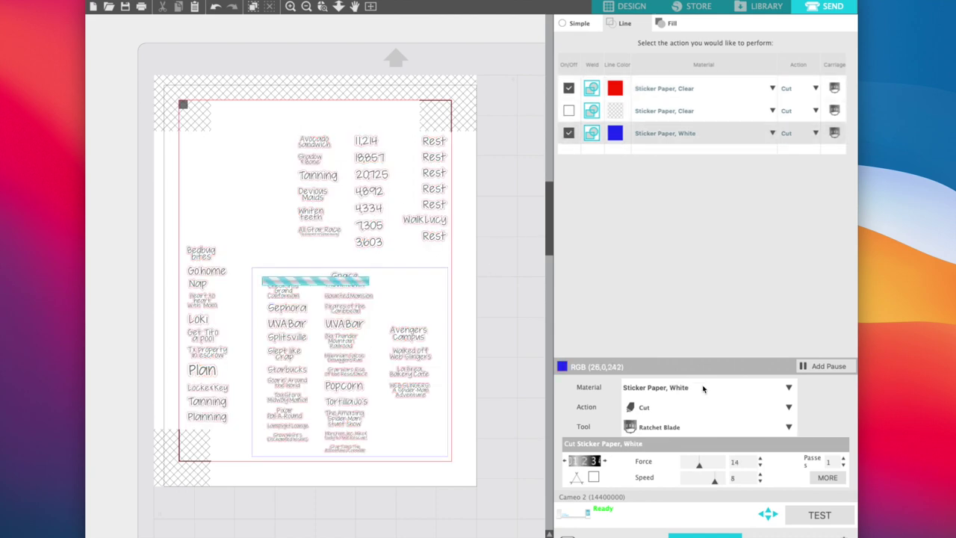
pyautogui.click(605, 463)
pyautogui.click(605, 463)
pyautogui.click(605, 464)
pyautogui.click(605, 463)
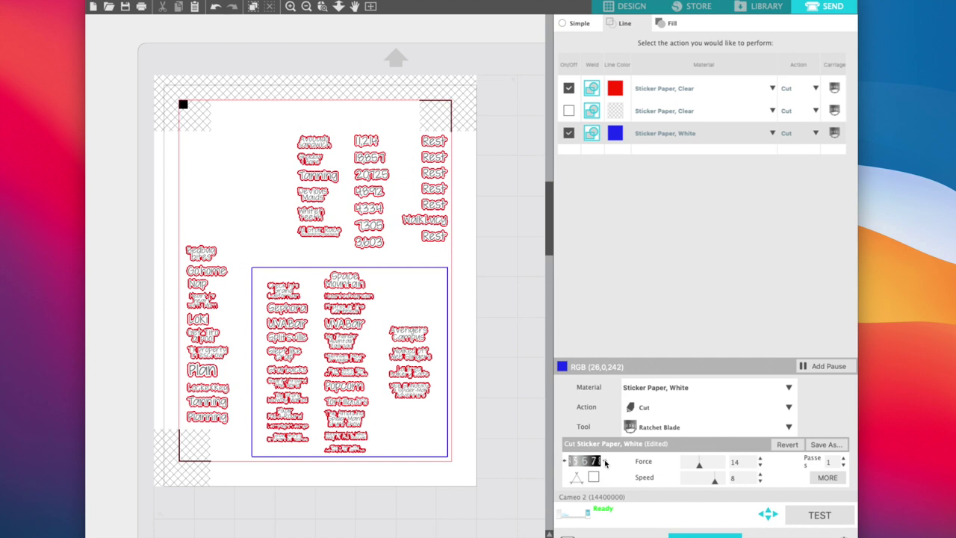
pyautogui.click(761, 475)
pyautogui.click(761, 476)
pyautogui.click(842, 461)
pyautogui.click(761, 465)
pyautogui.click(760, 465)
pyautogui.click(761, 465)
pyautogui.click(760, 465)
pyautogui.click(760, 465)
pyautogui.click(761, 465)
pyautogui.click(760, 466)
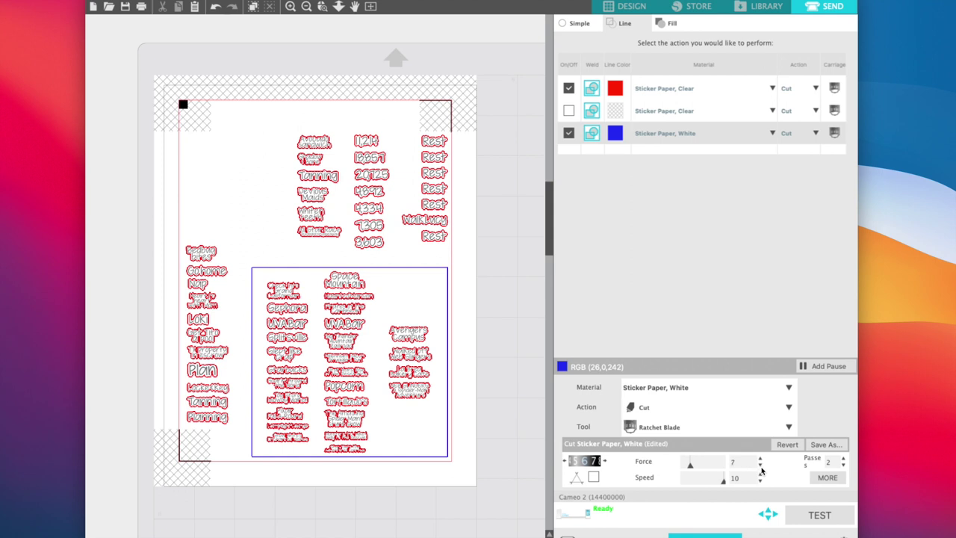
# Step: Lower the red line's blade depth by one level and send the job to the Cameo 2 cutter
pyautogui.click(618, 90)
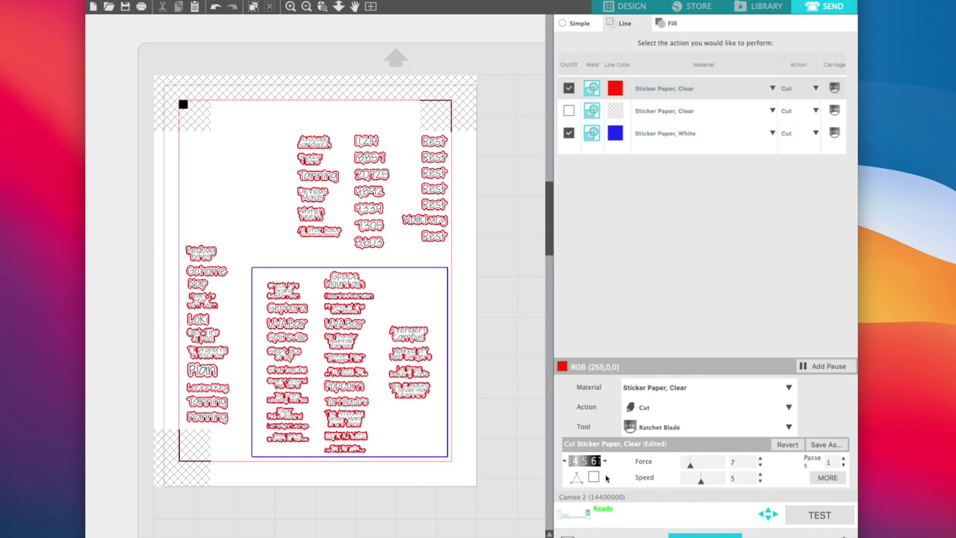
pyautogui.click(565, 461)
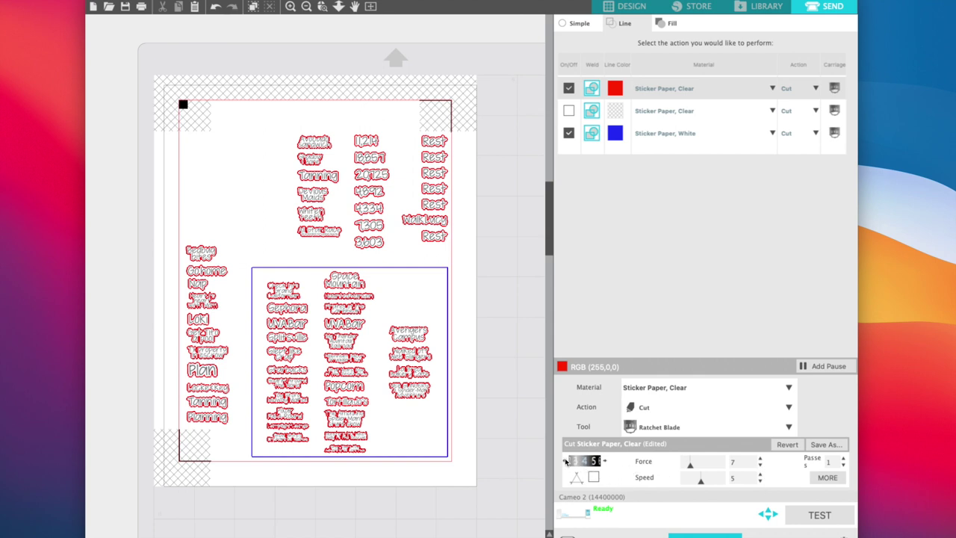
pyautogui.click(711, 537)
pyautogui.click(721, 535)
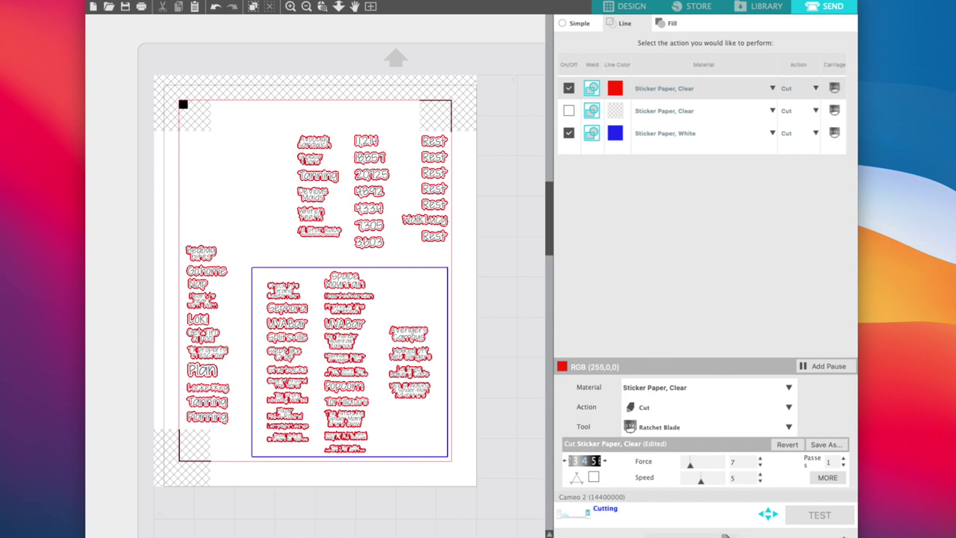